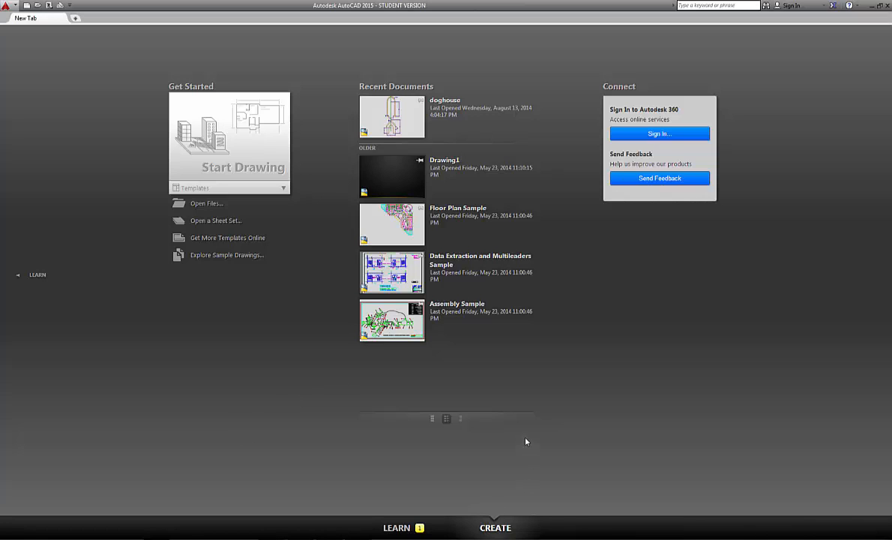
Step: Start a new drawing and set its length units to decimal with a precision of 0.00
{"action": "left_click", "coordinate": [246, 154]}
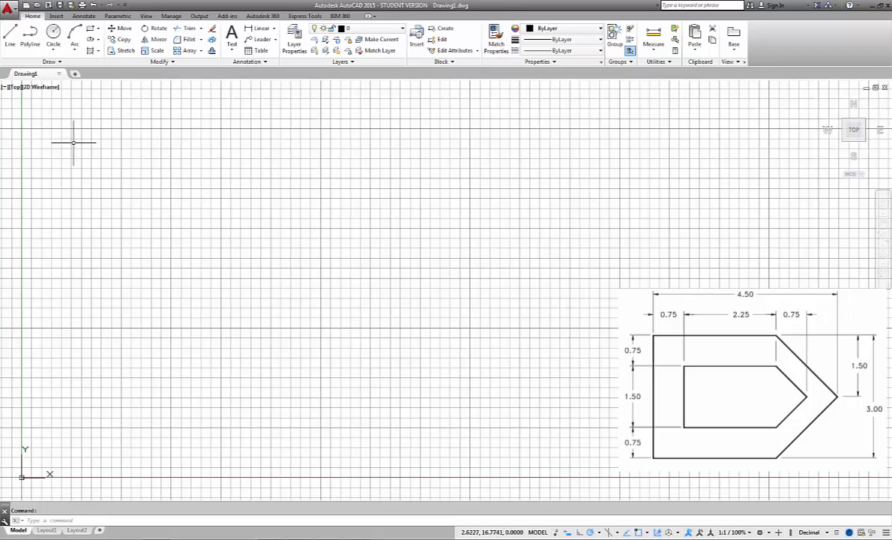
{"action": "left_click", "coordinate": [9, 9]}
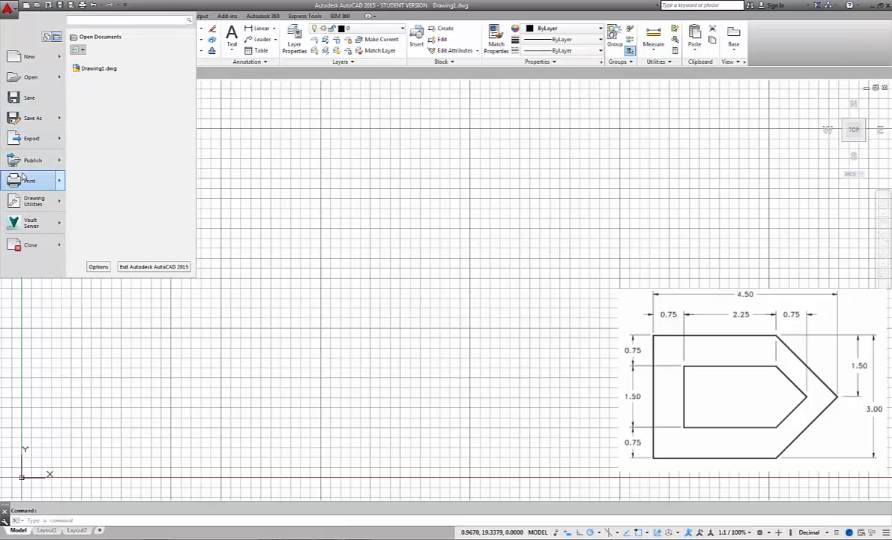
{"action": "mouse_move", "coordinate": [25, 208]}
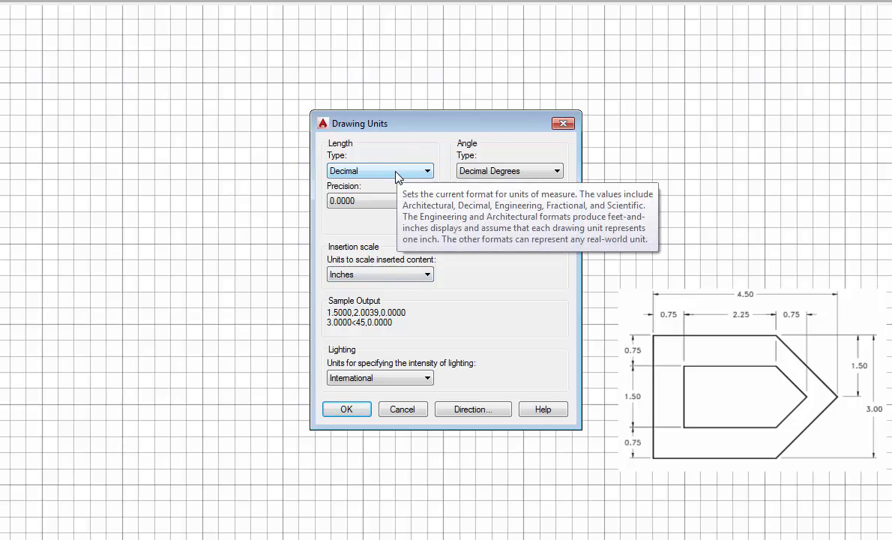
{"action": "left_click_drag", "start_coordinate": [398, 128], "coordinate": [288, 118]}
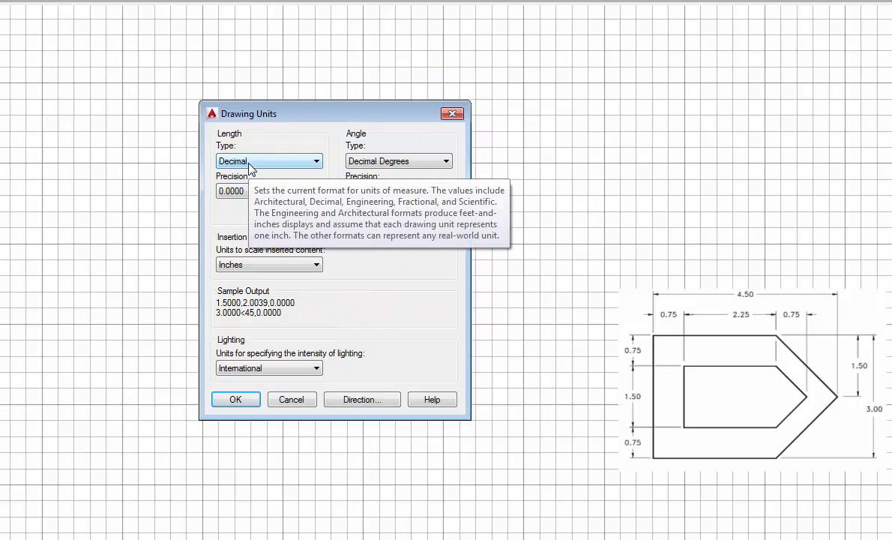
{"action": "left_click", "coordinate": [248, 191]}
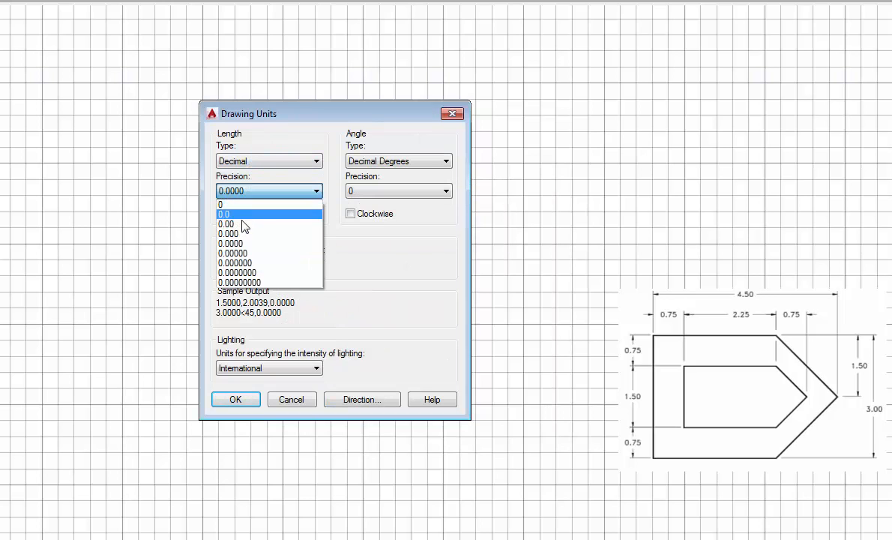
{"action": "left_click", "coordinate": [244, 225]}
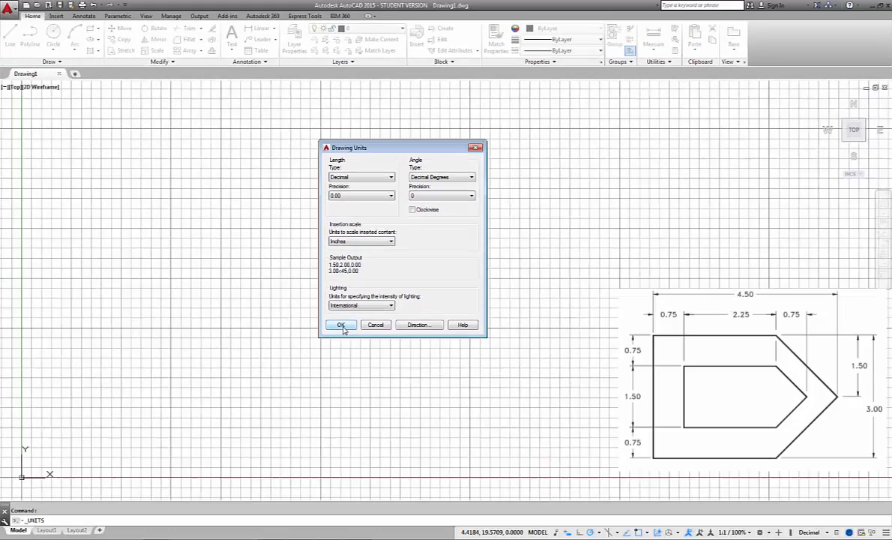
{"action": "left_click", "coordinate": [341, 326]}
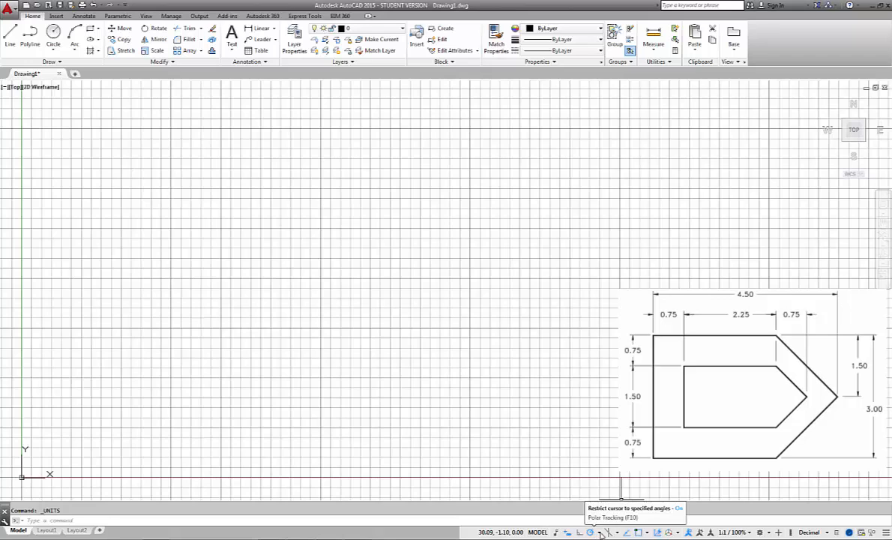
Step: Review the polar tracking angles, the object snap settings and the list of available snap modes
{"action": "left_click", "coordinate": [599, 532]}
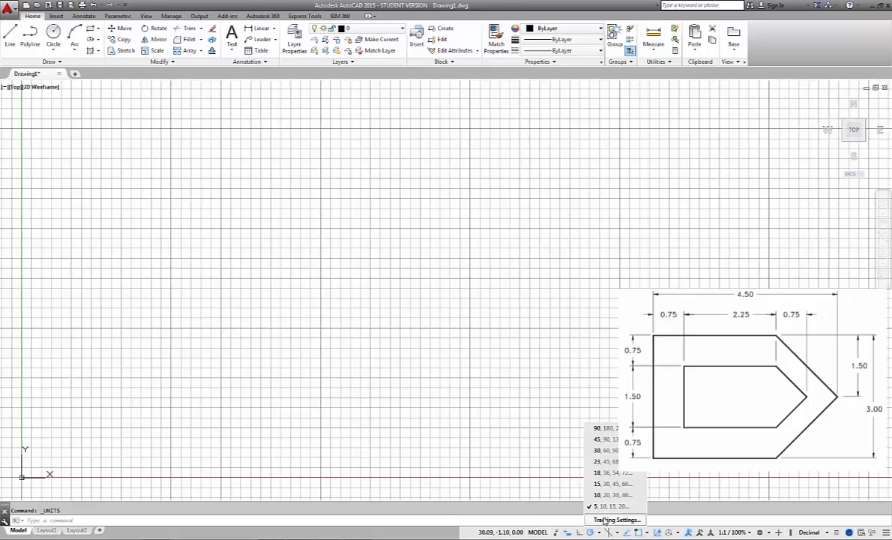
{"action": "left_click", "coordinate": [611, 519]}
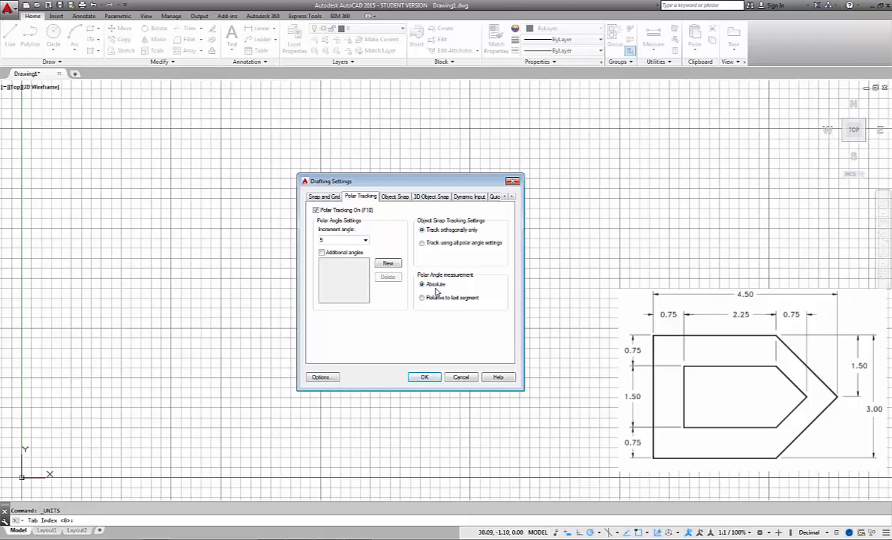
{"action": "left_click", "coordinate": [396, 196]}
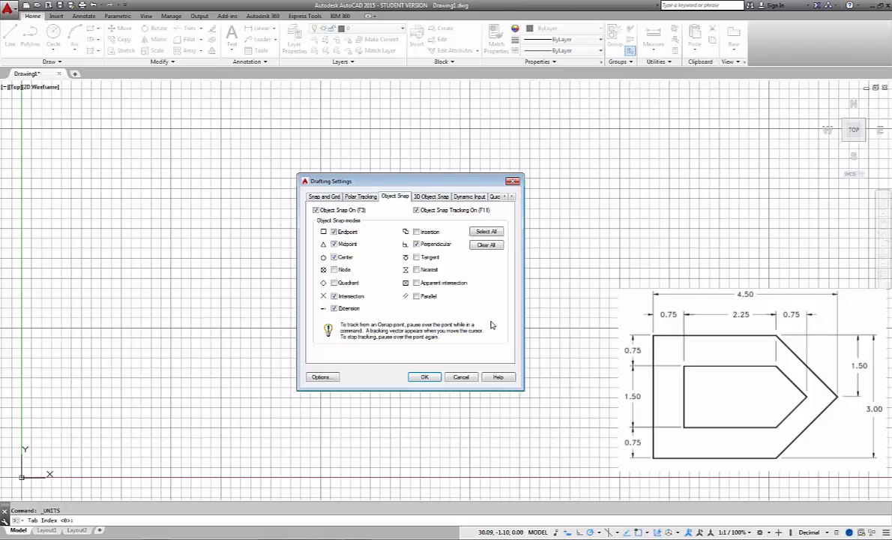
{"action": "left_click", "coordinate": [425, 378]}
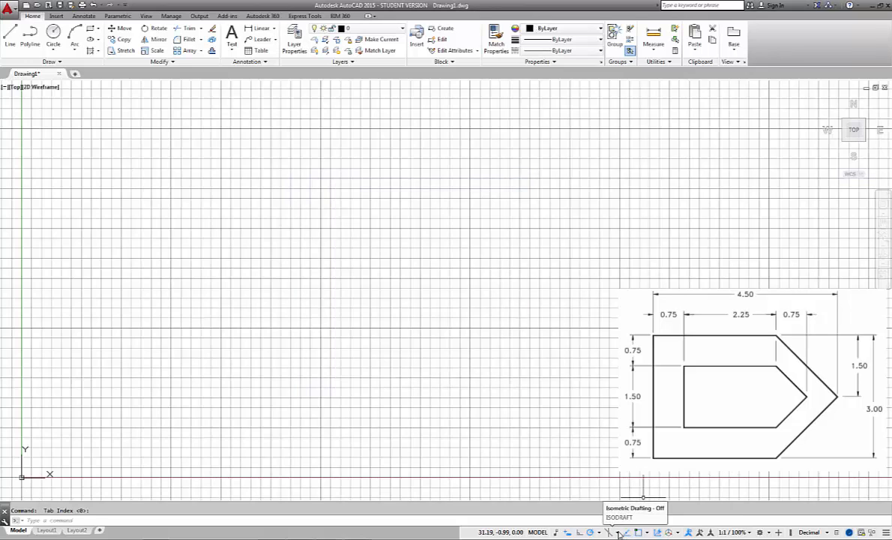
{"action": "left_click", "coordinate": [646, 532]}
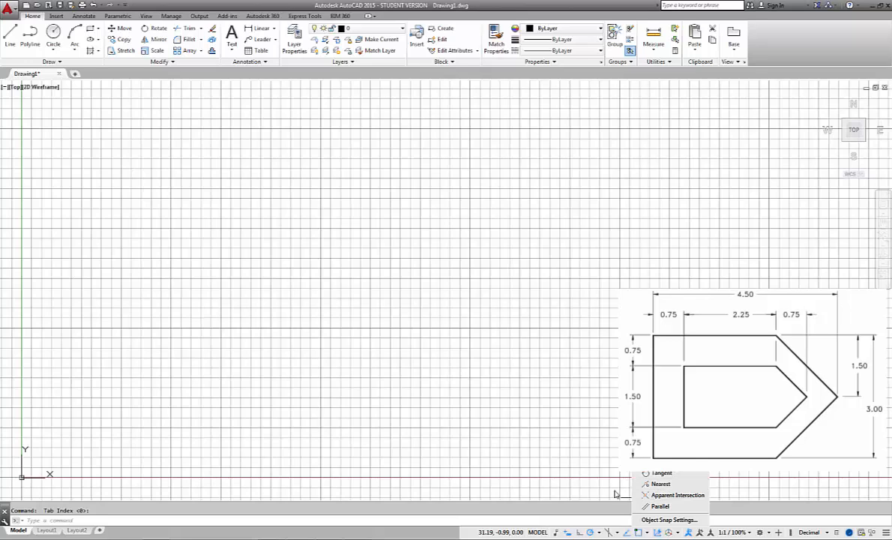
{"action": "left_click", "coordinate": [661, 484]}
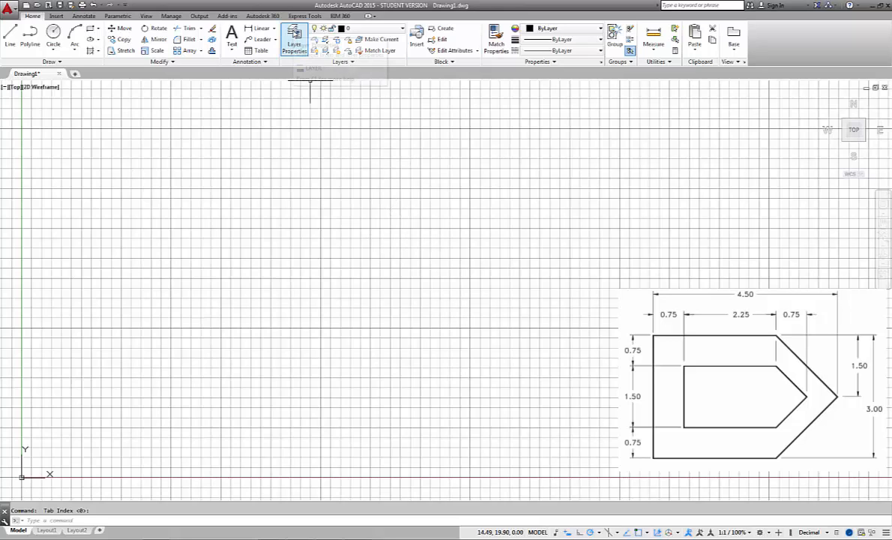
Step: Create a new layer named object in the Layer Properties Manager
{"action": "left_click", "coordinate": [294, 35]}
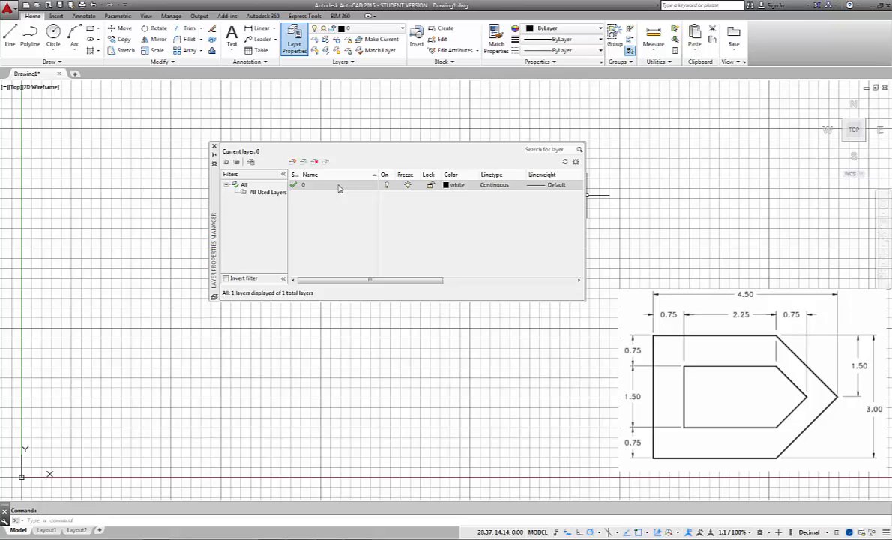
{"action": "left_click", "coordinate": [293, 163]}
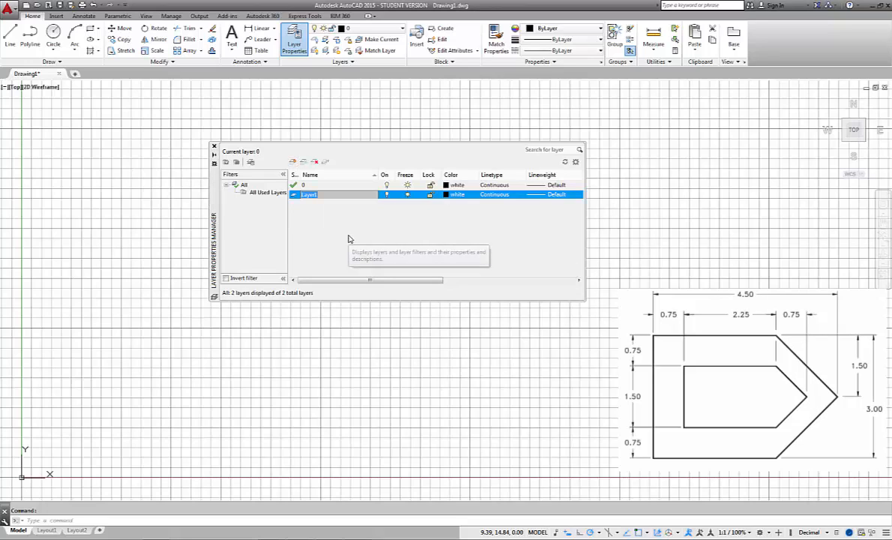
{"action": "type", "text": "ob"}
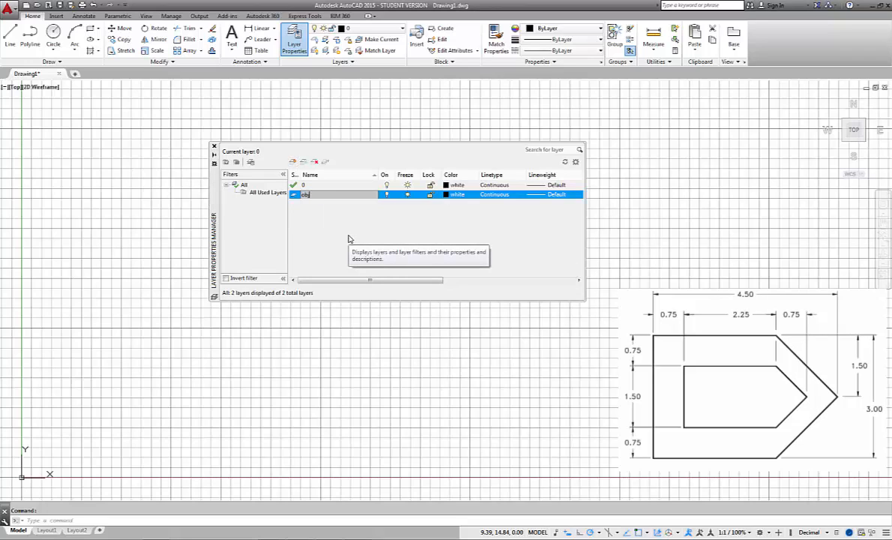
{"action": "type", "text": "ject"}
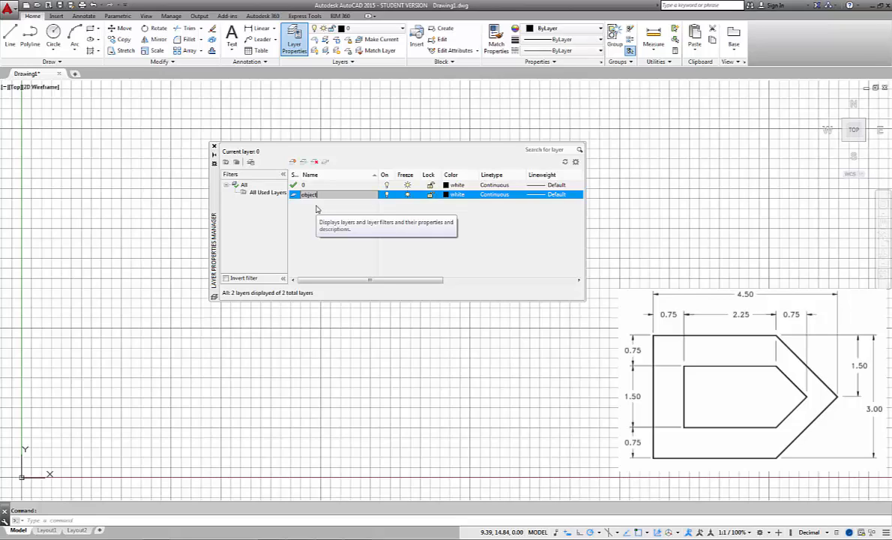
{"action": "key", "text": "Return"}
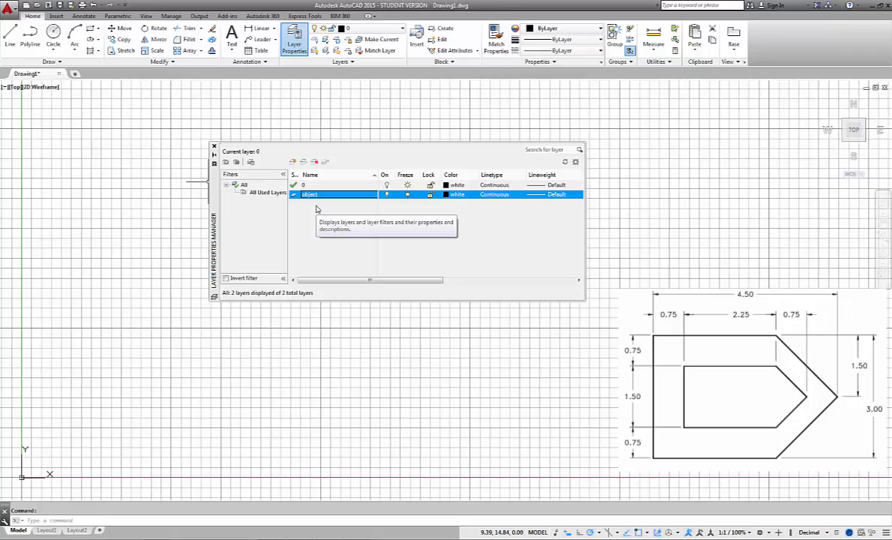
Step: Add two more layers named dimension and center
{"action": "key", "text": "alt+n"}
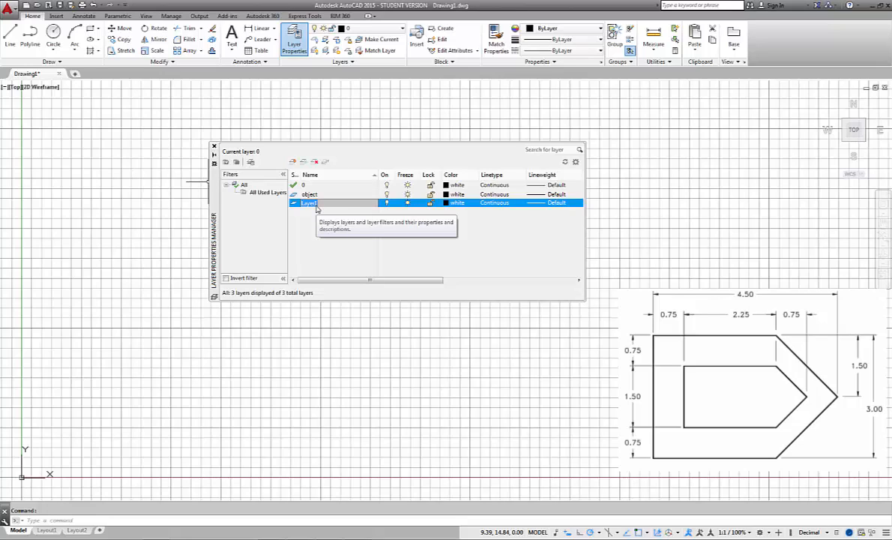
{"action": "type", "text": "dimension"}
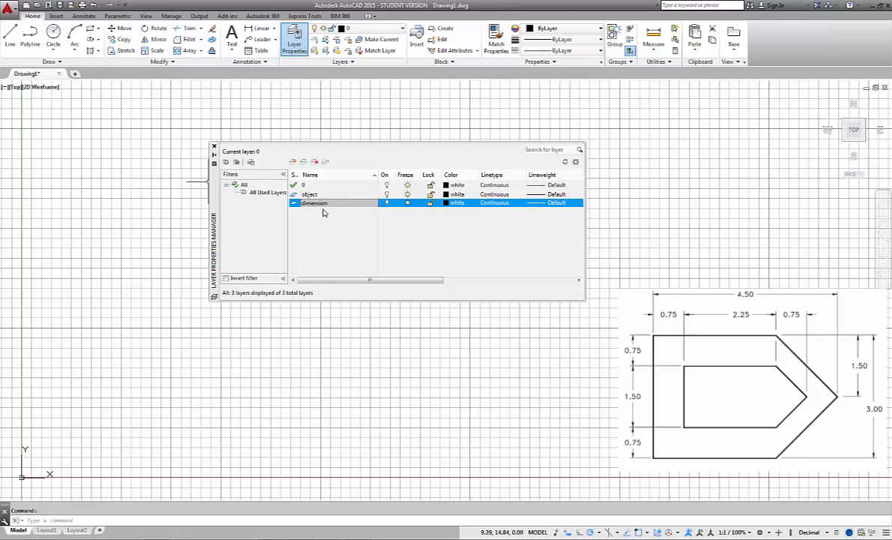
{"action": "key", "text": "Return"}
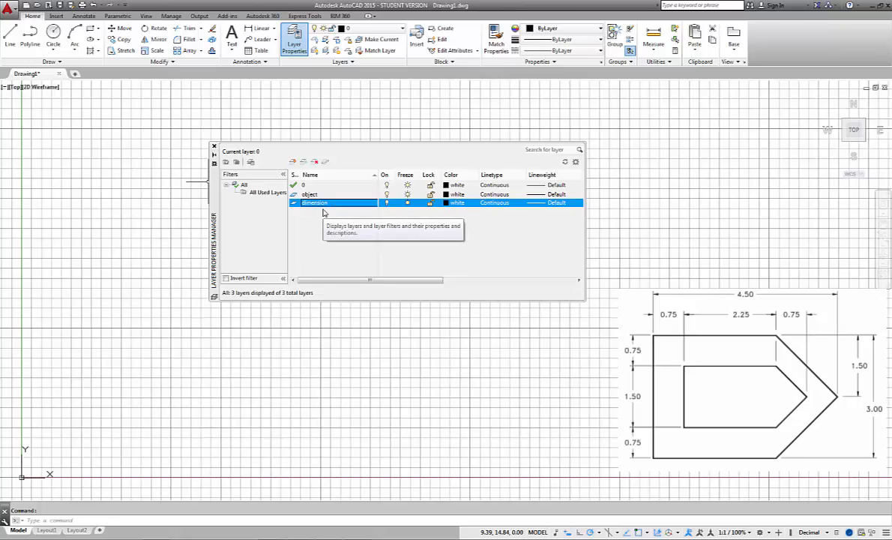
{"action": "key", "text": "alt+n"}
{"action": "type", "text": "cen"}
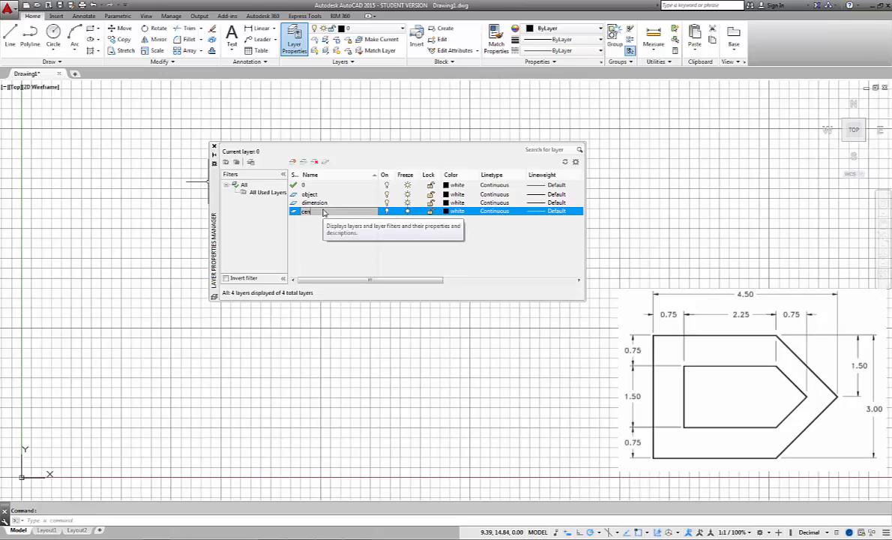
{"action": "type", "text": "ter"}
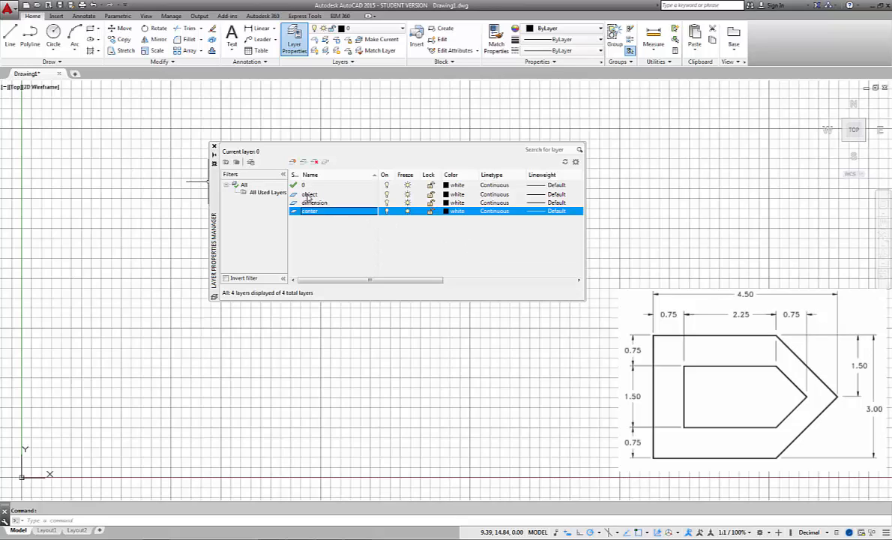
Step: Set the object layer's color to index color 42
{"action": "left_click", "coordinate": [457, 196]}
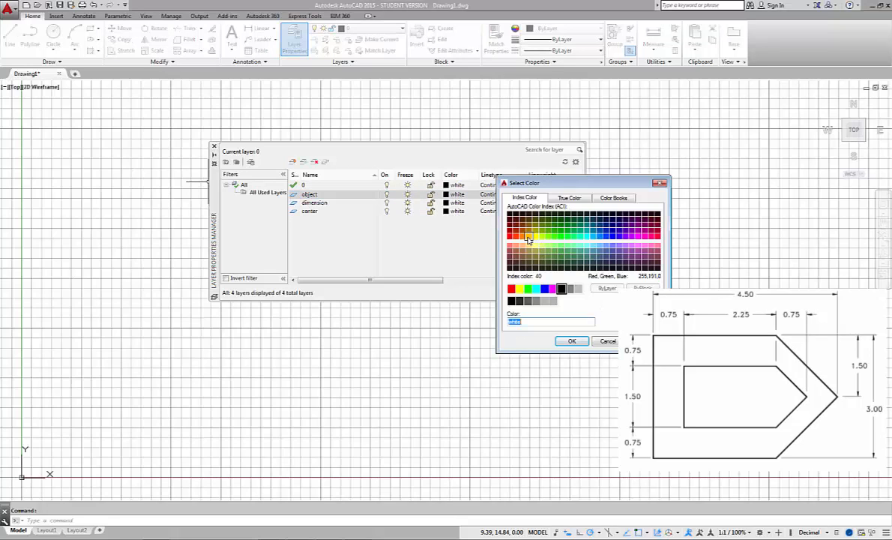
{"action": "left_click", "coordinate": [528, 237]}
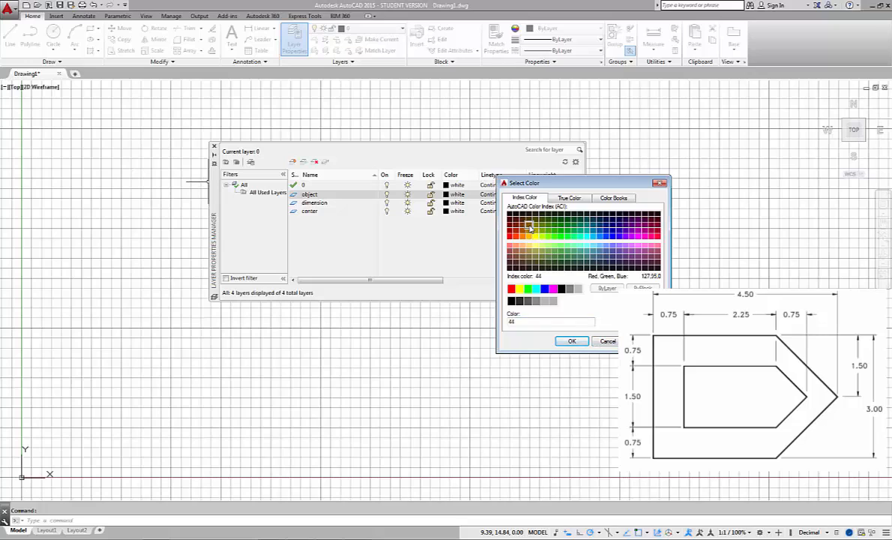
{"action": "left_click", "coordinate": [529, 226]}
{"action": "left_click", "coordinate": [530, 230]}
{"action": "left_click", "coordinate": [573, 341]}
Step: Set the dimension layer's color to index color 160 and the center layer's color to 93
{"action": "left_click", "coordinate": [452, 202]}
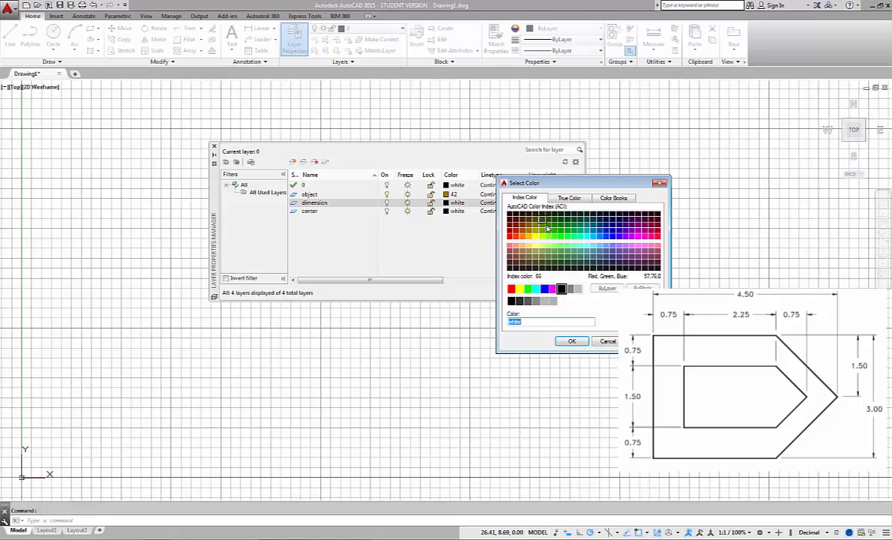
{"action": "left_click", "coordinate": [606, 236]}
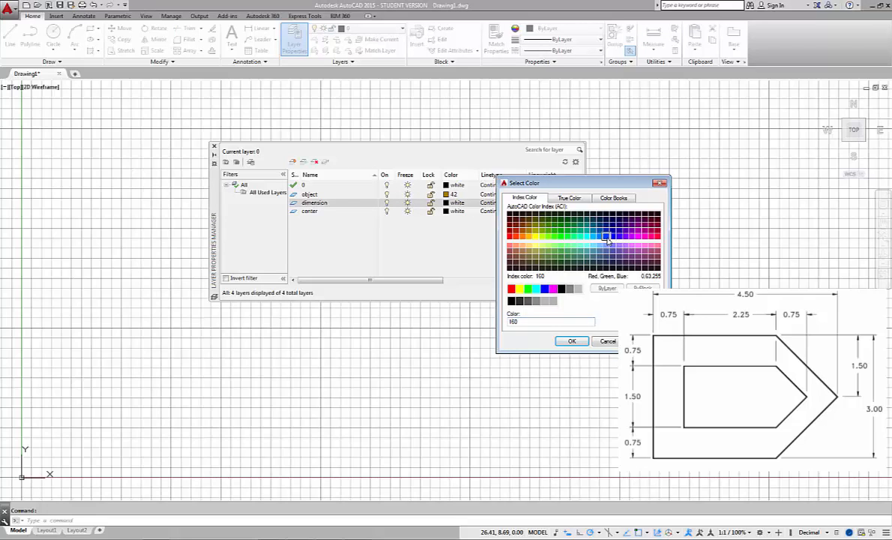
{"action": "left_click", "coordinate": [564, 340]}
{"action": "left_click", "coordinate": [446, 213]}
{"action": "left_click", "coordinate": [446, 213]}
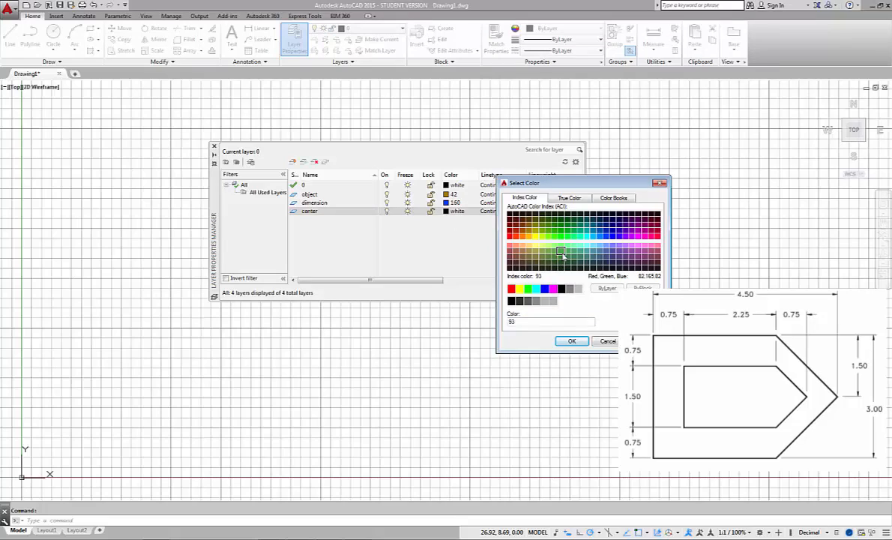
{"action": "left_click", "coordinate": [561, 256]}
{"action": "left_click", "coordinate": [572, 341]}
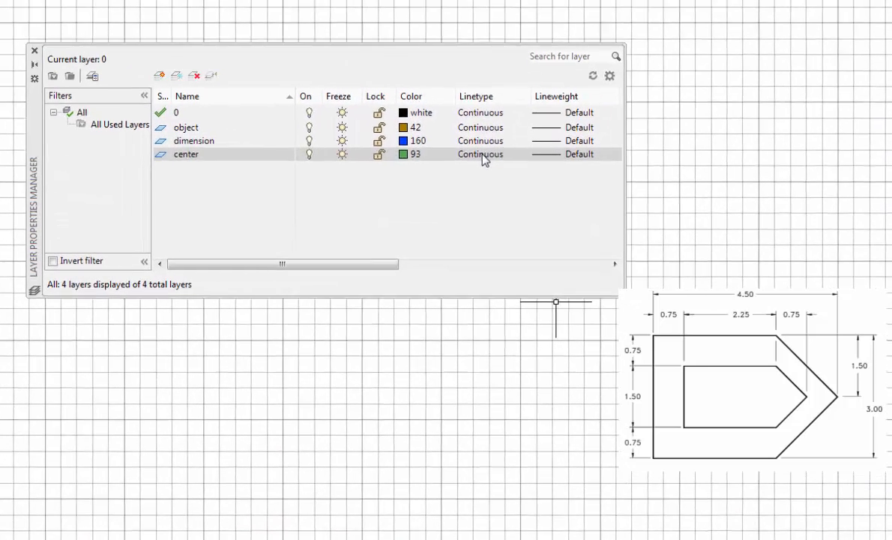
Step: Load the CENTER2 linetype from acad.lin and assign it to the center layer
{"action": "left_click", "coordinate": [496, 211]}
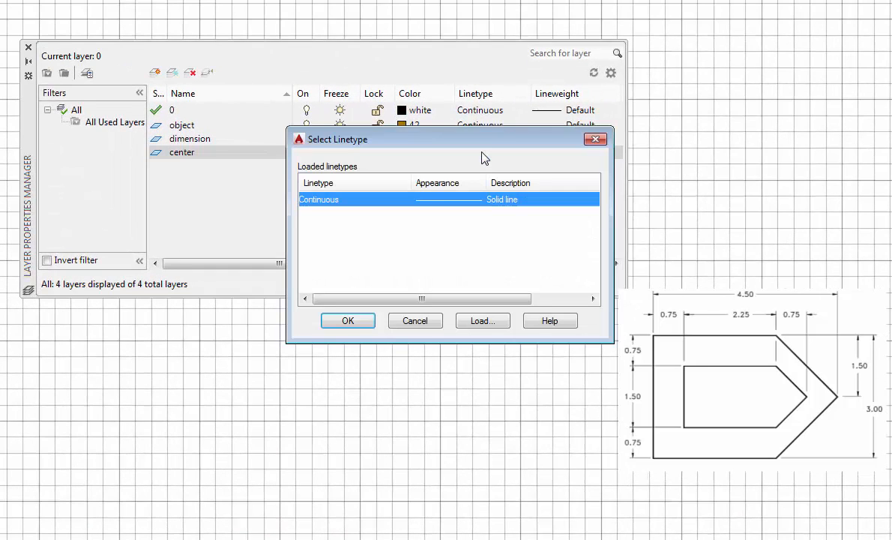
{"action": "left_click_drag", "start_coordinate": [467, 139], "coordinate": [507, 209]}
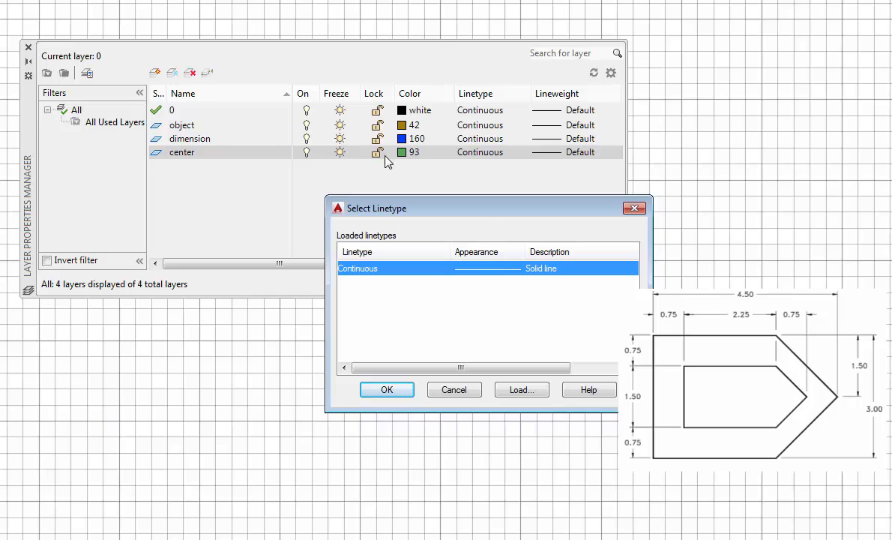
{"action": "left_click_drag", "start_coordinate": [486, 213], "coordinate": [487, 183]}
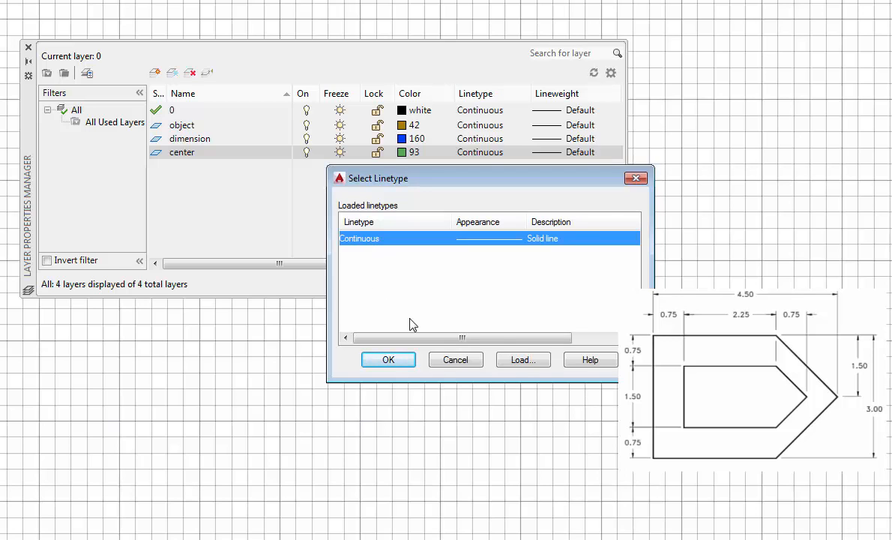
{"action": "left_click", "coordinate": [523, 360]}
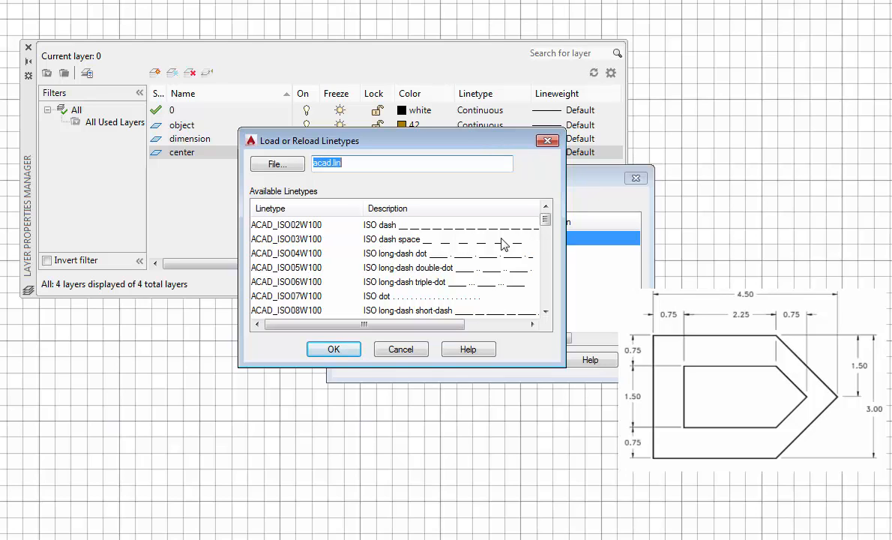
{"action": "left_click_drag", "start_coordinate": [545, 221], "coordinate": [570, 262]}
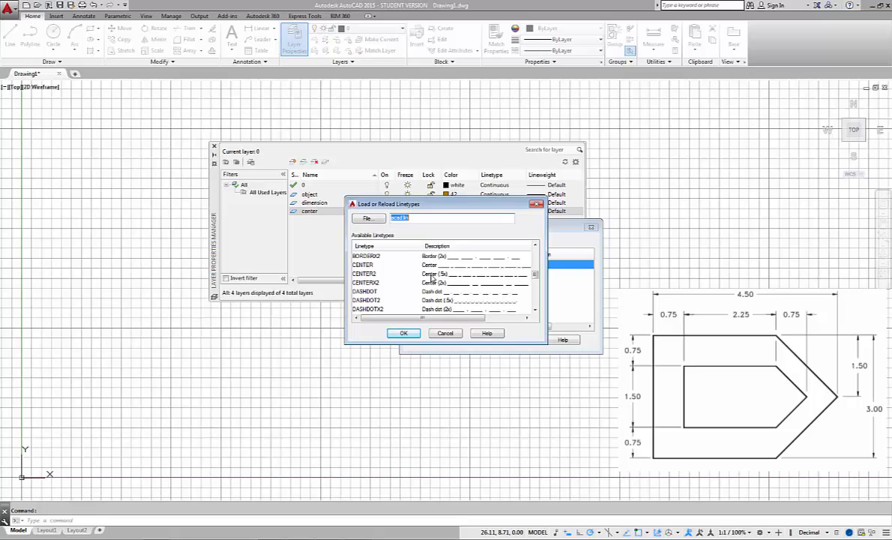
{"action": "left_click", "coordinate": [364, 274]}
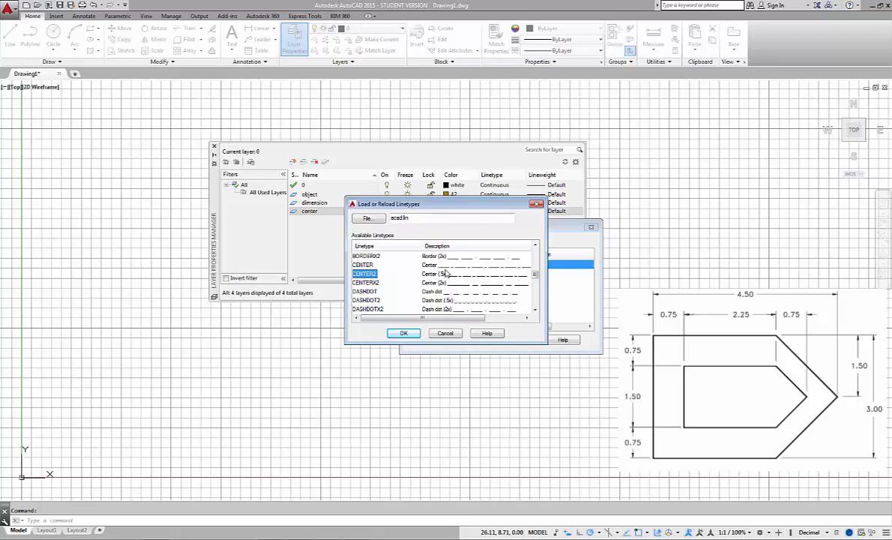
{"action": "left_click", "coordinate": [404, 334]}
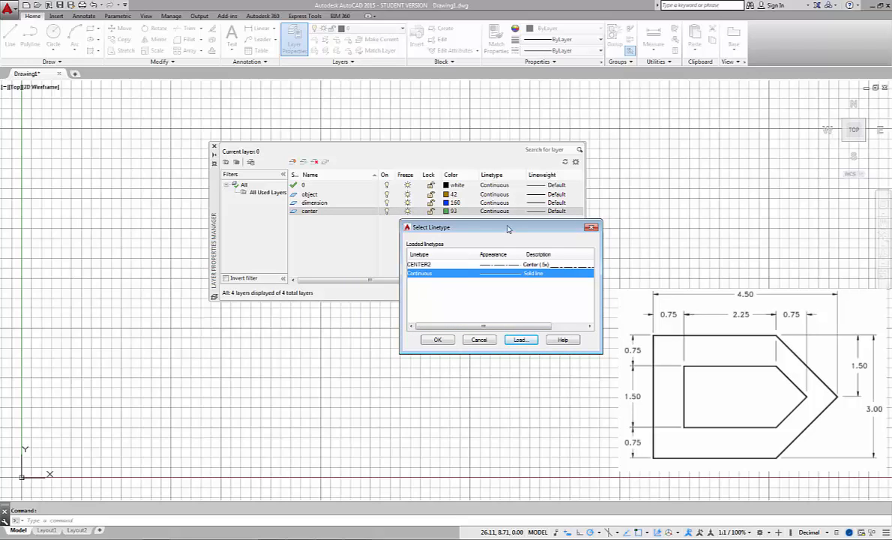
{"action": "left_click", "coordinate": [413, 266]}
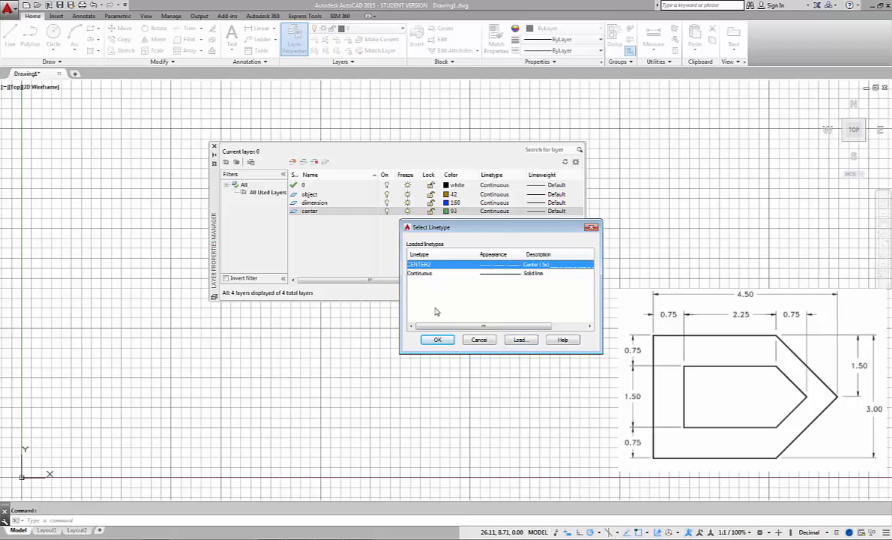
{"action": "left_click", "coordinate": [438, 340]}
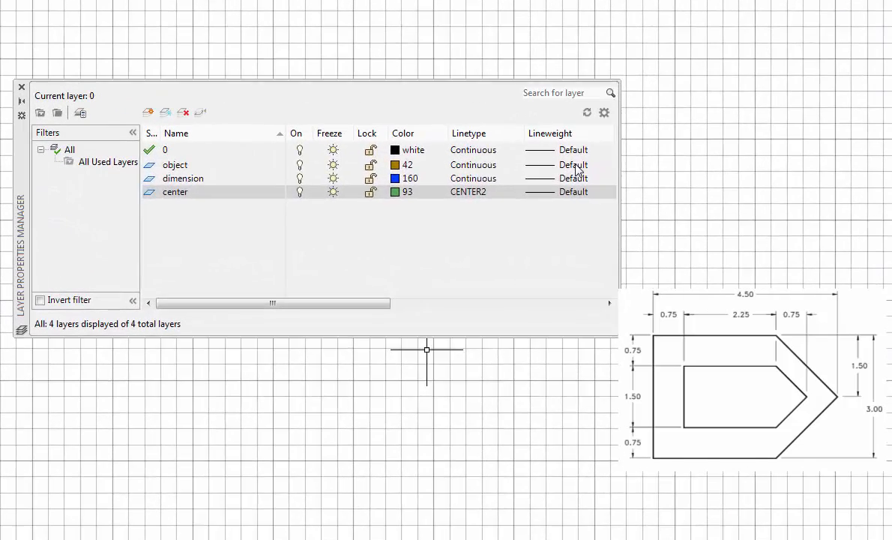
Step: Set the object layer's lineweight to 0.50 mm and close the Layer Properties Manager
{"action": "left_click", "coordinate": [566, 180]}
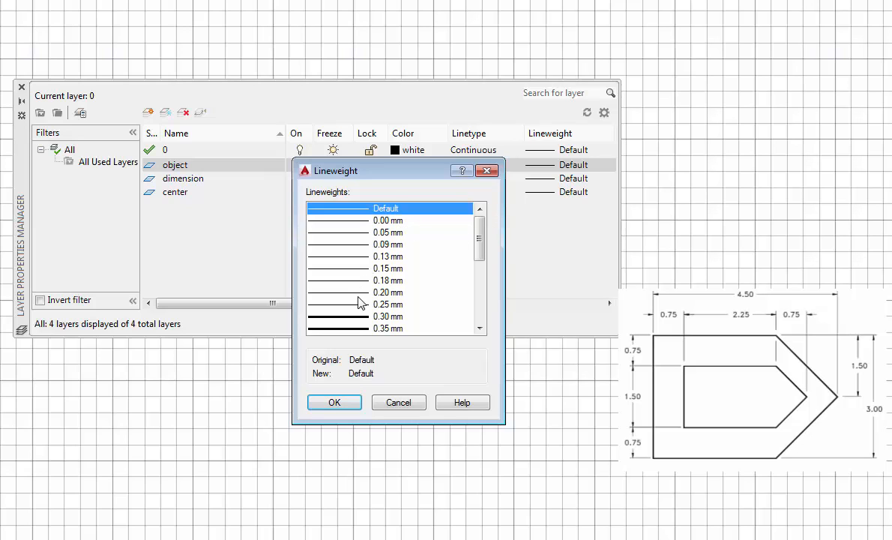
{"action": "left_click_drag", "start_coordinate": [481, 240], "coordinate": [479, 263]}
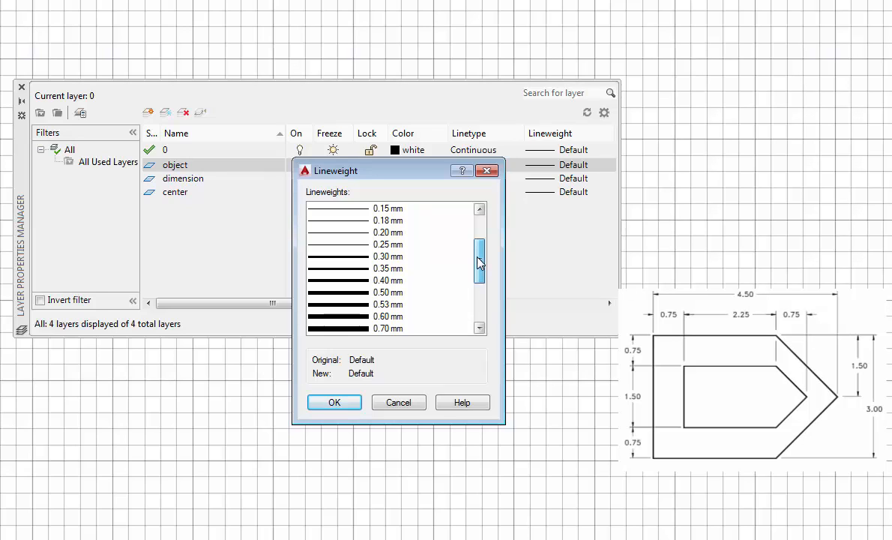
{"action": "scroll", "coordinate": [480, 263], "scroll_direction": "down", "scroll_amount": 2}
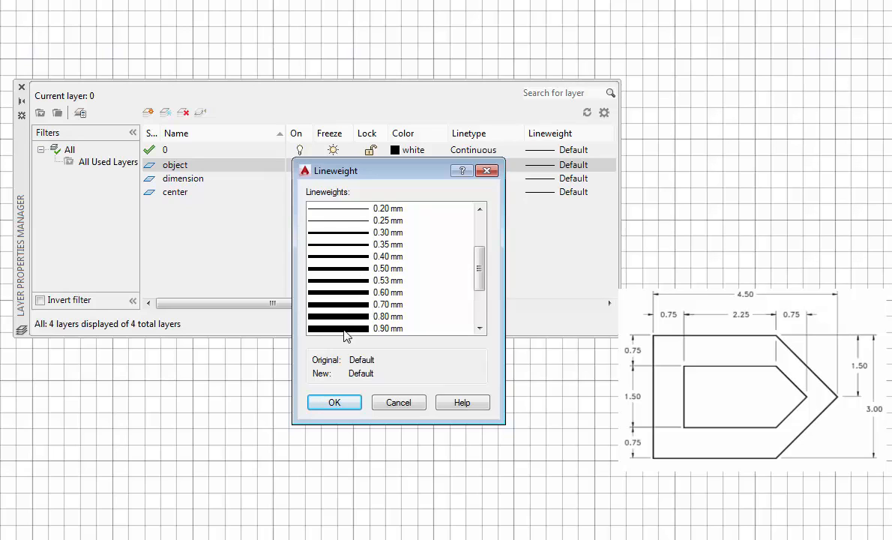
{"action": "left_click", "coordinate": [355, 270]}
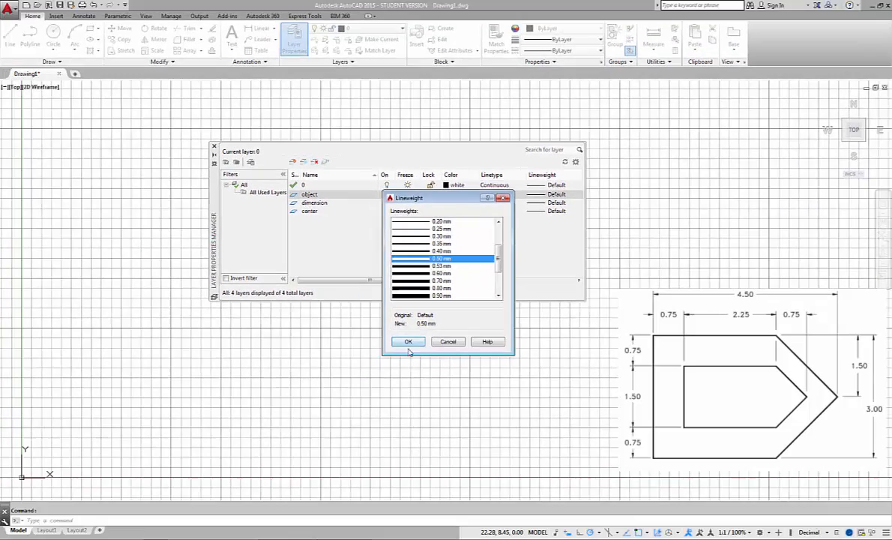
{"action": "left_click", "coordinate": [408, 341]}
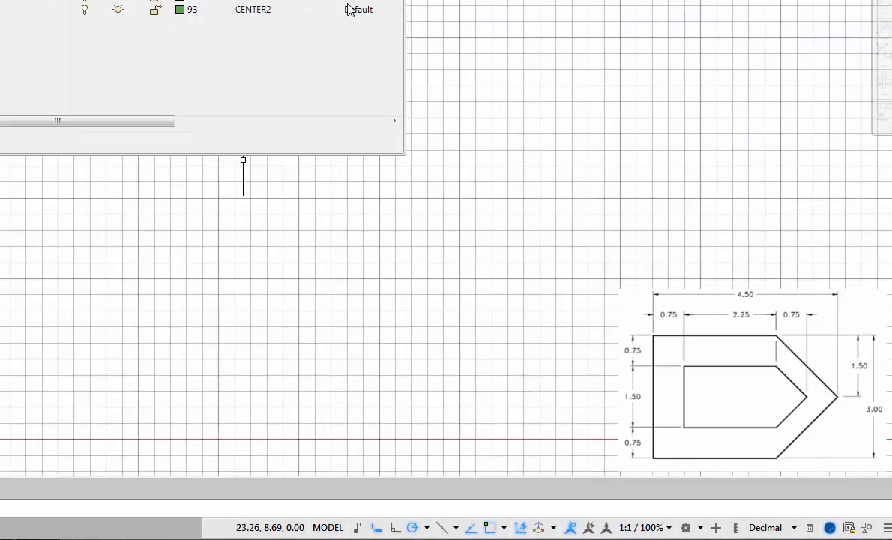
{"action": "left_click_drag", "start_coordinate": [123, 122], "coordinate": [313, 125]}
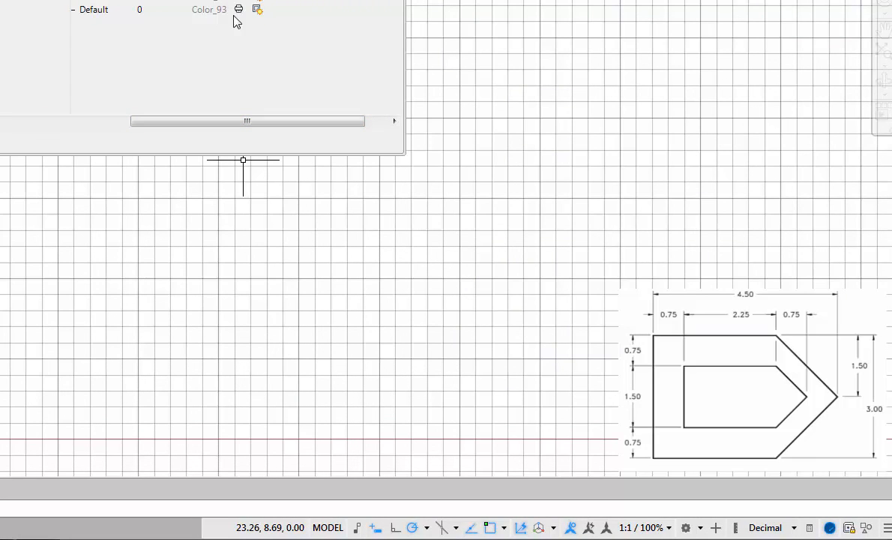
{"action": "left_click_drag", "start_coordinate": [269, 127], "coordinate": [47, 146]}
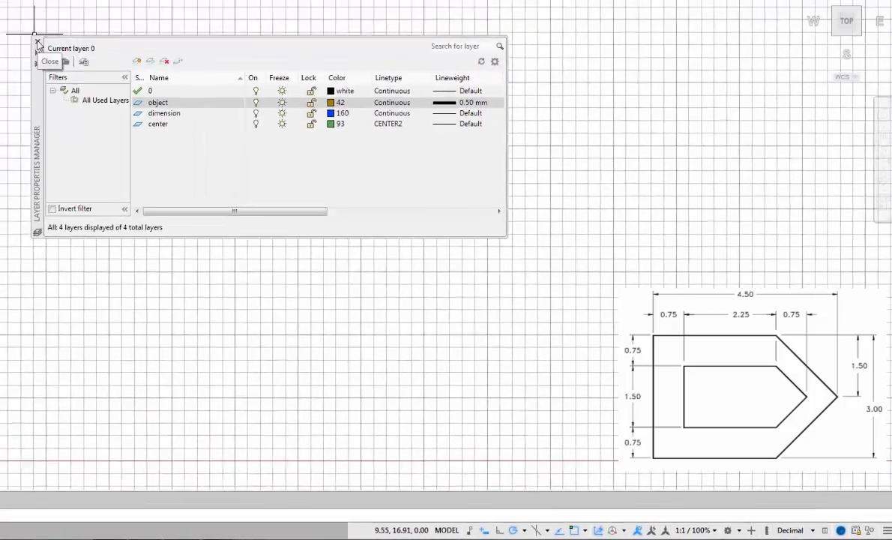
{"action": "left_click", "coordinate": [37, 43]}
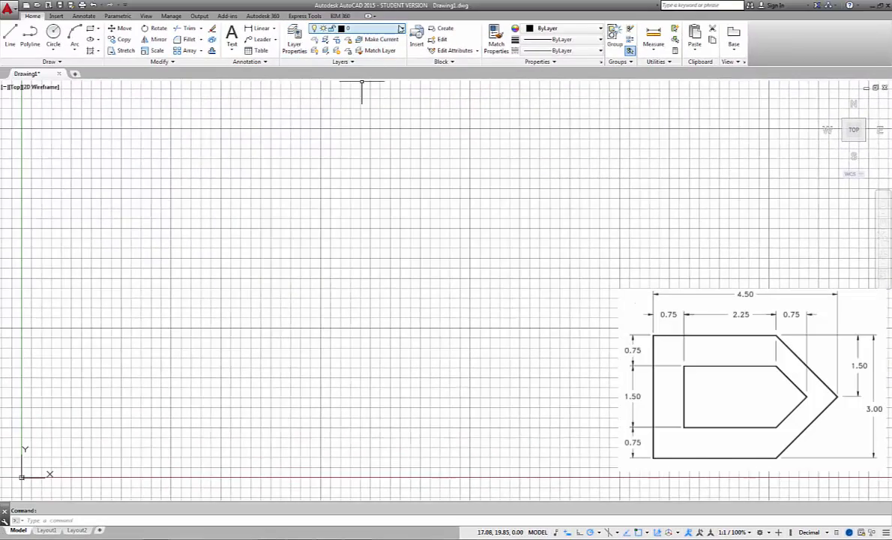
Step: Make object the current layer
{"action": "left_click", "coordinate": [402, 29]}
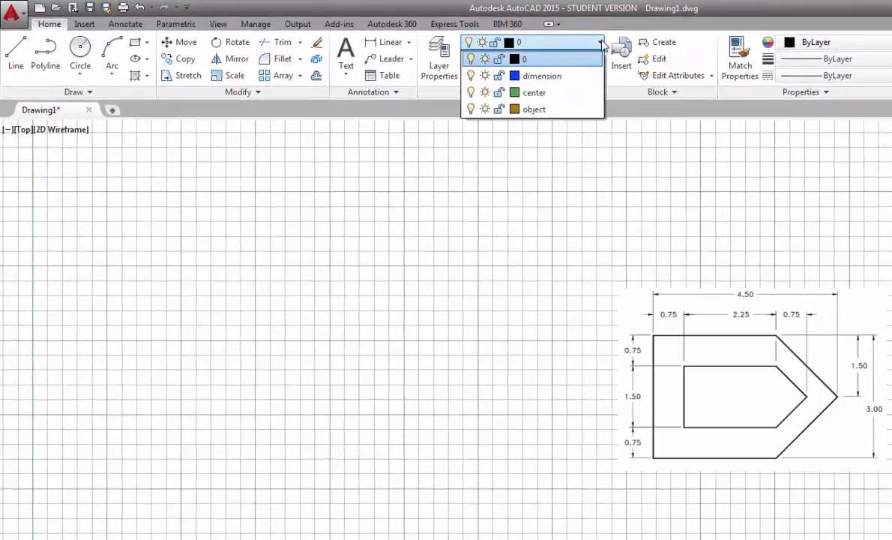
{"action": "left_click", "coordinate": [404, 30]}
{"action": "left_click", "coordinate": [651, 48]}
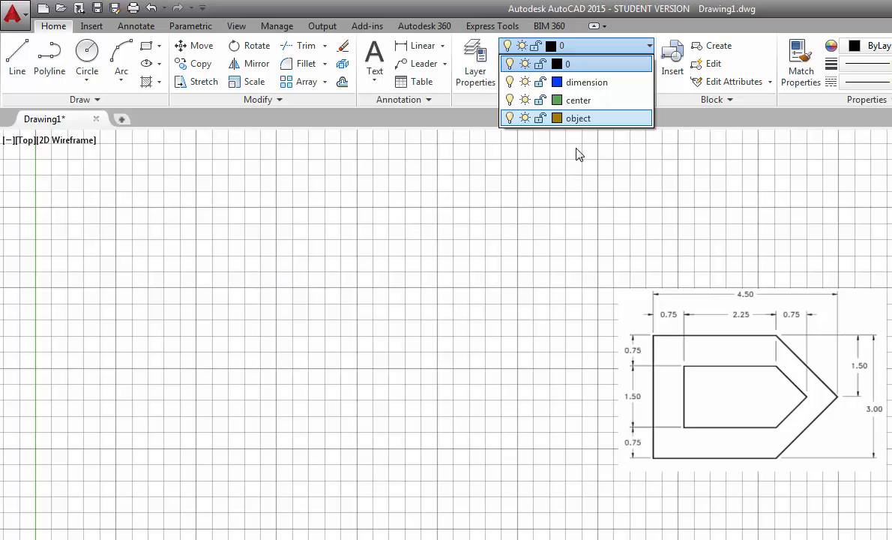
{"action": "left_click", "coordinate": [579, 118]}
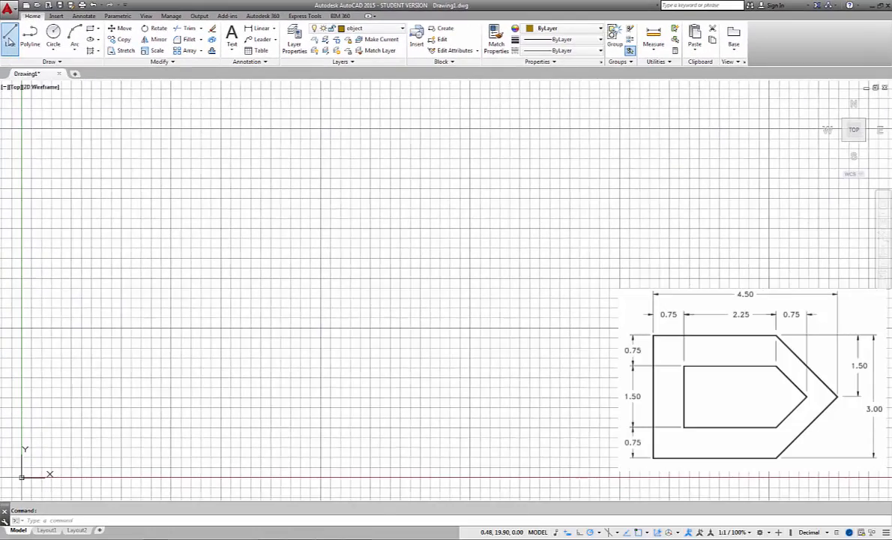
Step: Draw a 3.00 horizontal line to the right as the part's bottom edge, starting at about 10.0, 7.5, and end the Line command
{"action": "left_click", "coordinate": [11, 36]}
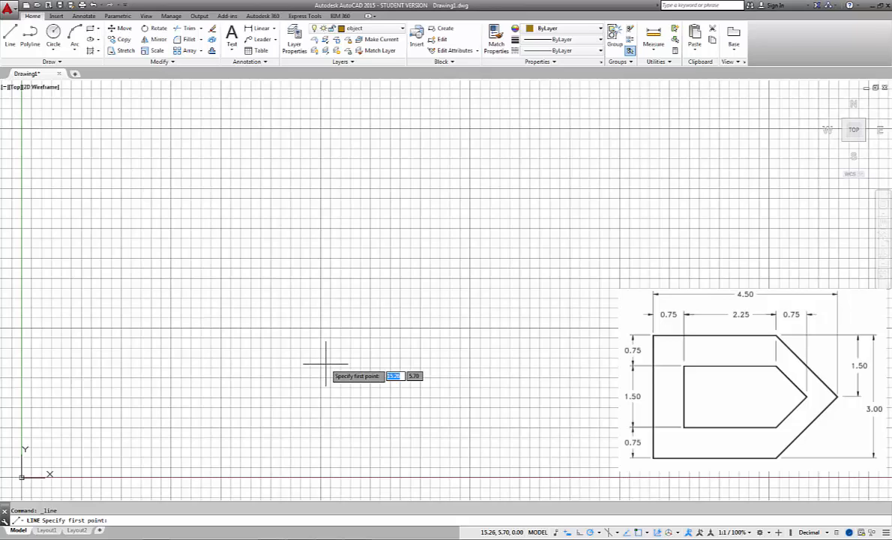
{"action": "left_click", "coordinate": [221, 326]}
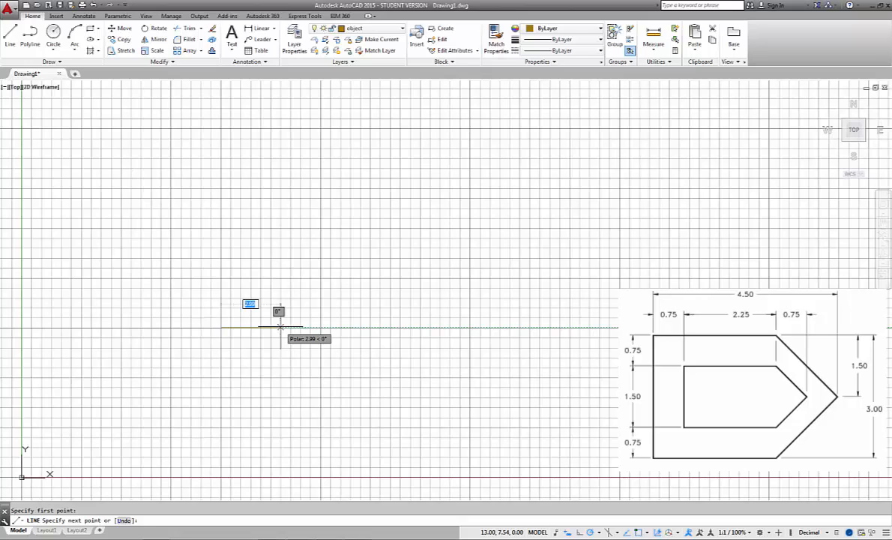
{"action": "type", "text": "3.00"}
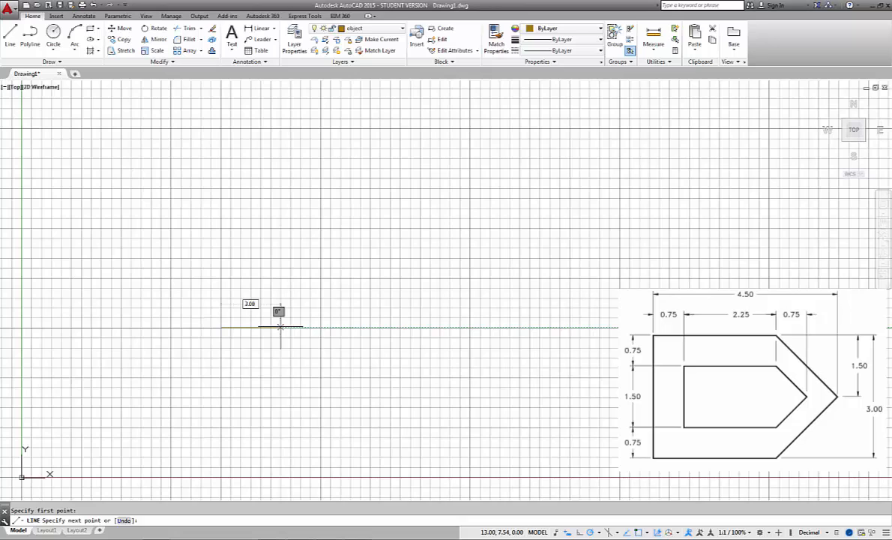
{"action": "key", "text": "Return"}
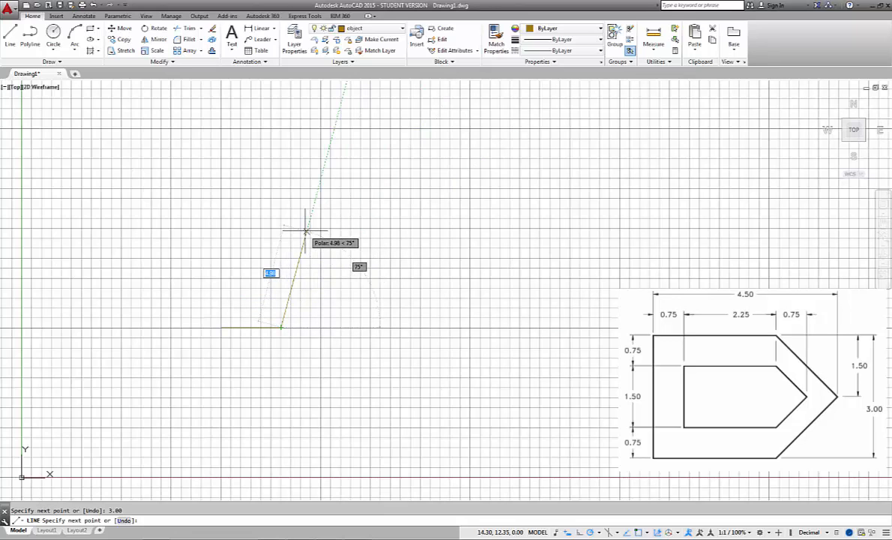
{"action": "scroll", "coordinate": [251, 291], "scroll_direction": "up", "scroll_amount": 2}
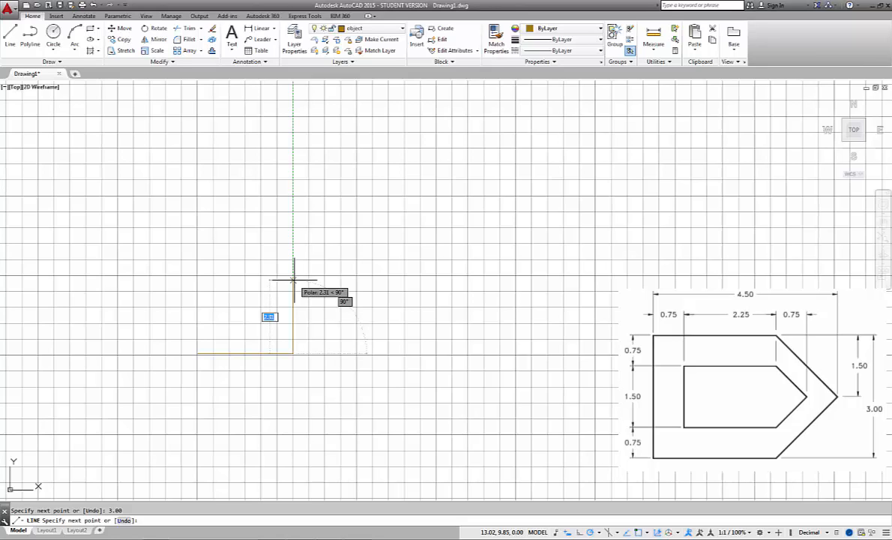
{"action": "right_click", "coordinate": [347, 314]}
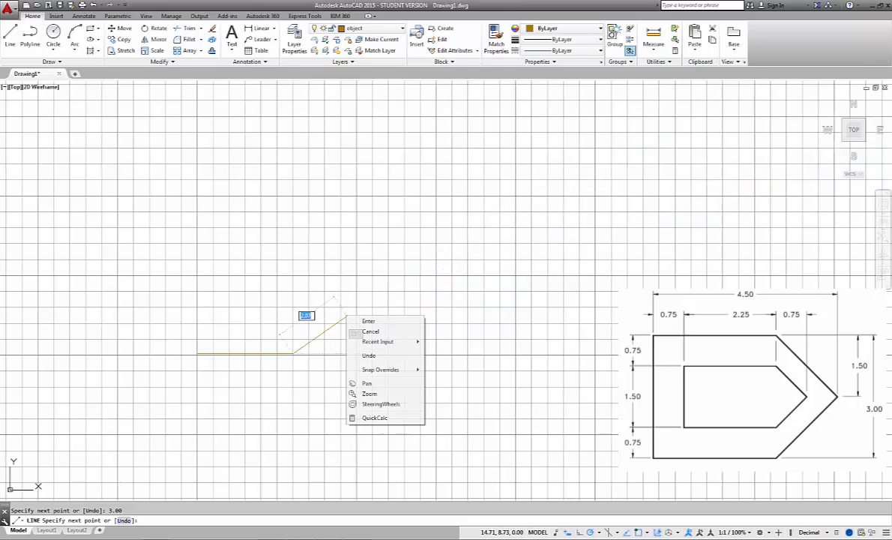
{"action": "left_click", "coordinate": [371, 332]}
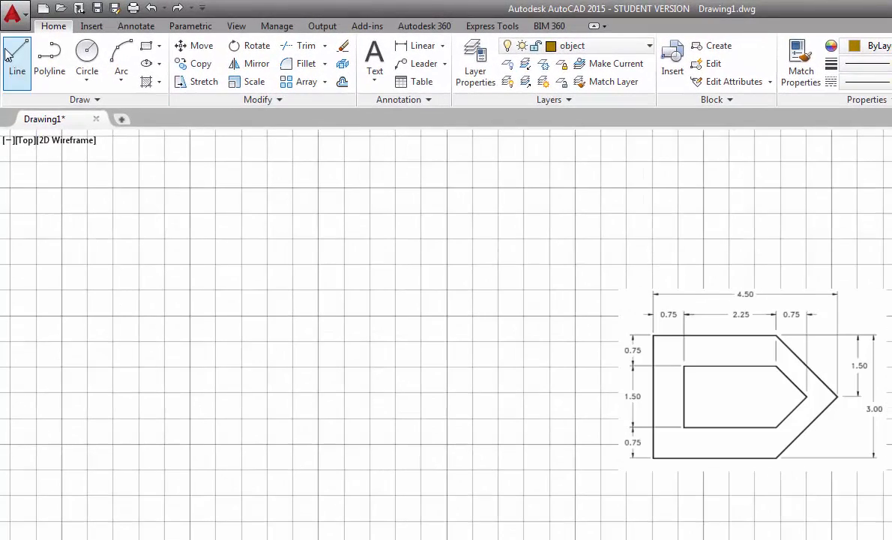
Step: Draw a 3.0 vertical line upward from the bottom edge's left endpoint as the part's left side
{"action": "left_click", "coordinate": [7, 54]}
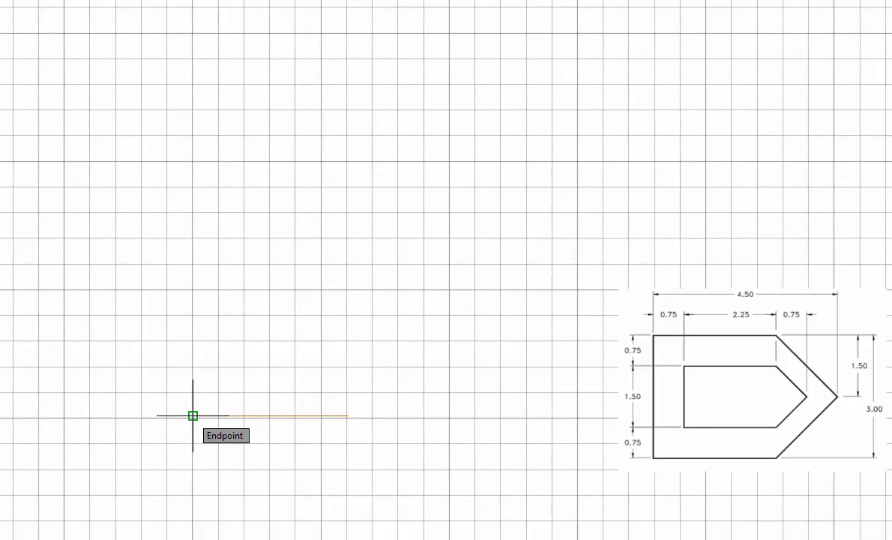
{"action": "left_click", "coordinate": [49, 240]}
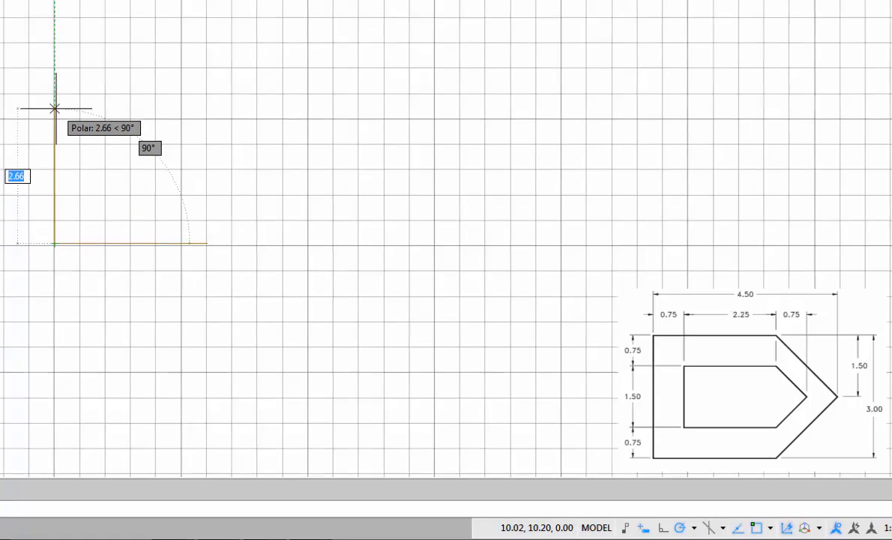
{"action": "type", "text": "3.0"}
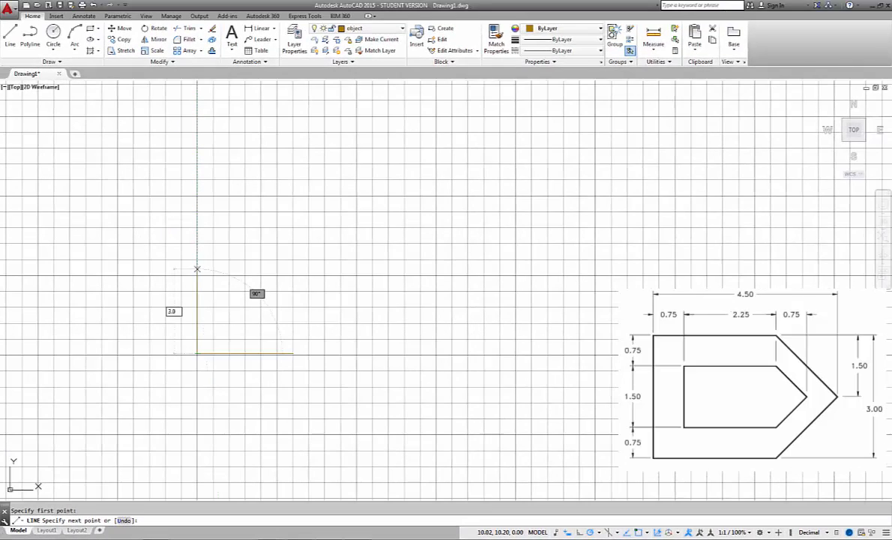
{"action": "key", "text": "Return"}
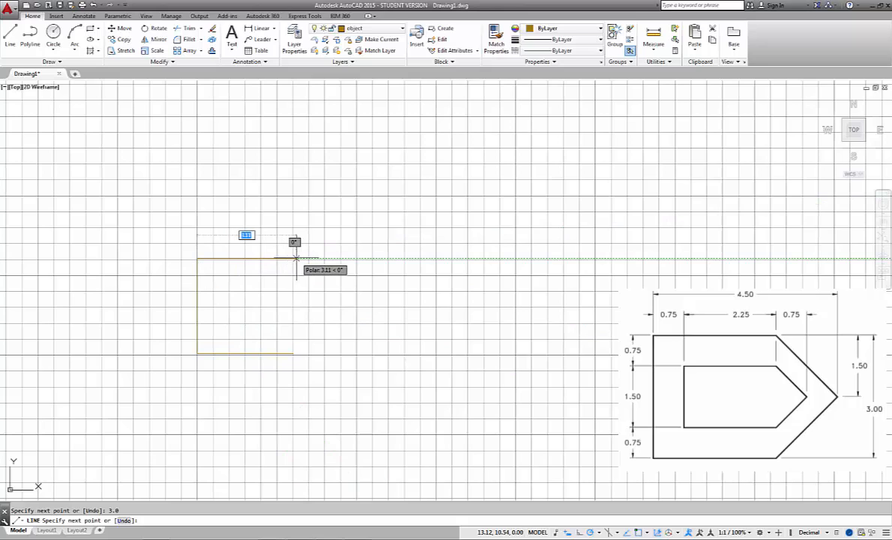
Step: Continue the outline from the left side's upper end with a 3.00 horizontal segment to the right, followed by a collinear 1.50 segment
{"action": "type", "text": "3.00"}
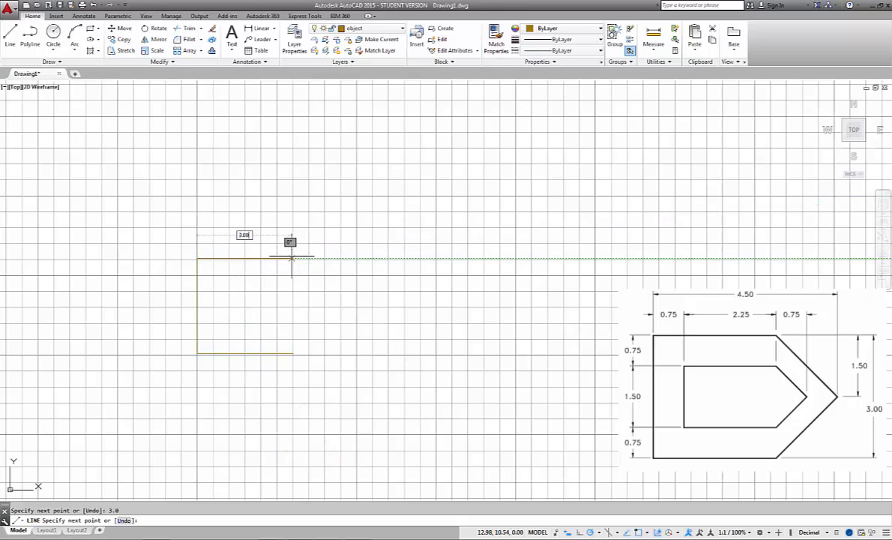
{"action": "key", "text": "Return"}
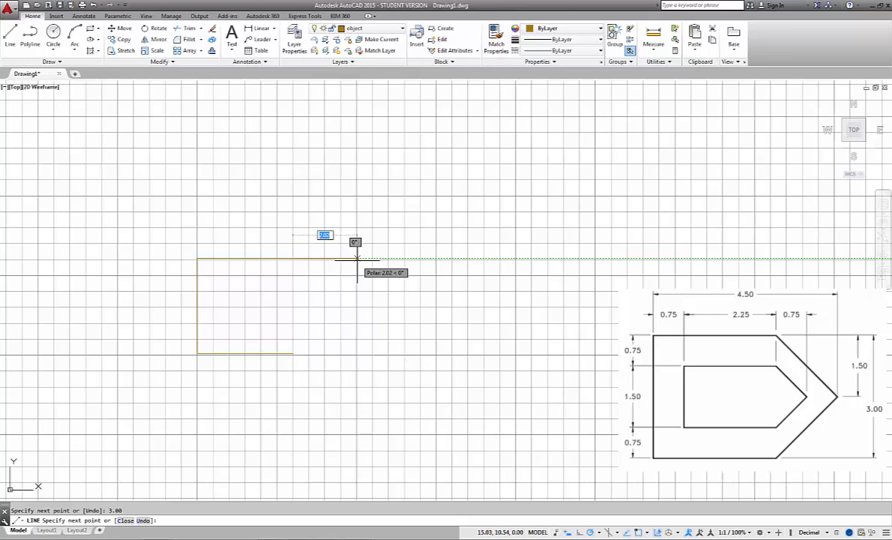
{"action": "type", "text": "1.50"}
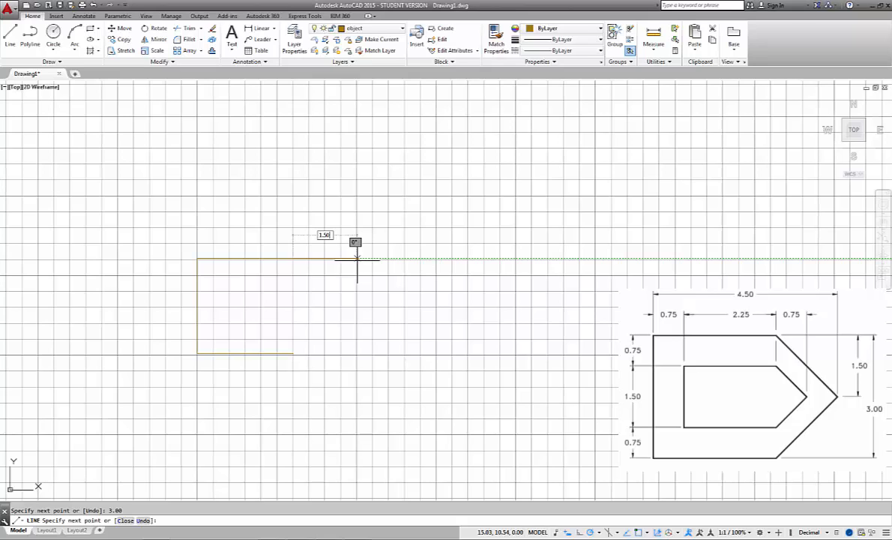
{"action": "key", "text": "Return"}
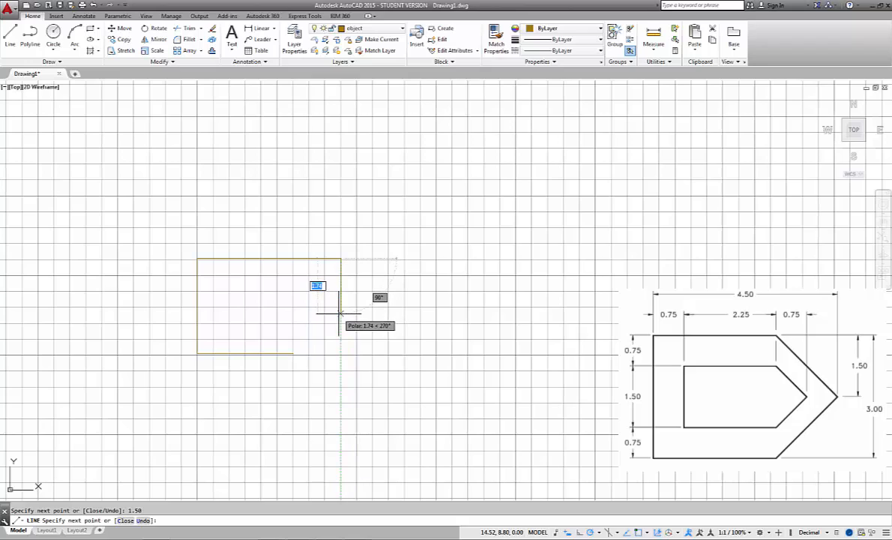
Step: Draw a 1.50 vertical segment downward, connect its lower end diagonally to the 3.00 top edge's right endpoint, and end the Line command
{"action": "type", "text": "1.50"}
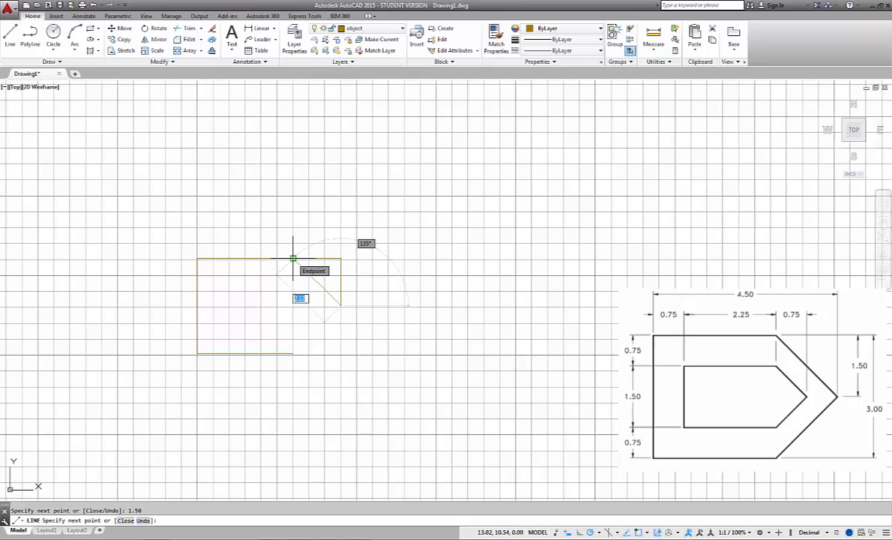
{"action": "left_click", "coordinate": [293, 258]}
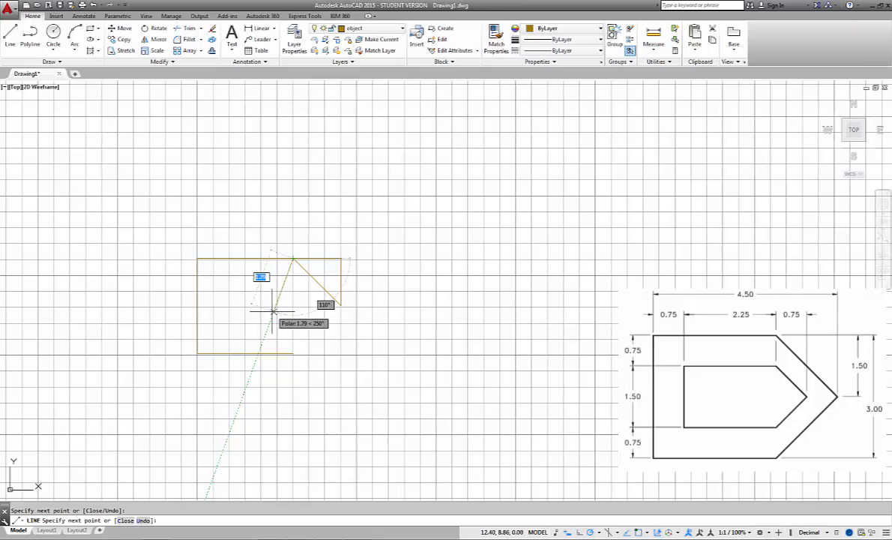
{"action": "key", "text": "Escape"}
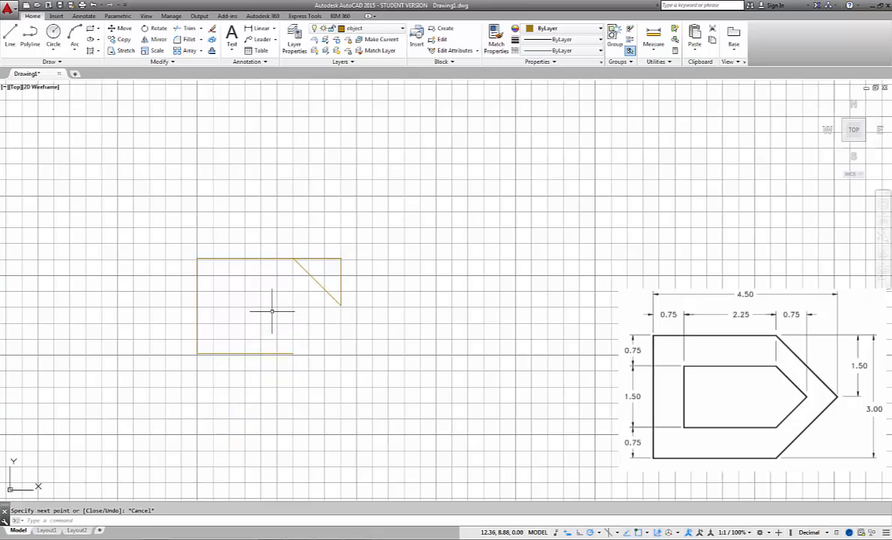
Step: Draw the lower diagonal from the bottom edge's right endpoint to the arrow tip and end the Line command
{"action": "scroll", "coordinate": [297, 294], "scroll_direction": "up", "scroll_amount": 2}
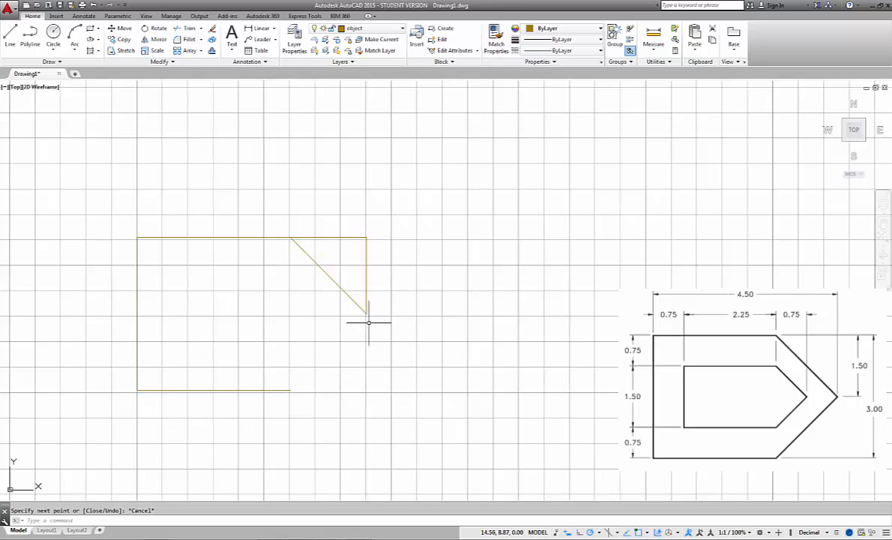
{"action": "left_click", "coordinate": [11, 36]}
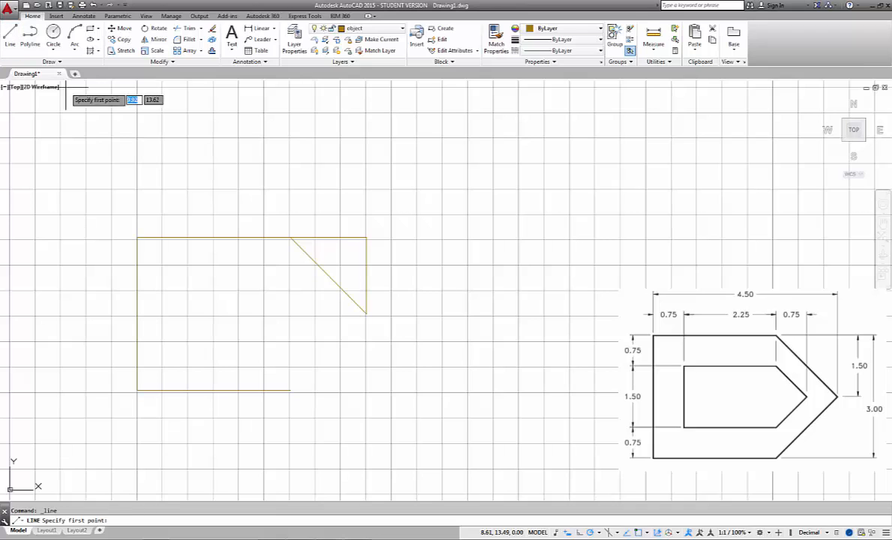
{"action": "left_click", "coordinate": [291, 389]}
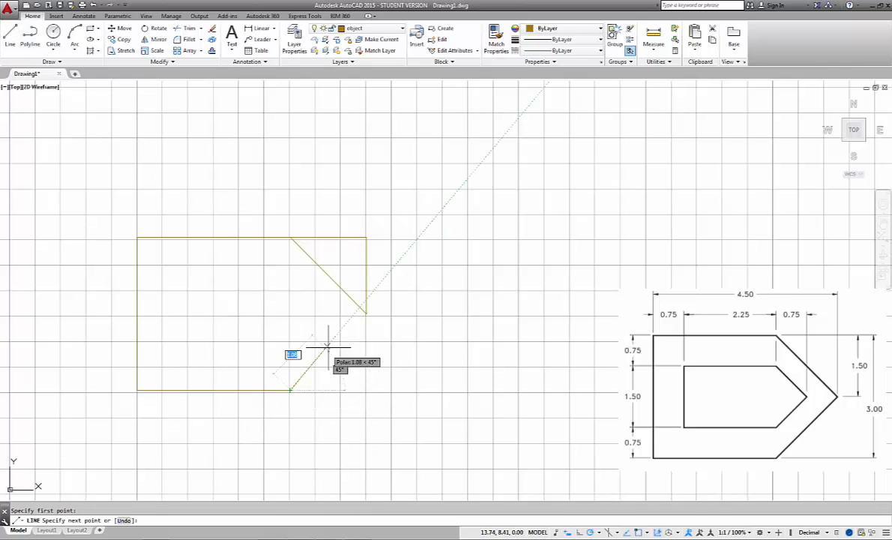
{"action": "left_click", "coordinate": [366, 314]}
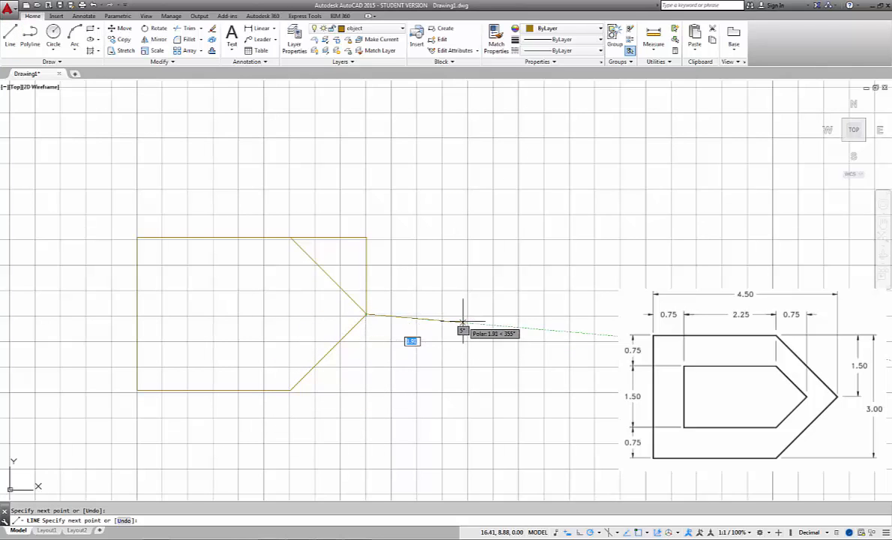
{"action": "right_click", "coordinate": [459, 306]}
{"action": "left_click", "coordinate": [484, 330]}
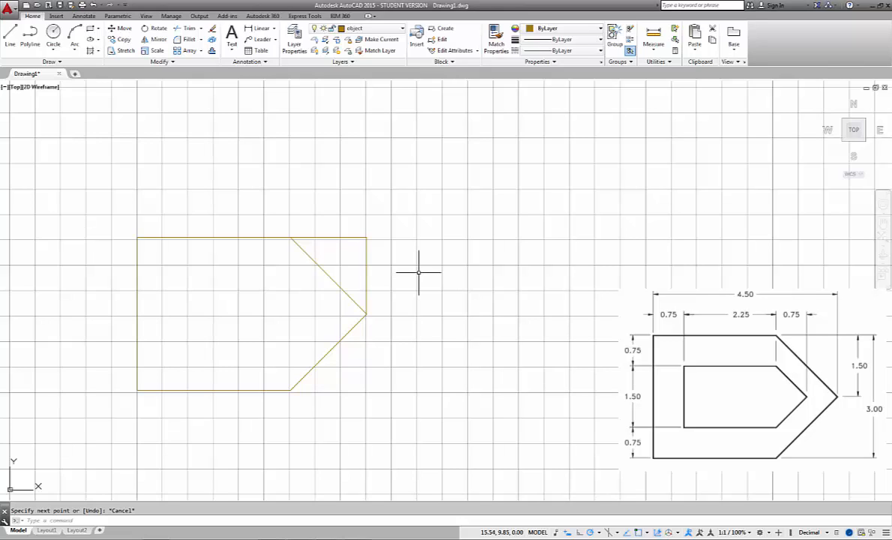
Step: Erase the 1.50 vertical helper line above the arrow tip
{"action": "left_click", "coordinate": [366, 266]}
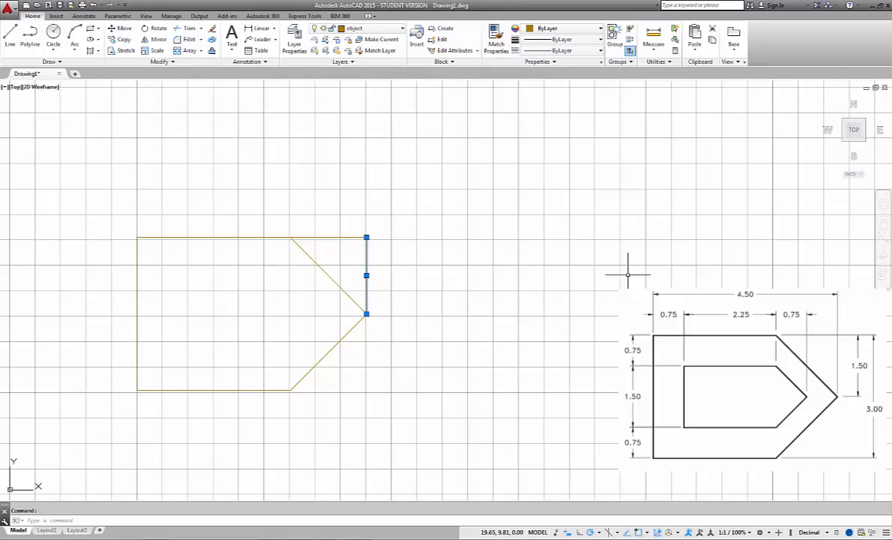
{"action": "right_click", "coordinate": [403, 262]}
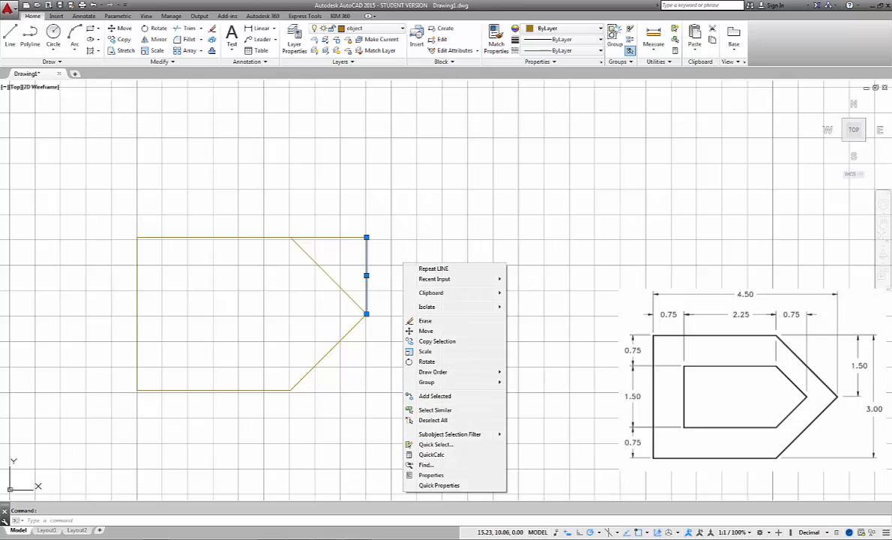
{"action": "left_click", "coordinate": [442, 326]}
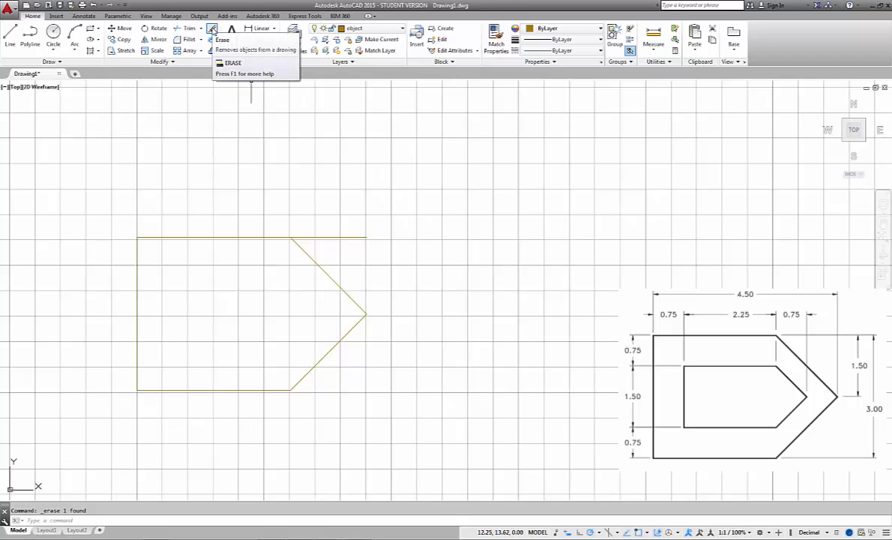
Step: Try erasing the 1.50 horizontal helper line beyond the top edge with the Erase command, and undo the erasure
{"action": "left_click", "coordinate": [212, 29]}
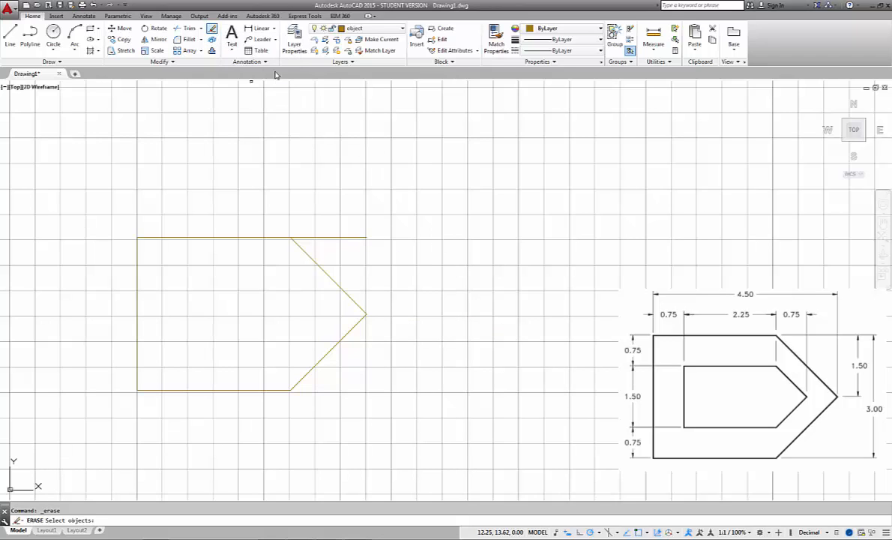
{"action": "left_click", "coordinate": [355, 237]}
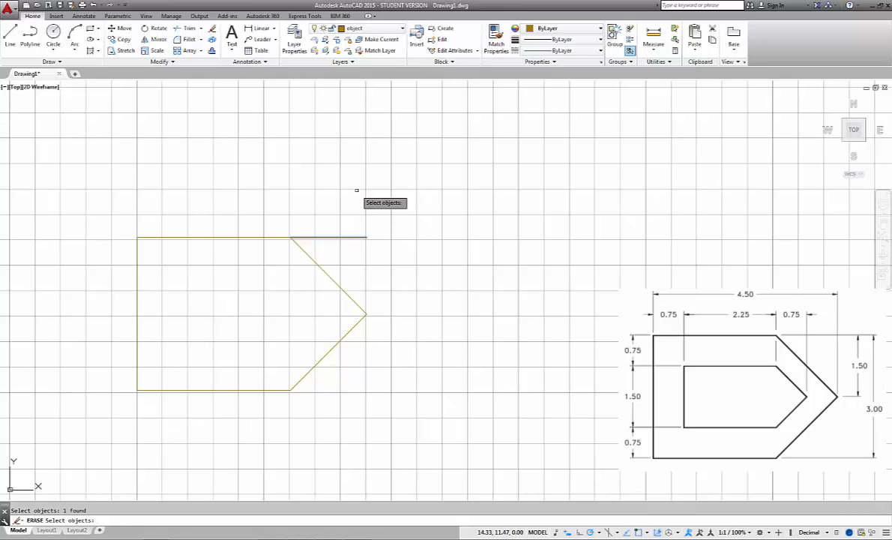
{"action": "key", "text": "Return"}
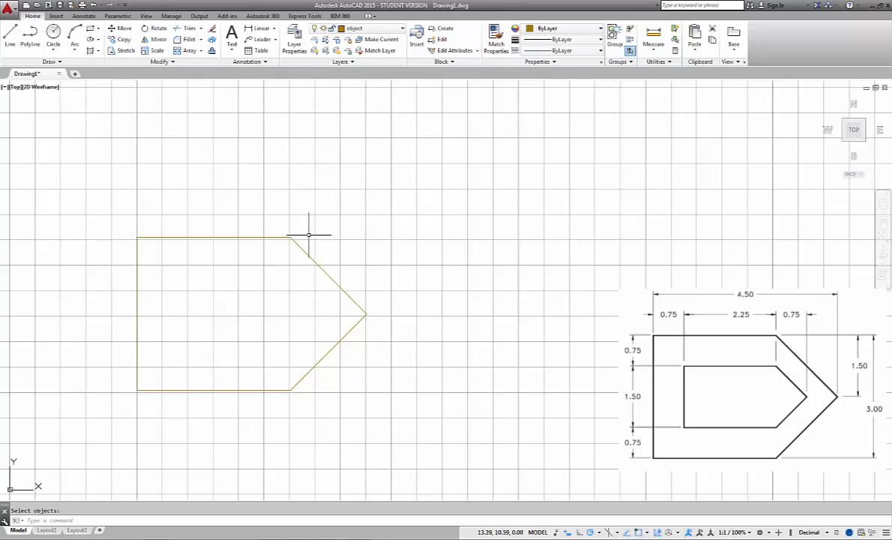
{"action": "left_click", "coordinate": [94, 5]}
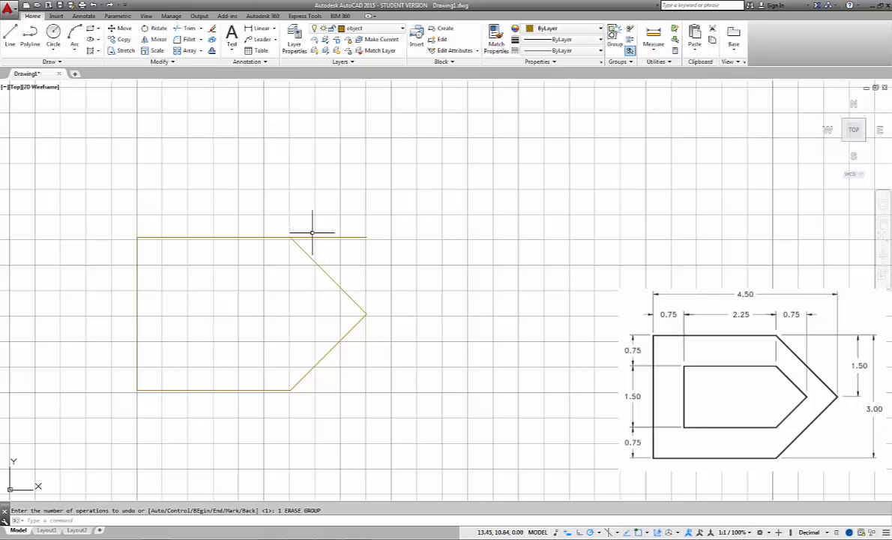
Step: Erase the 1.50 horizontal helper line extending beyond the outline's top edge
{"action": "left_click", "coordinate": [212, 28]}
{"action": "left_click", "coordinate": [340, 236]}
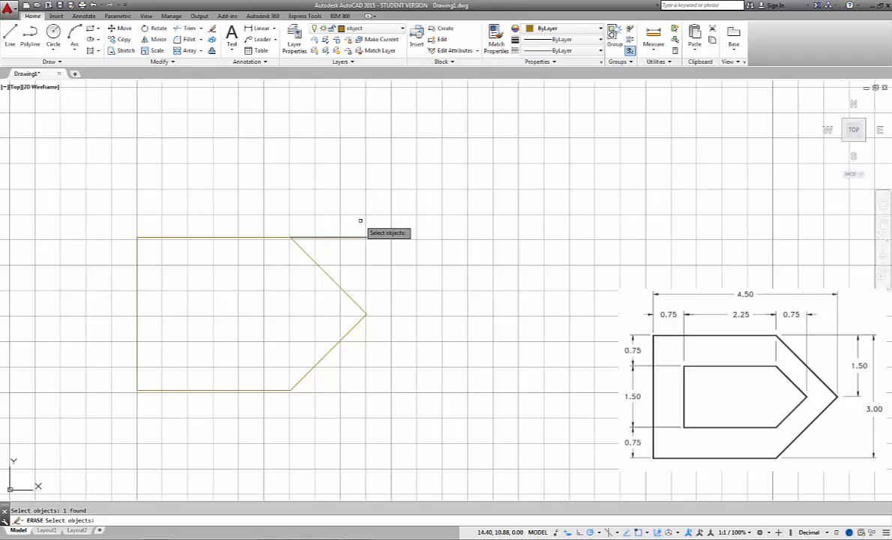
{"action": "key", "text": "Return"}
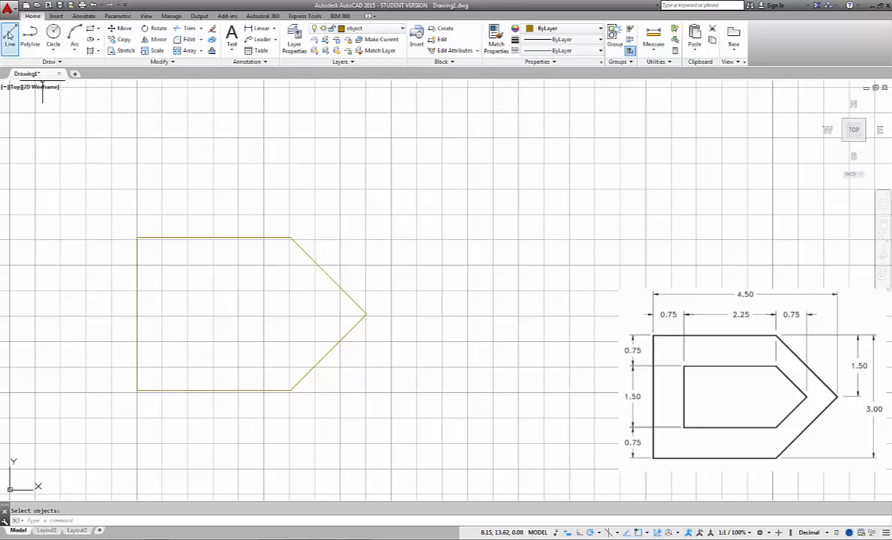
Step: From the outline's lower-left corner, draw a 0.75 helper line right along the bottom edge and a 0.75 segment upward
{"action": "left_click", "coordinate": [10, 35]}
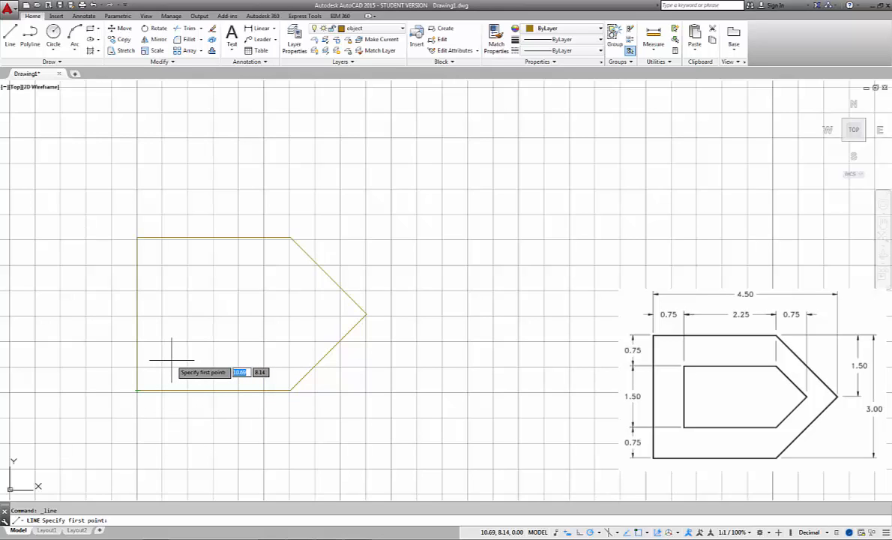
{"action": "left_click", "coordinate": [137, 390]}
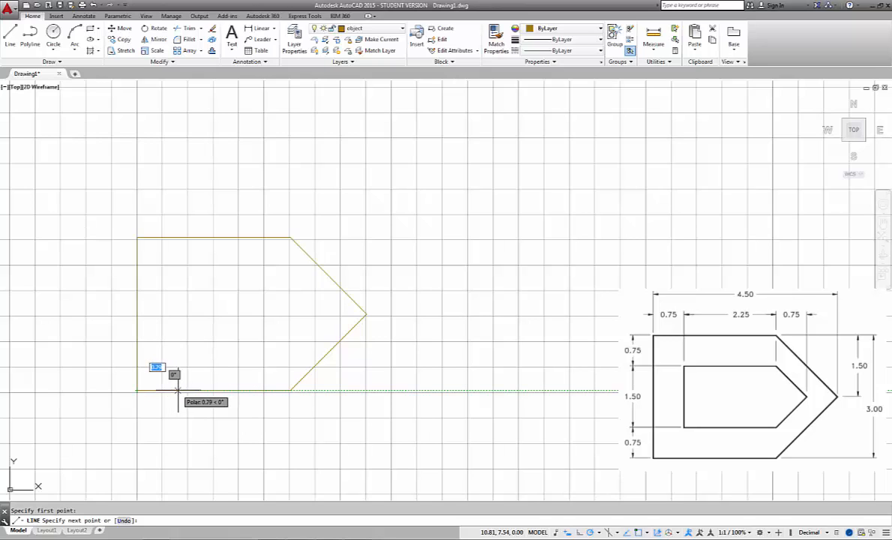
{"action": "type", "text": ".75"}
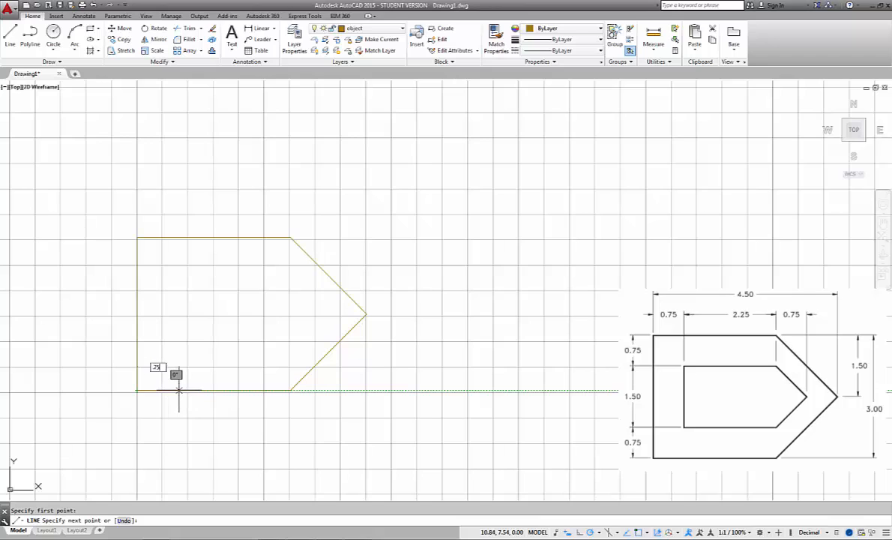
{"action": "key", "text": "Return"}
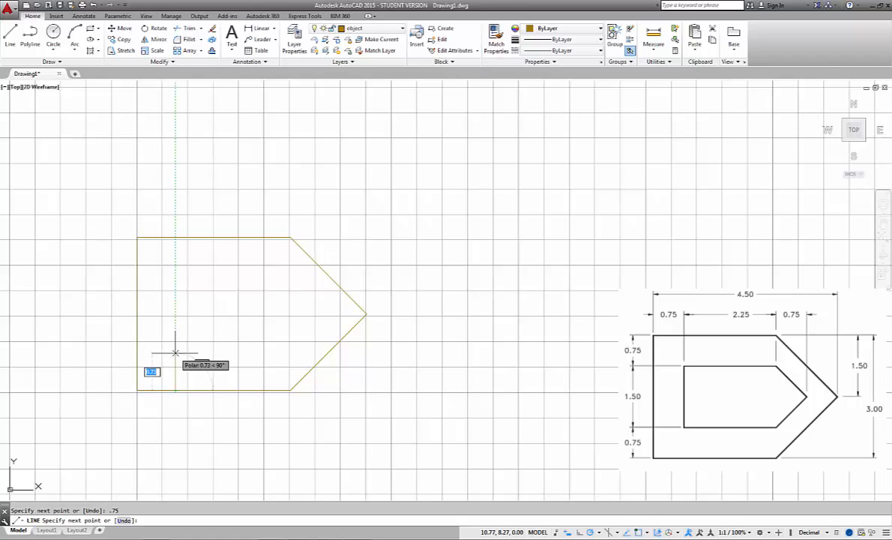
{"action": "type", "text": ".75"}
{"action": "key", "text": "Return"}
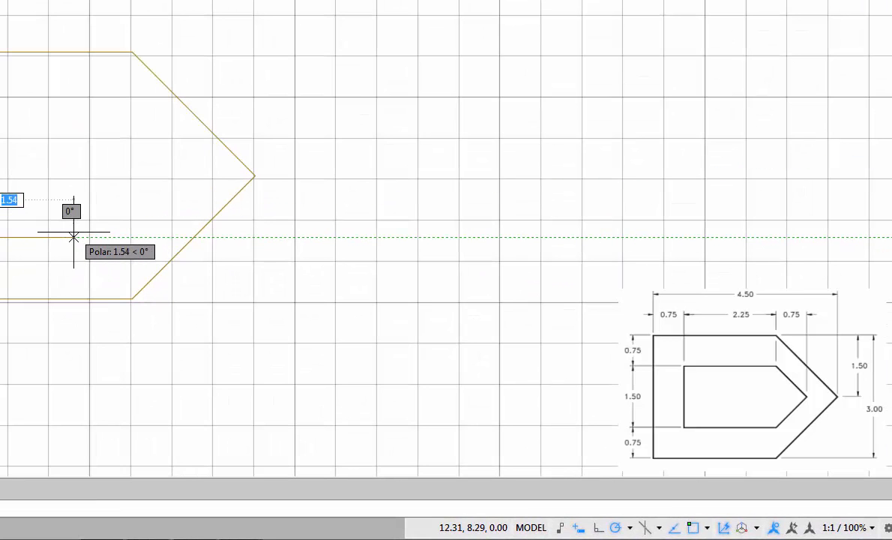
Step: Draw the inner shape's 2.25 bottom edge to the right from the helper line's upper end, and end the Line command
{"action": "type", "text": "2.25"}
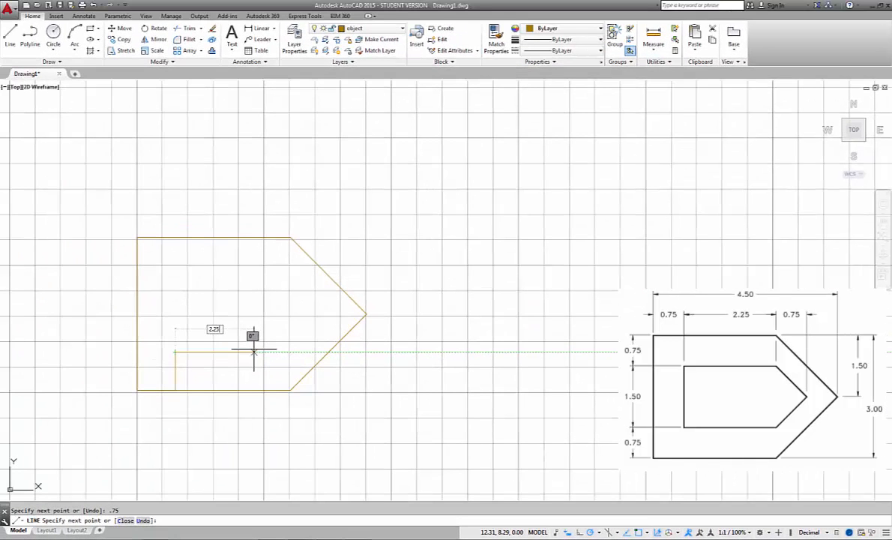
{"action": "key", "text": "Return"}
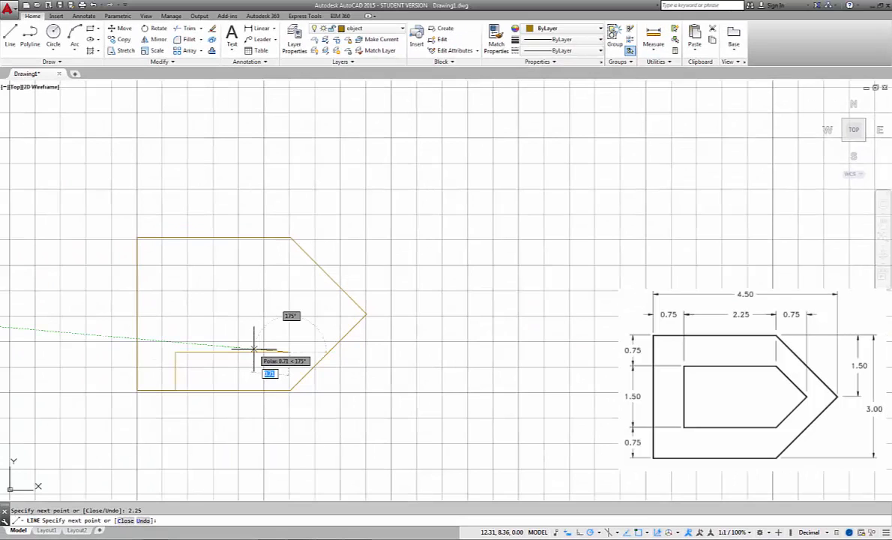
{"action": "right_click", "coordinate": [311, 312]}
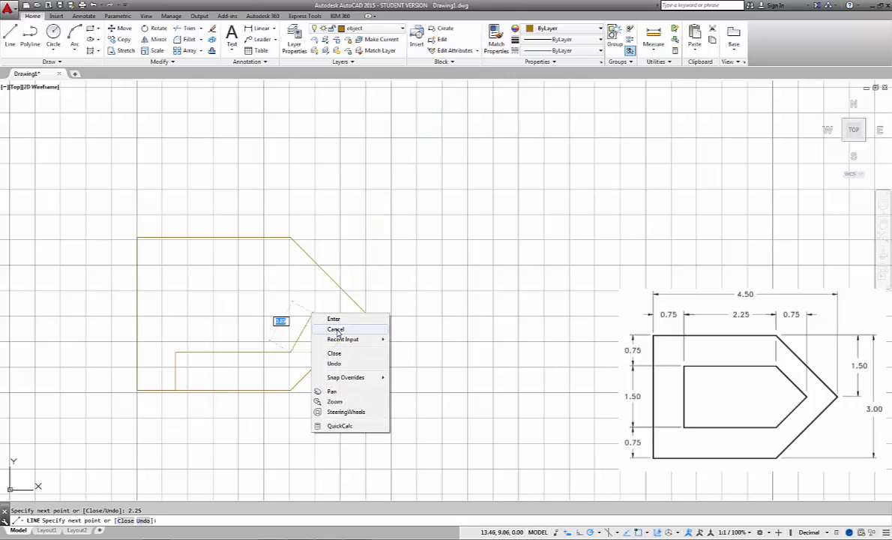
{"action": "left_click", "coordinate": [325, 329]}
Step: From the inner bottom edge's left endpoint, draw a 1.50 vertical left side upward and a 2.25 top edge to the right
{"action": "left_click", "coordinate": [10, 34]}
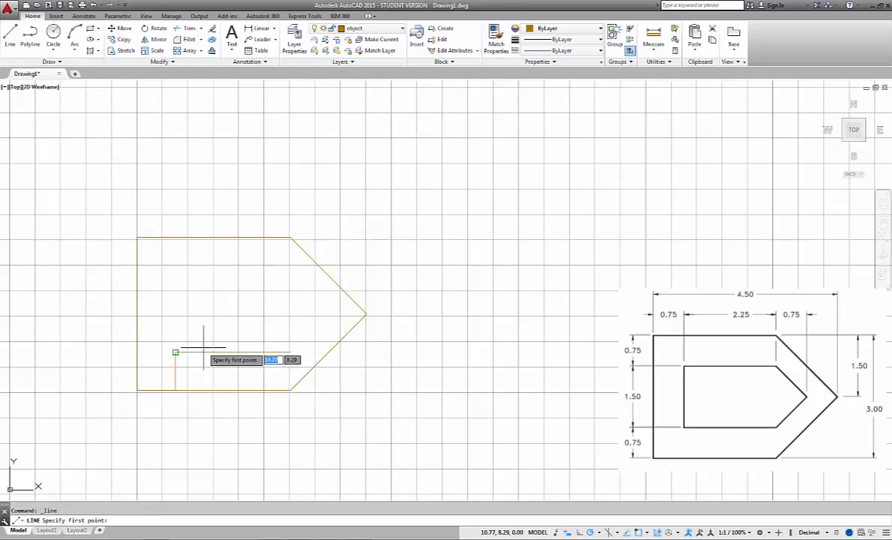
{"action": "left_click", "coordinate": [176, 352]}
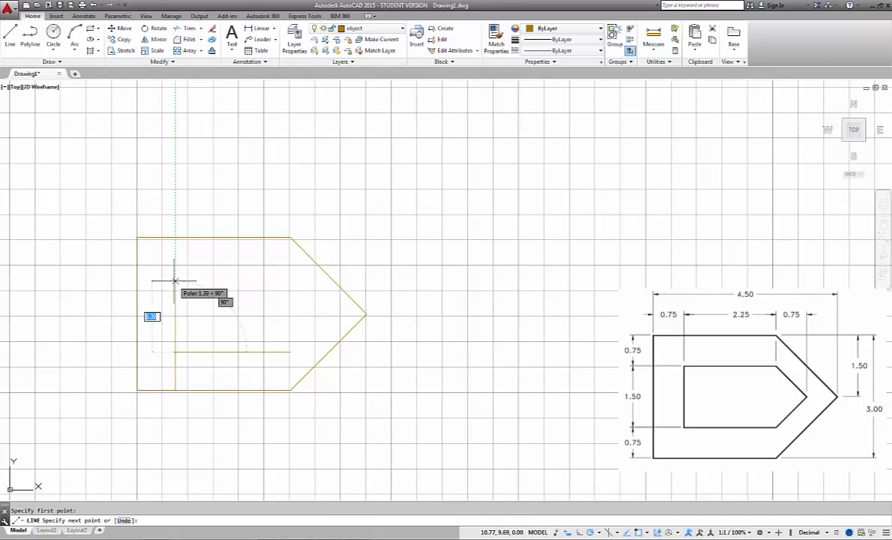
{"action": "type", "text": "1.50"}
{"action": "key", "text": "Return"}
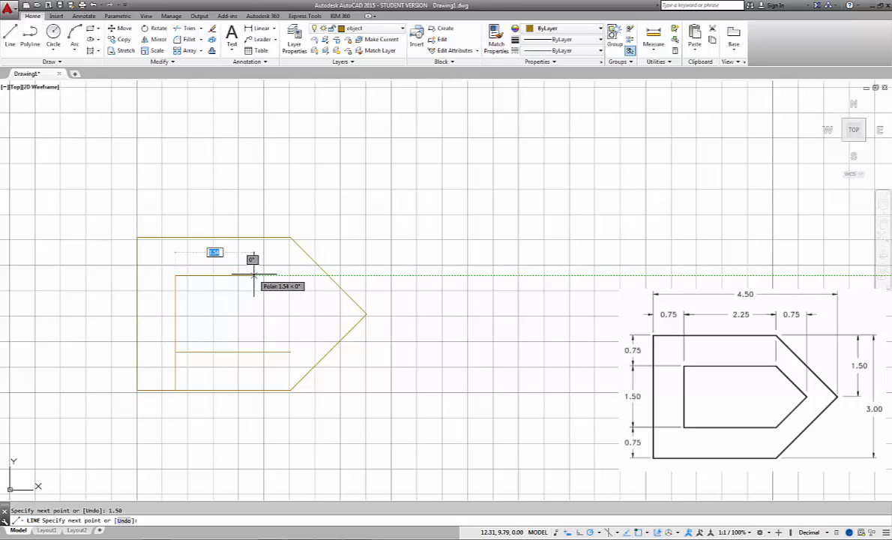
{"action": "type", "text": "2.25"}
{"action": "key", "text": "Return"}
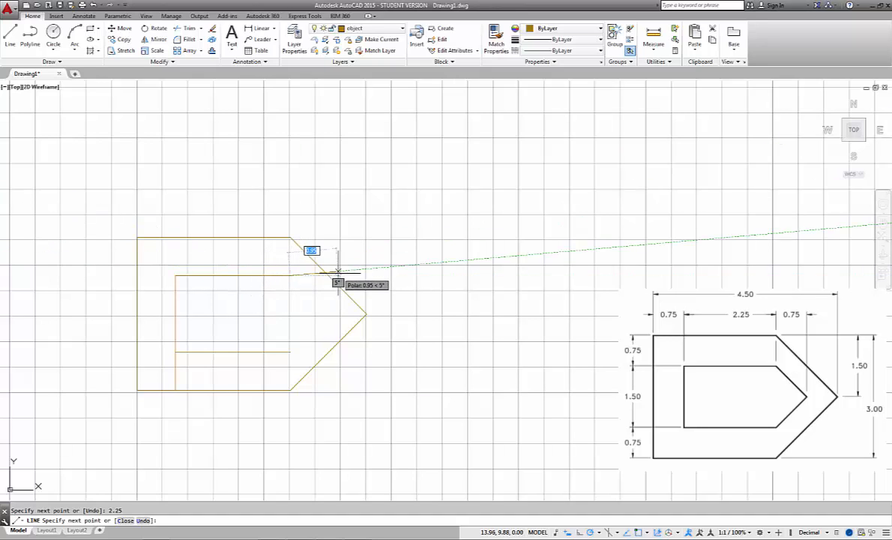
Step: Try continuing the inner top edge with a 0.75 segment at a slight upward angle, and undo that segment
{"action": "type", "text": ".75"}
{"action": "key", "text": "Return"}
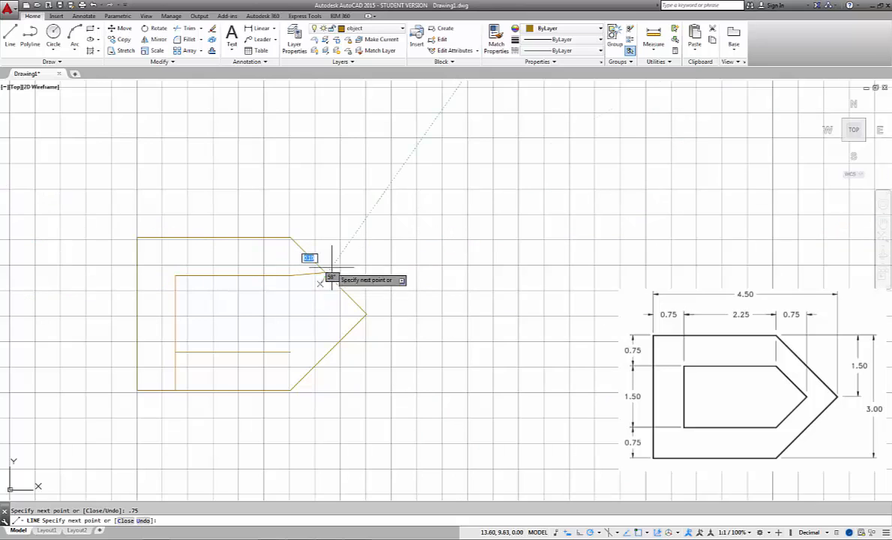
{"action": "right_click", "coordinate": [374, 264]}
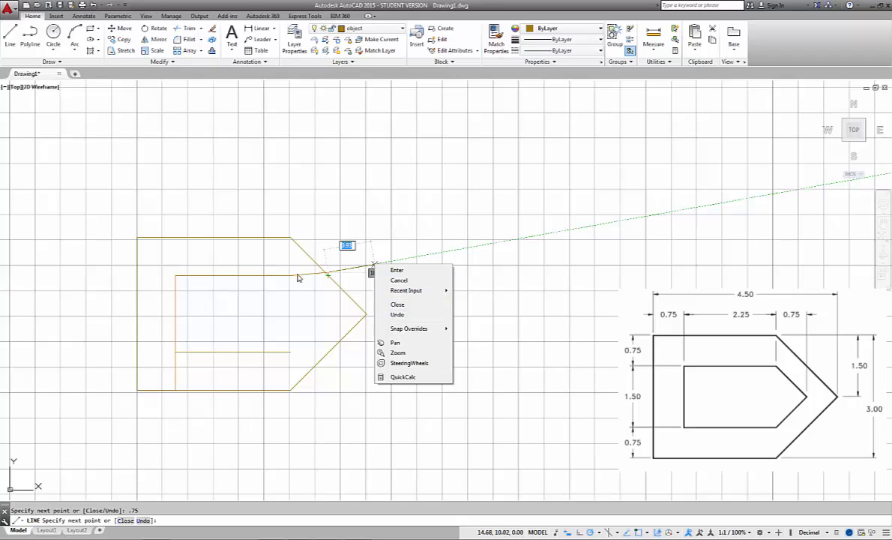
{"action": "left_click", "coordinate": [402, 316]}
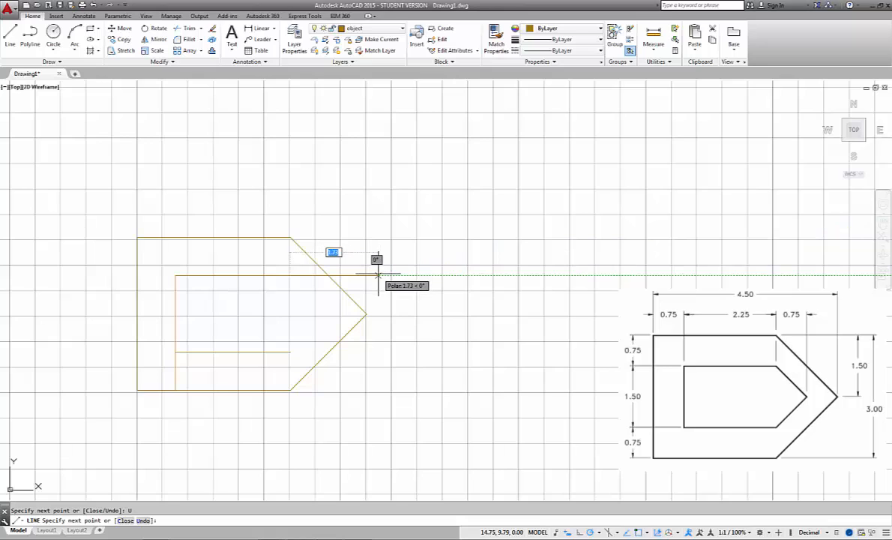
Step: Draw 0.75 helper segments right and downward from the inner top edge, and connect diagonally back to the 2.25 top edge's right endpoint
{"action": "type", "text": ".75"}
{"action": "key", "text": "Return"}
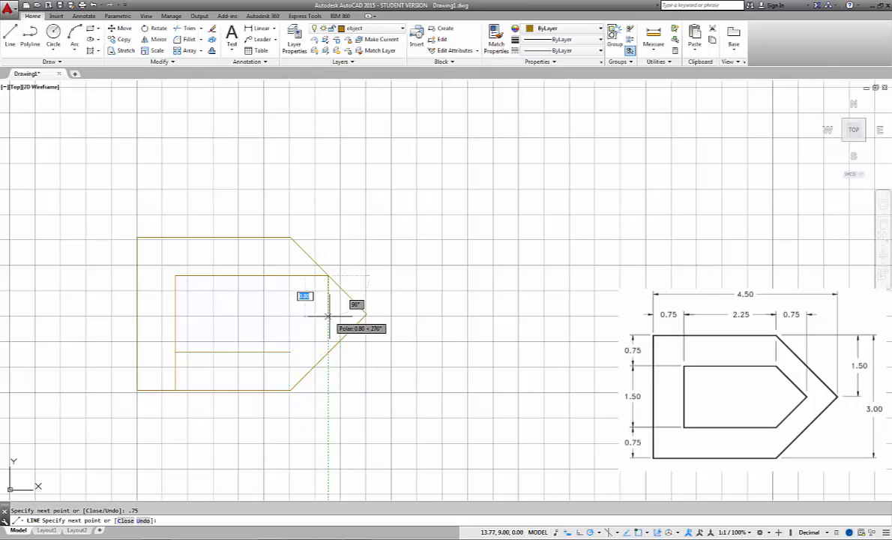
{"action": "type", "text": ".75"}
{"action": "key", "text": "Return"}
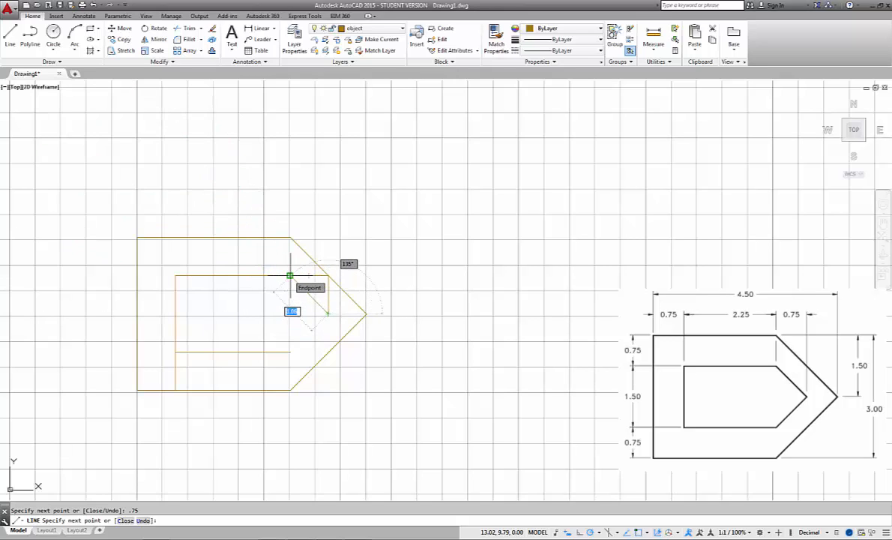
{"action": "left_click", "coordinate": [290, 276]}
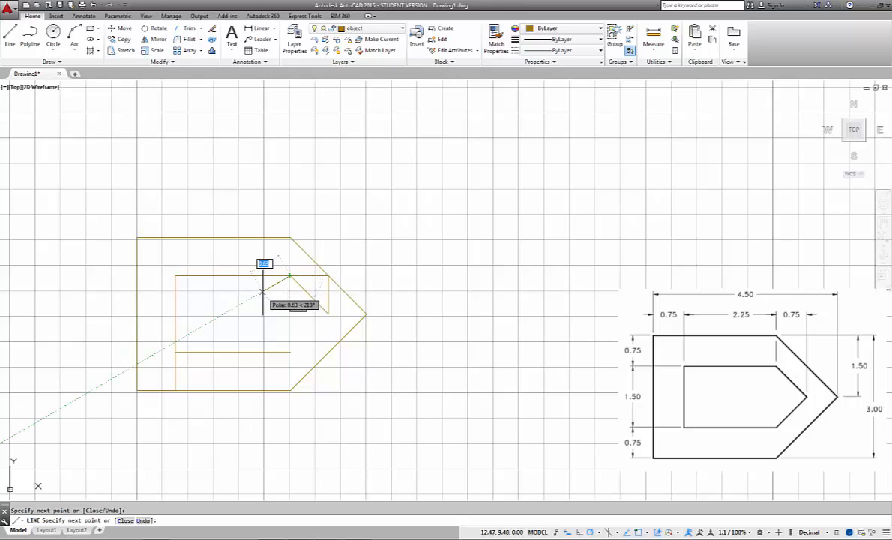
Step: Draw a line from the inner bottom edge's right endpoint to the inner tip, closing the inner outline, and end the Line command
{"action": "right_click", "coordinate": [262, 291]}
{"action": "left_click", "coordinate": [287, 310]}
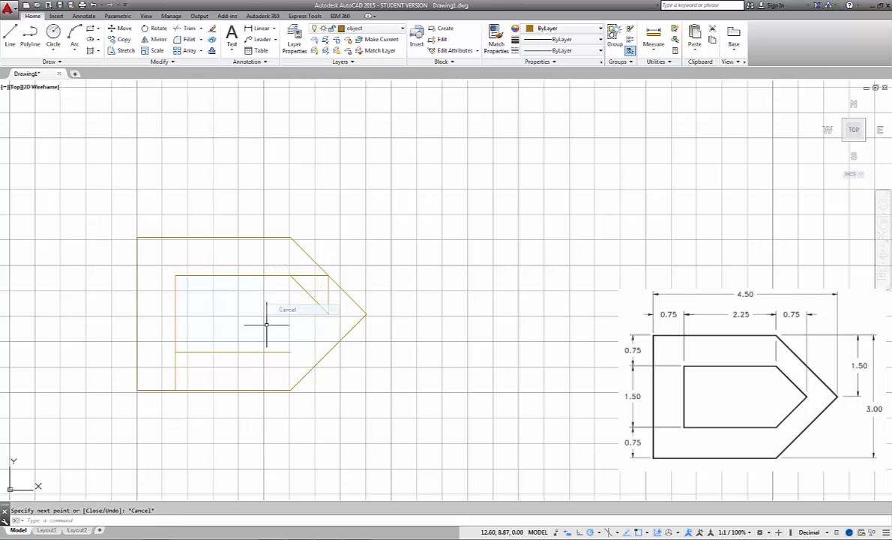
{"action": "left_click", "coordinate": [10, 39]}
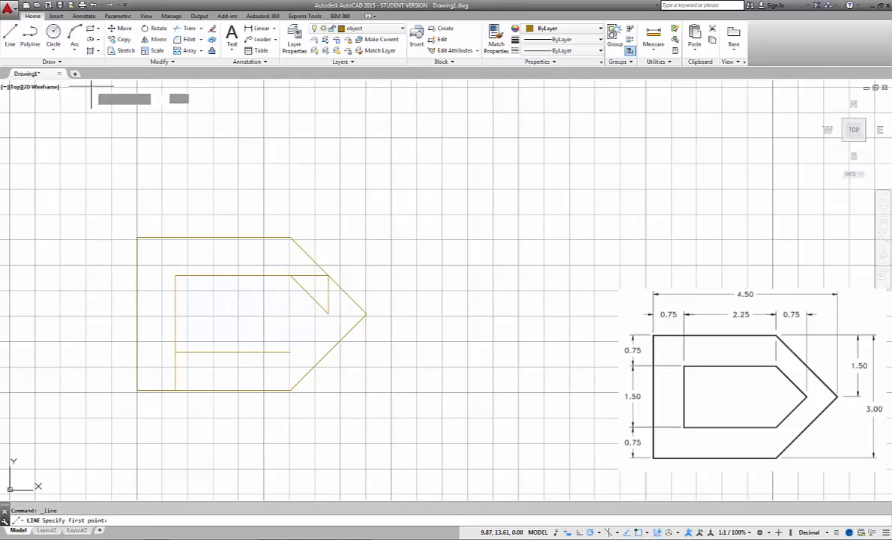
{"action": "left_click", "coordinate": [290, 352]}
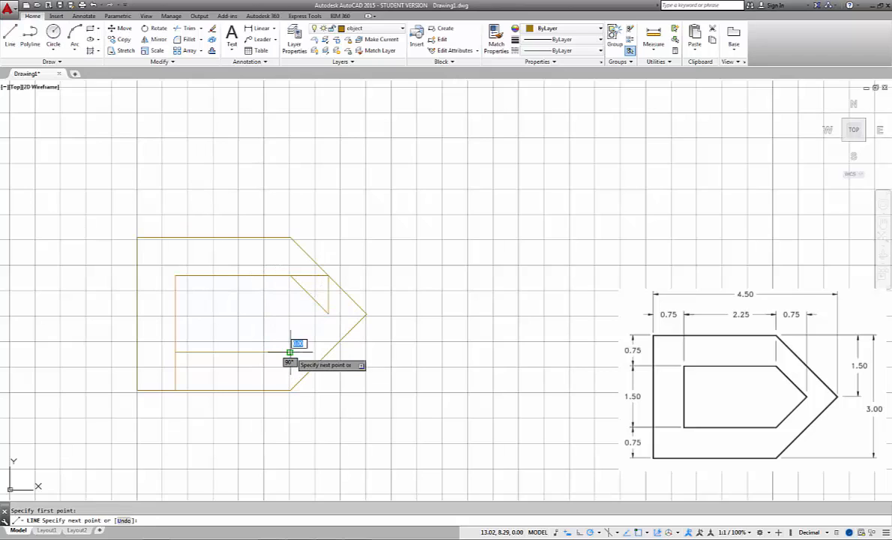
{"action": "left_click", "coordinate": [328, 314]}
{"action": "right_click", "coordinate": [246, 351]}
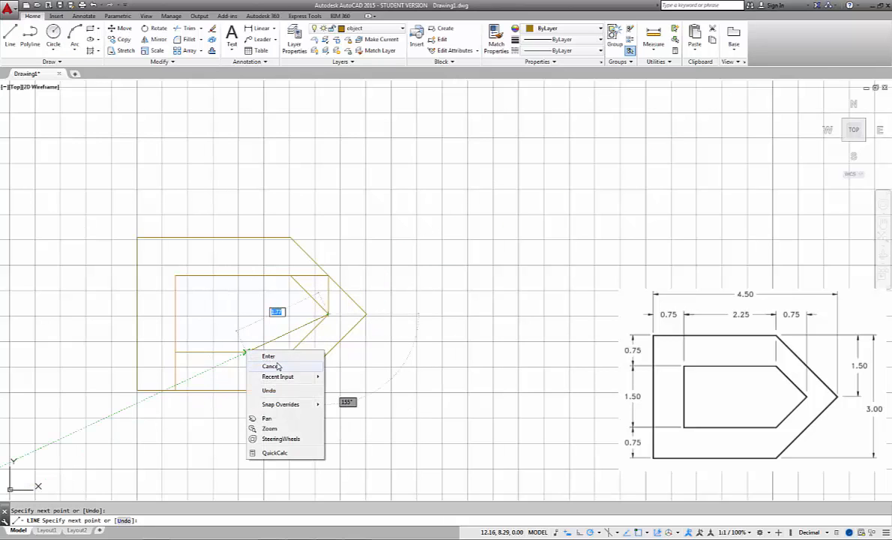
{"action": "left_click", "coordinate": [266, 352]}
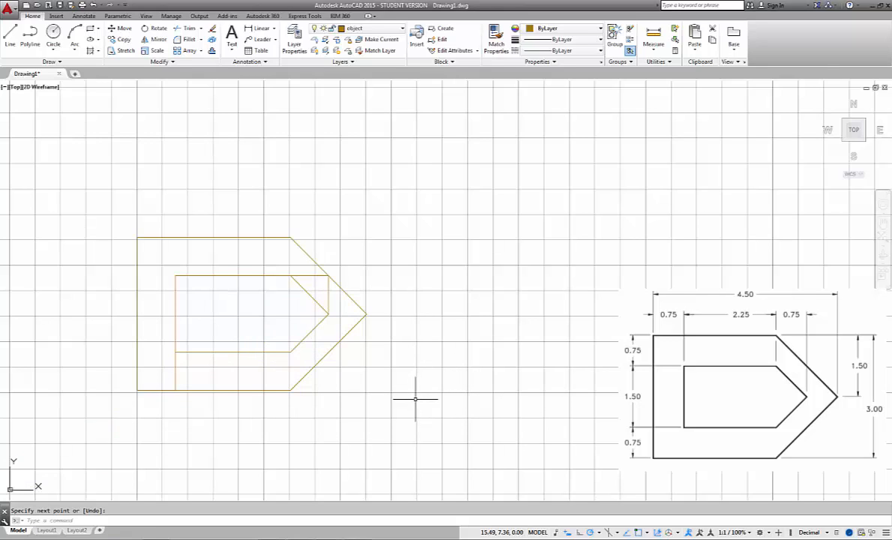
Step: Erase the two helper segments at the inner shape's upper-right corner and the two at the outer shape's lower-left corner
{"action": "left_click", "coordinate": [328, 294]}
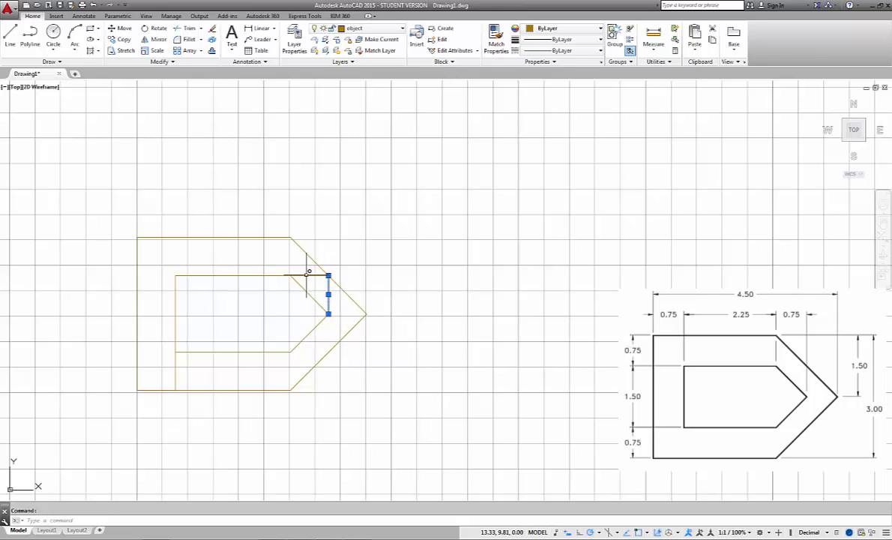
{"action": "left_click", "coordinate": [308, 274]}
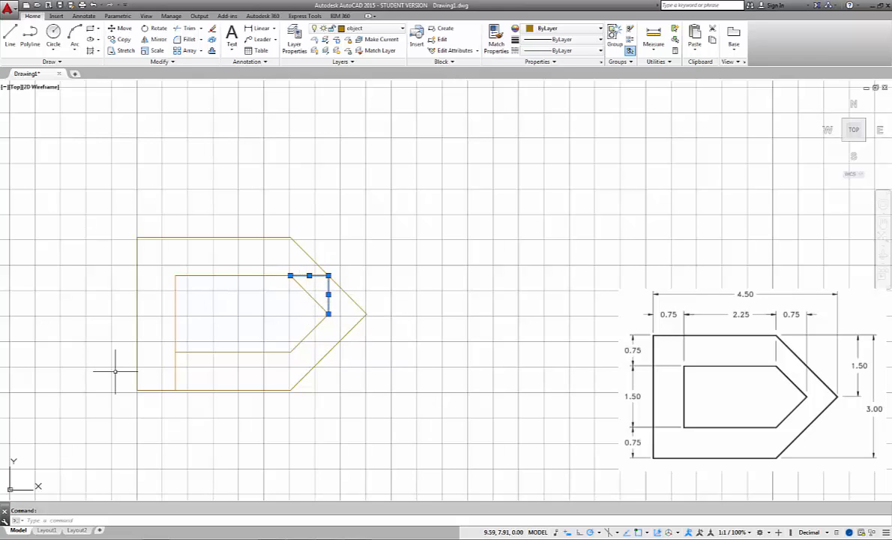
{"action": "key", "text": "Delete"}
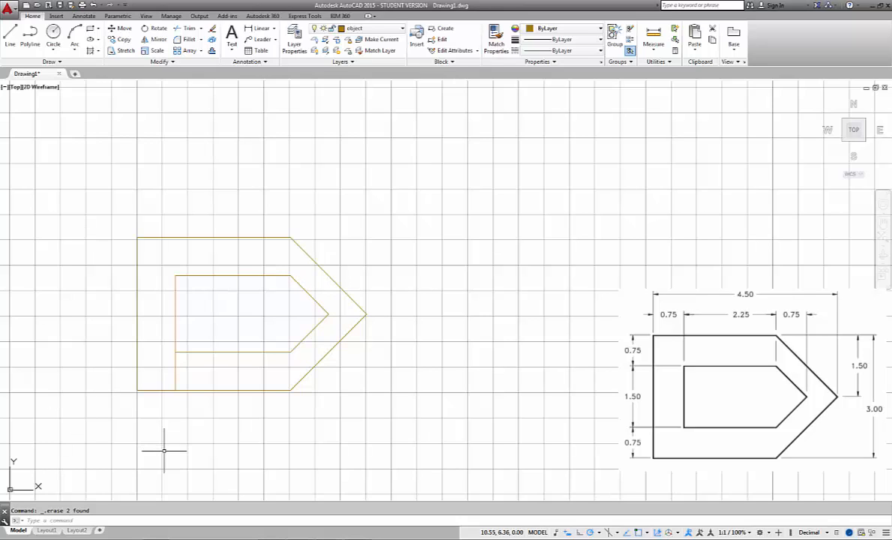
{"action": "left_click", "coordinate": [176, 370]}
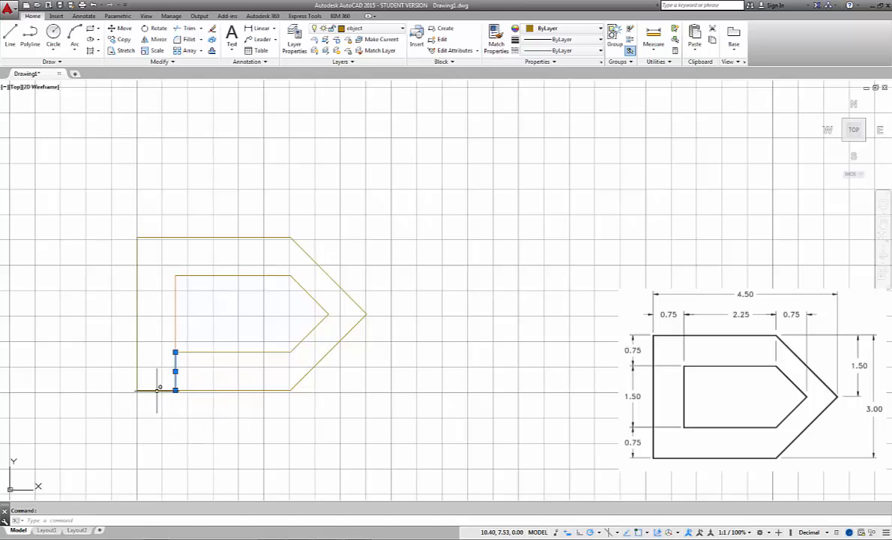
{"action": "left_click", "coordinate": [156, 390]}
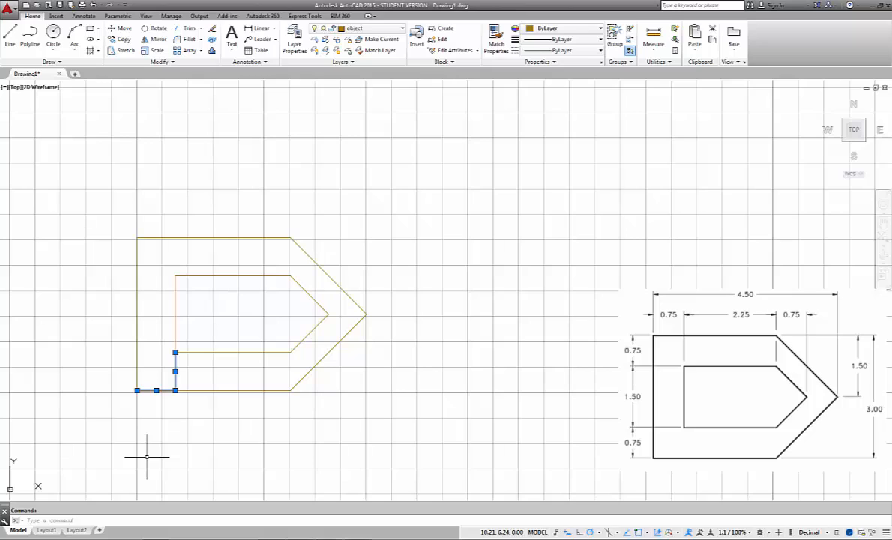
{"action": "key", "text": "Delete"}
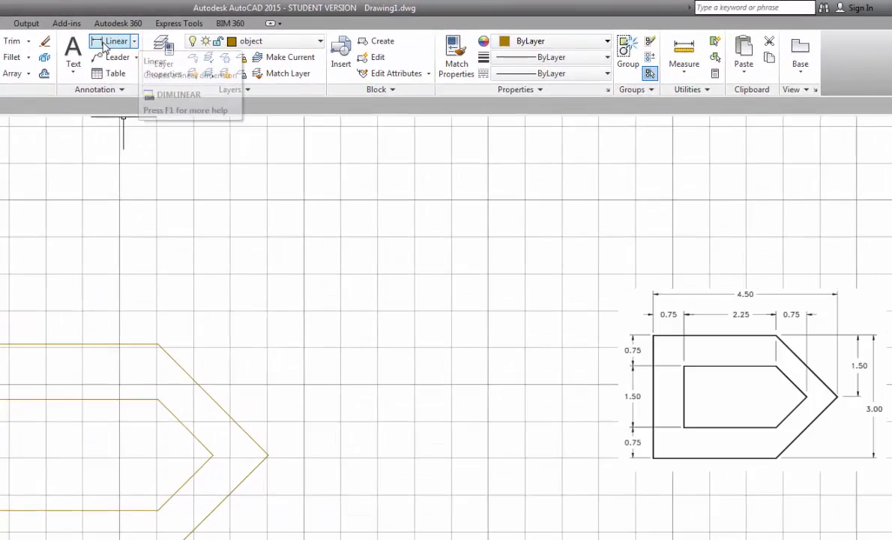
Step: Add a linear dimension for the outer shape's full left side, placed to the left of the part
{"action": "left_click", "coordinate": [64, 45]}
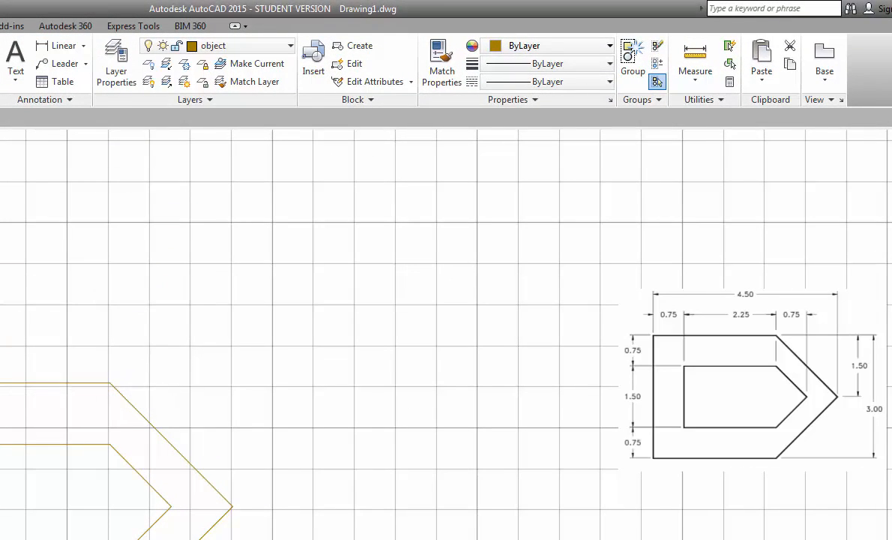
{"action": "left_click", "coordinate": [164, 52]}
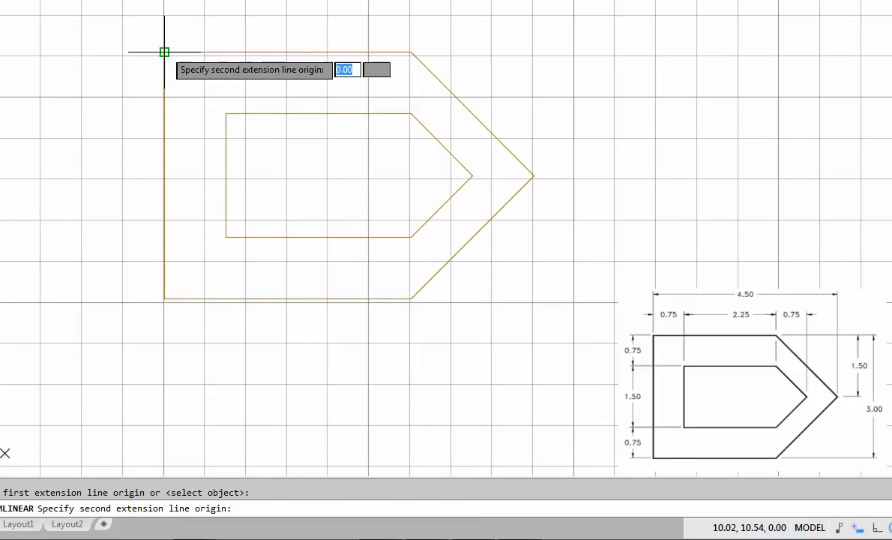
{"action": "left_click", "coordinate": [164, 300]}
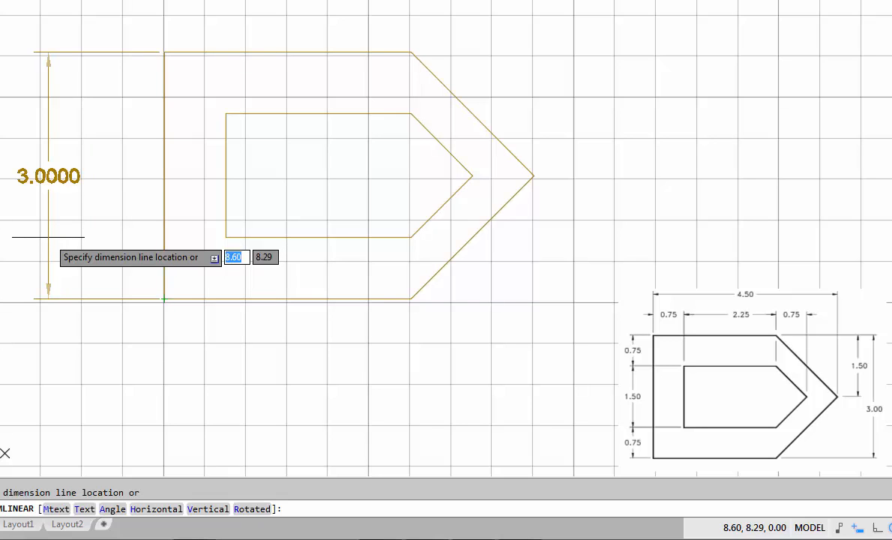
{"action": "left_click", "coordinate": [48, 236]}
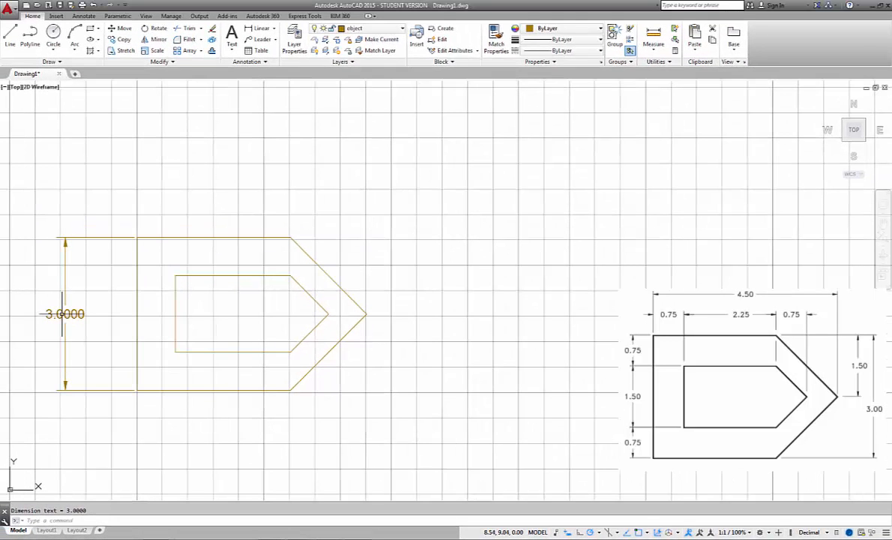
Step: Move the outer left side's vertical dimension to the dimension layer and deselect it
{"action": "left_click", "coordinate": [62, 313]}
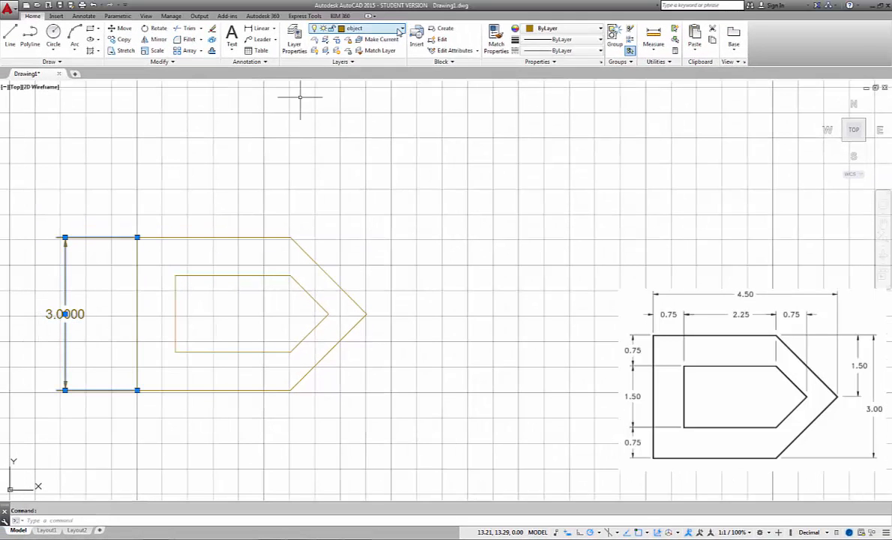
{"action": "left_click", "coordinate": [371, 28]}
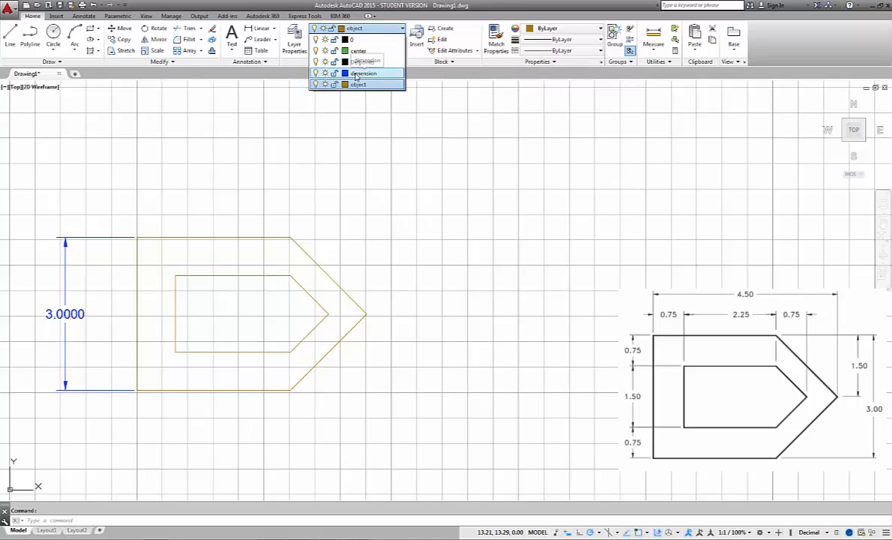
{"action": "left_click", "coordinate": [356, 74]}
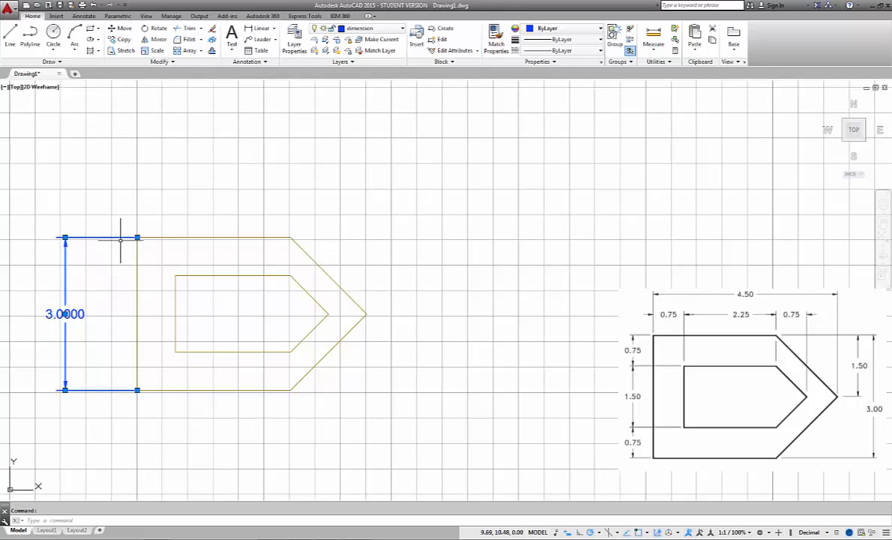
{"action": "key", "text": "Escape"}
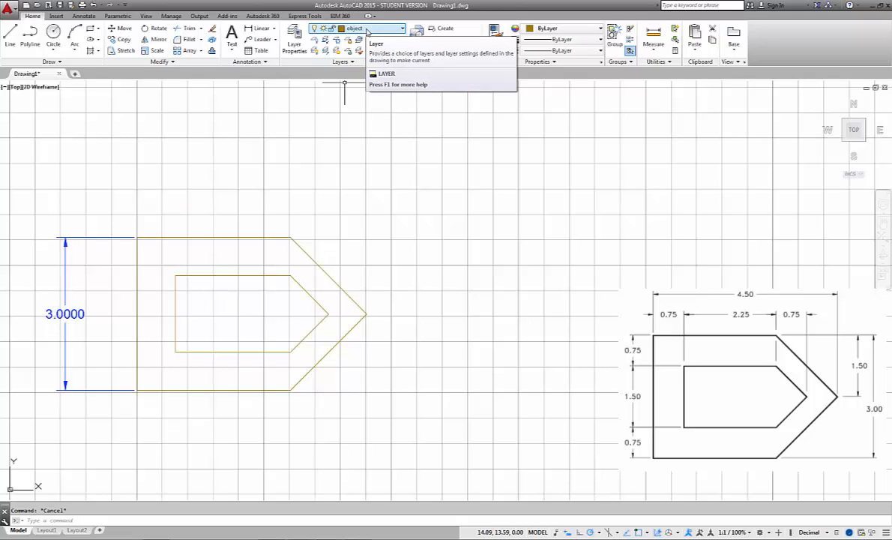
Step: Make dimension the current layer and dimension the horizontal offset between the outer and inner upper-left corners, placed above the part
{"action": "left_click", "coordinate": [368, 30]}
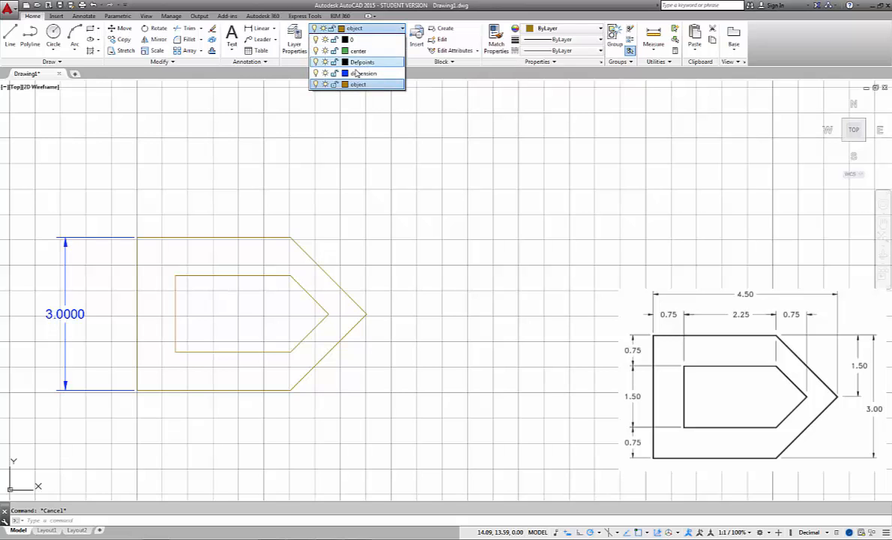
{"action": "left_click", "coordinate": [341, 64]}
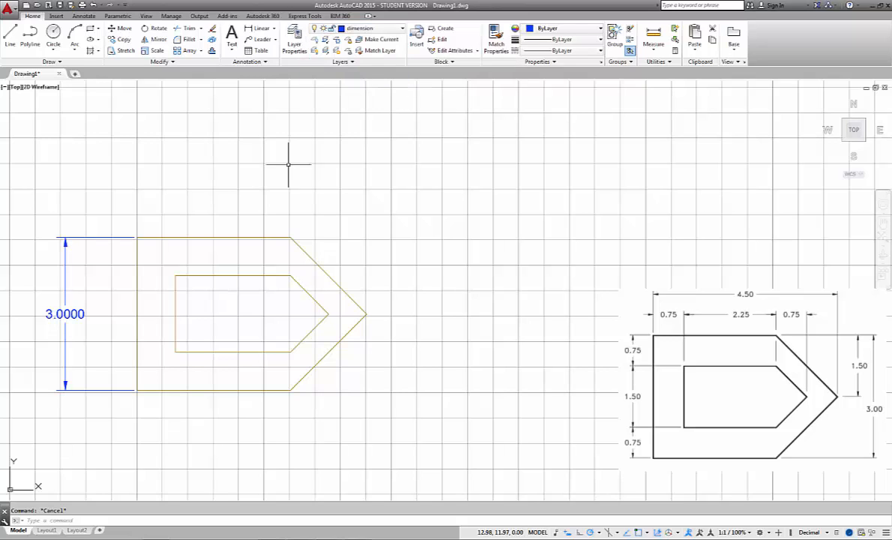
{"action": "left_click", "coordinate": [261, 29]}
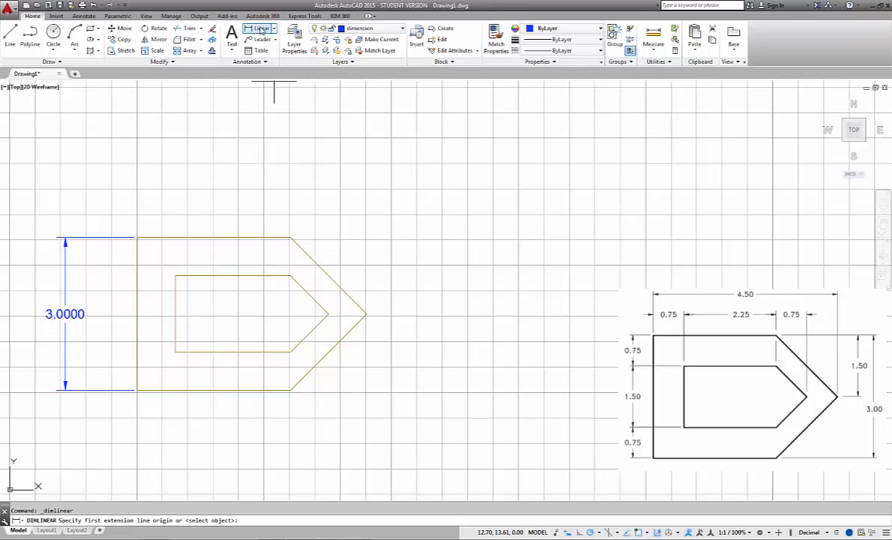
{"action": "left_click", "coordinate": [137, 237]}
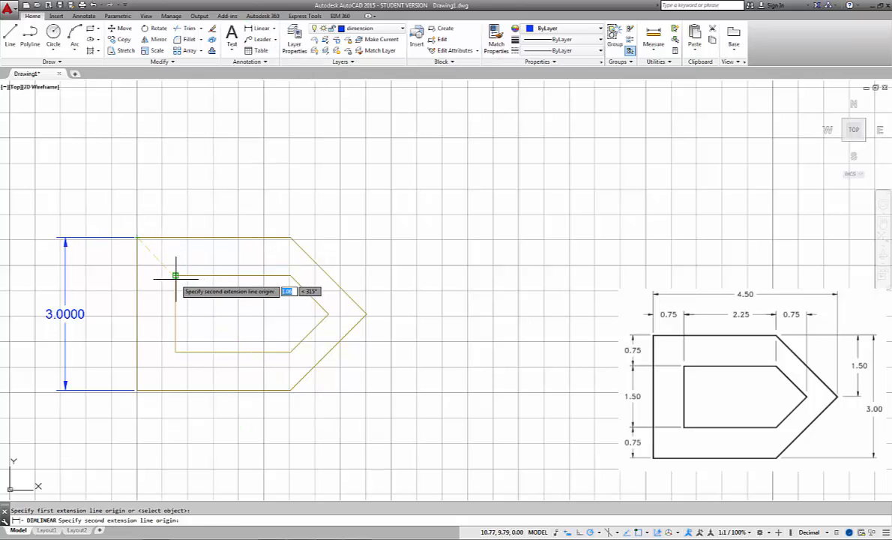
{"action": "left_click", "coordinate": [176, 276]}
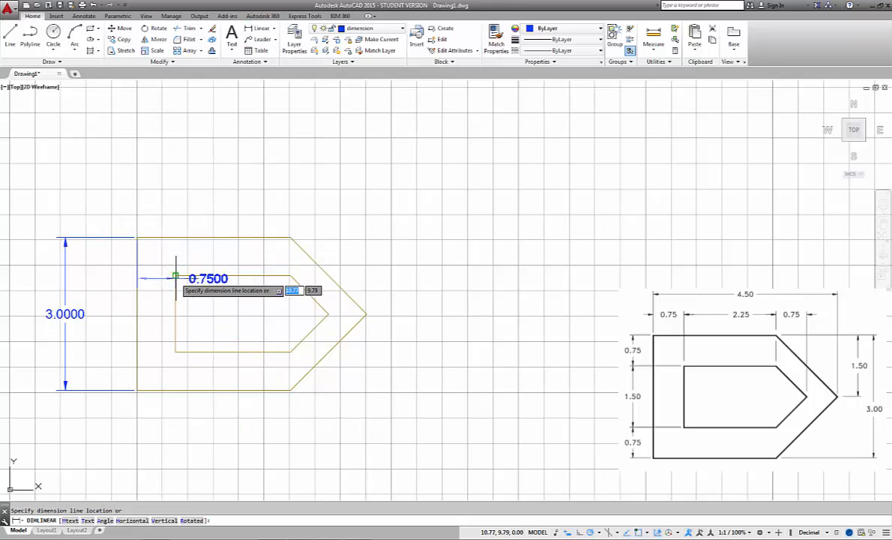
{"action": "left_click", "coordinate": [155, 198]}
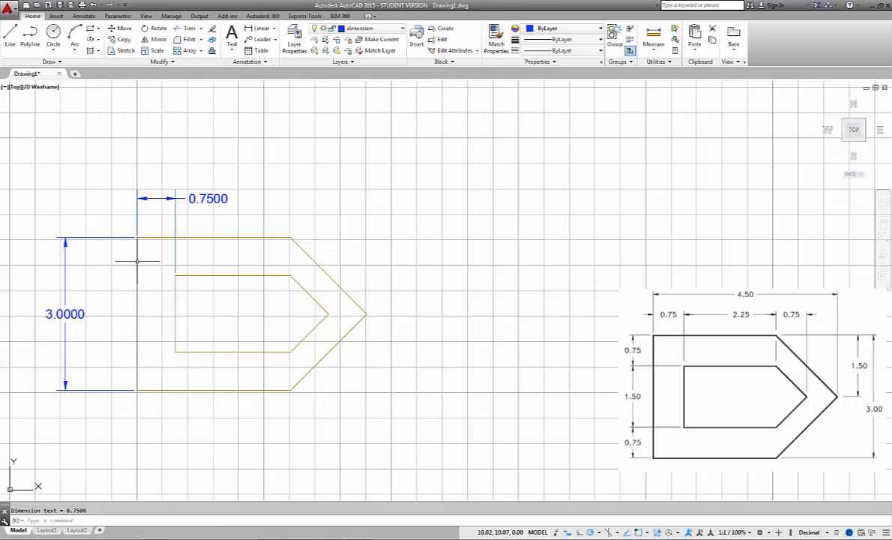
Step: Add a linear dimension for the inner shape's bottom edge, placed below the part
{"action": "left_click", "coordinate": [264, 29]}
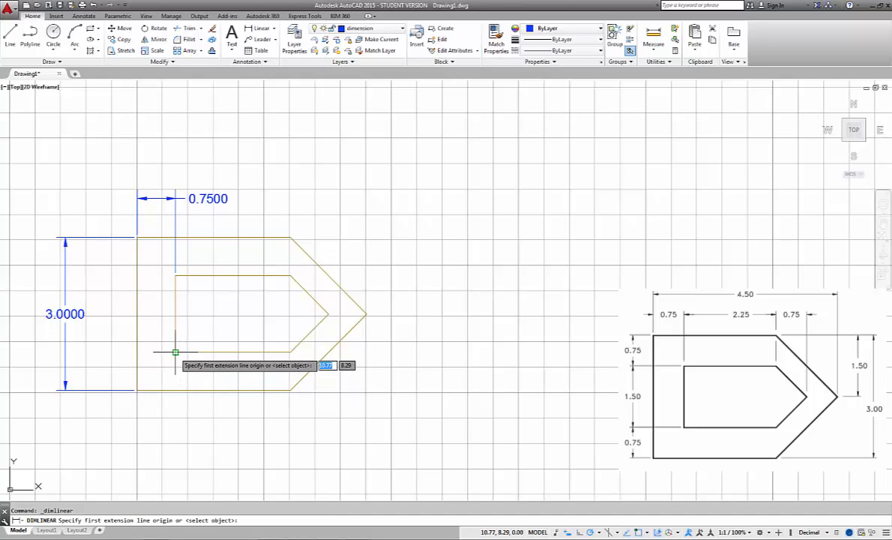
{"action": "left_click", "coordinate": [176, 352]}
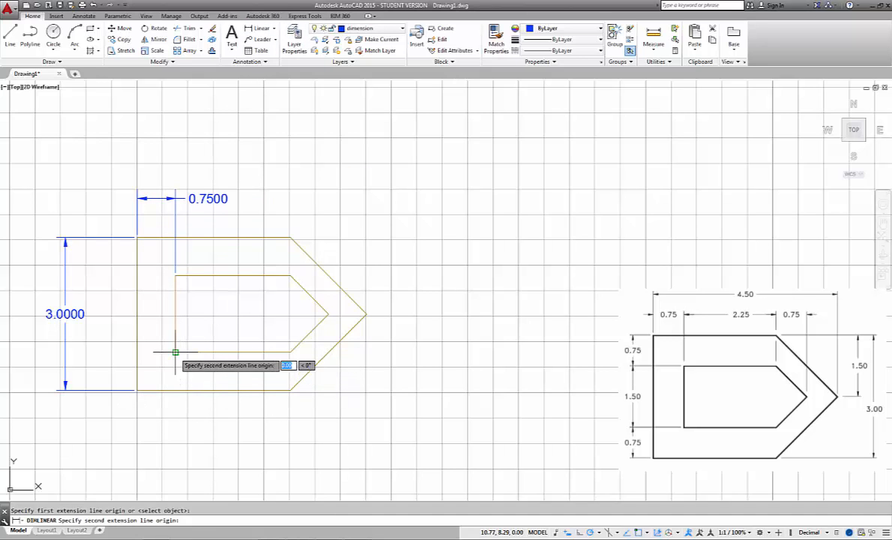
{"action": "left_click", "coordinate": [289, 352]}
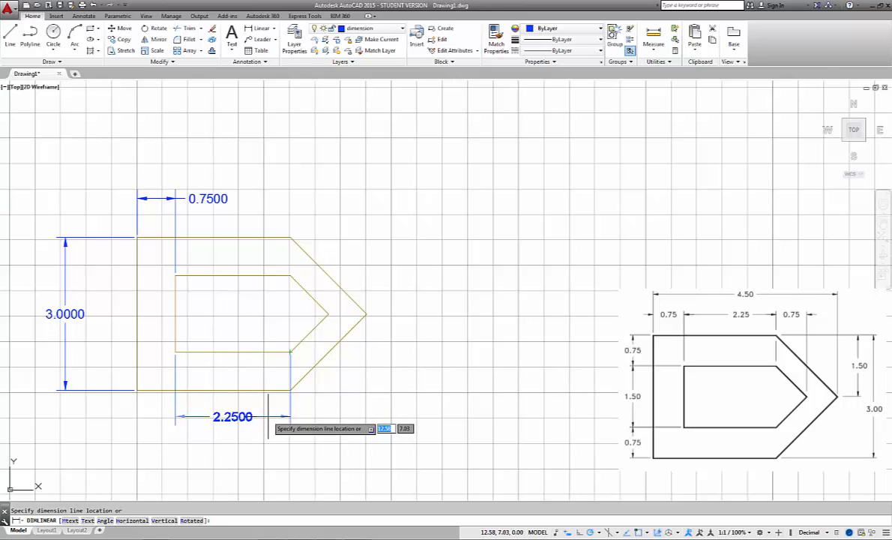
{"action": "left_click", "coordinate": [264, 414]}
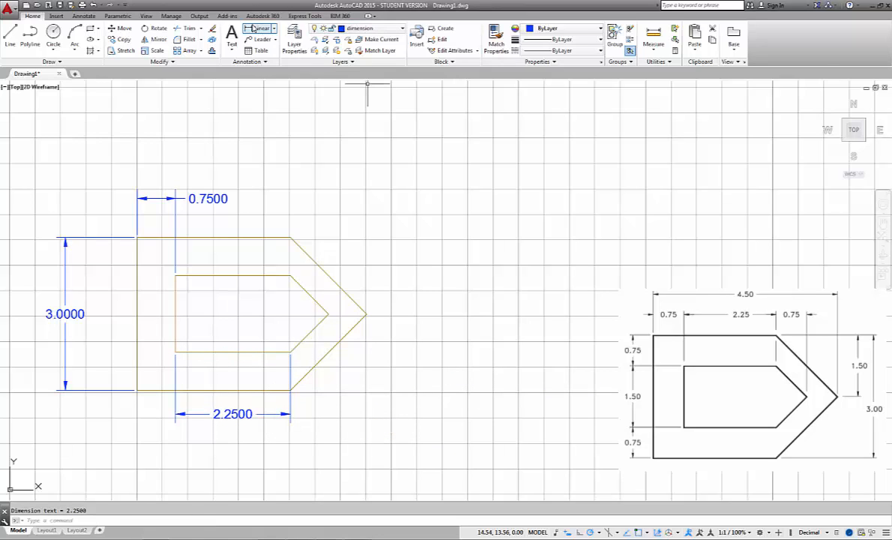
Step: Dimension the part's overall length from the outer upper-left corner to the outer tip, placed above the existing horizontal offset dimension
{"action": "left_click", "coordinate": [254, 28]}
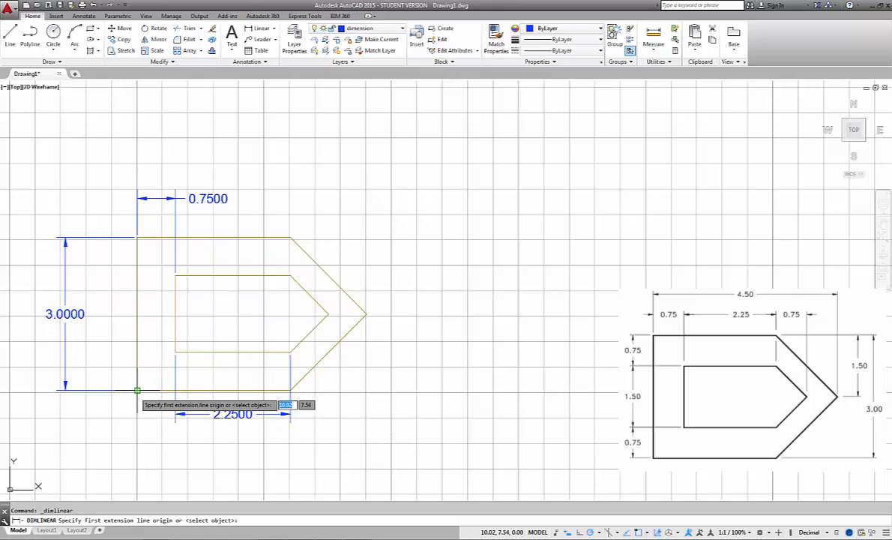
{"action": "left_click", "coordinate": [137, 237]}
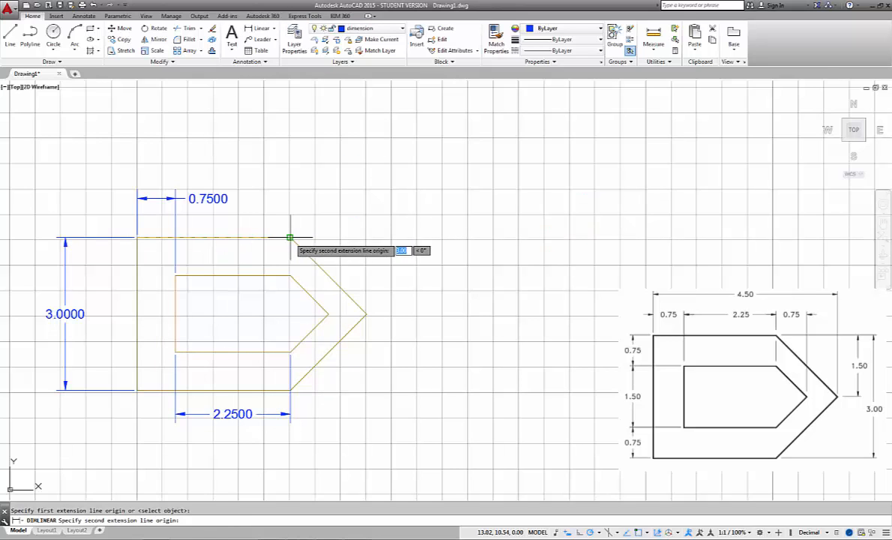
{"action": "left_click", "coordinate": [366, 313]}
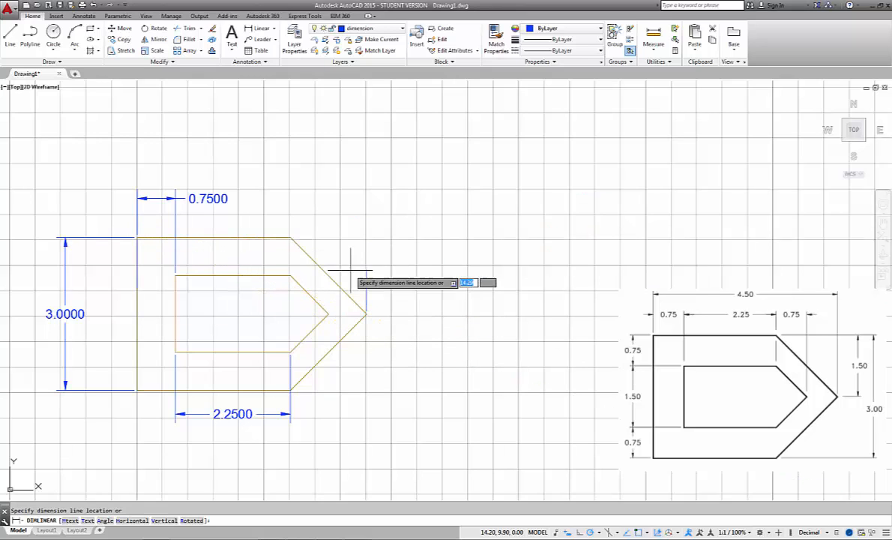
{"action": "left_click", "coordinate": [275, 137]}
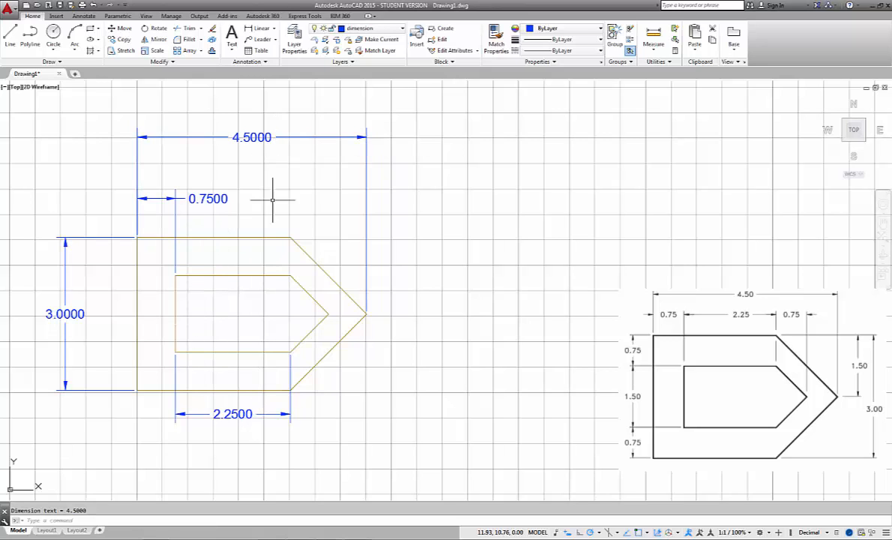
{"action": "left_click", "coordinate": [259, 27]}
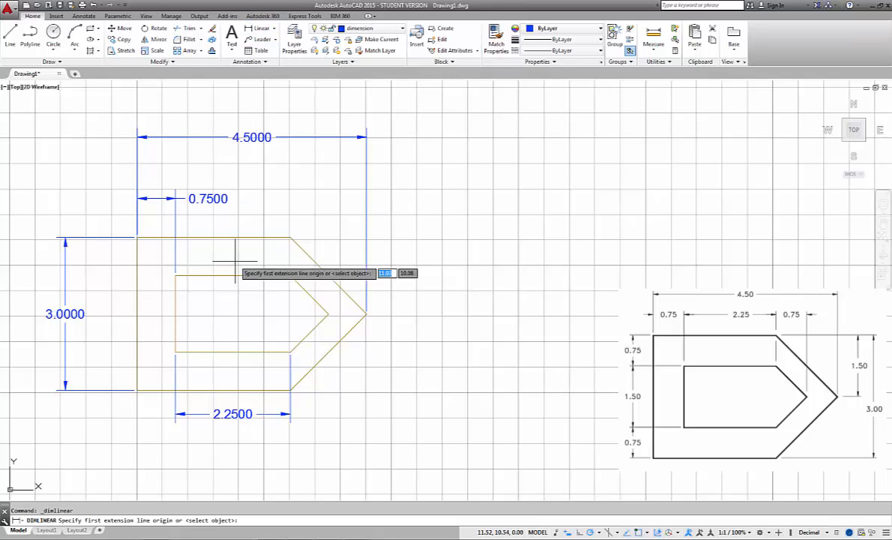
{"action": "left_click", "coordinate": [175, 275]}
{"action": "left_click", "coordinate": [138, 238]}
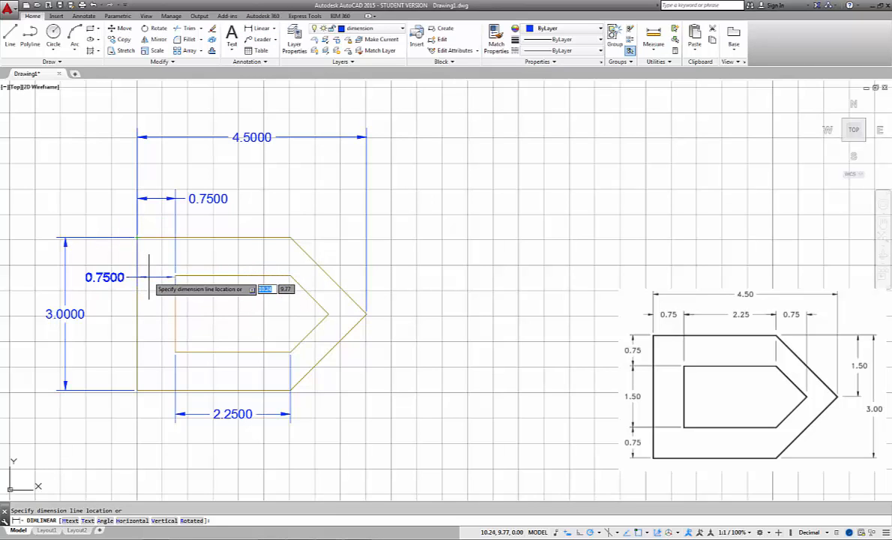
{"action": "key", "text": "Escape"}
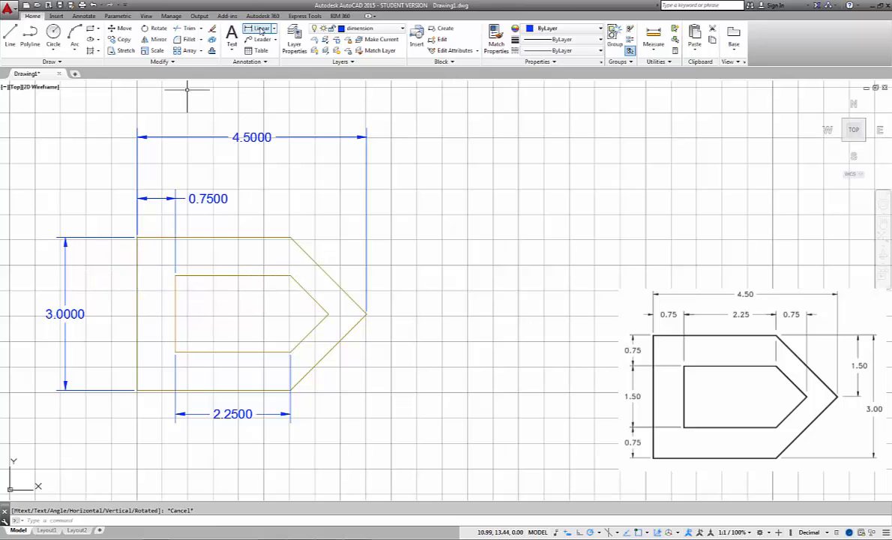
Step: Add a vertical linear dimension between the inner and outer lower-left corners, placed just left of the part
{"action": "left_click", "coordinate": [261, 30]}
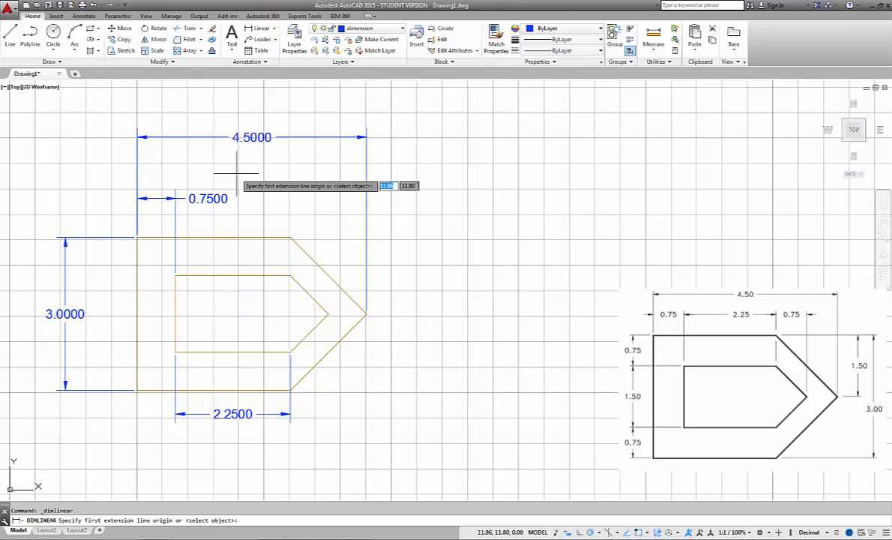
{"action": "left_click", "coordinate": [175, 350]}
{"action": "left_click", "coordinate": [137, 389]}
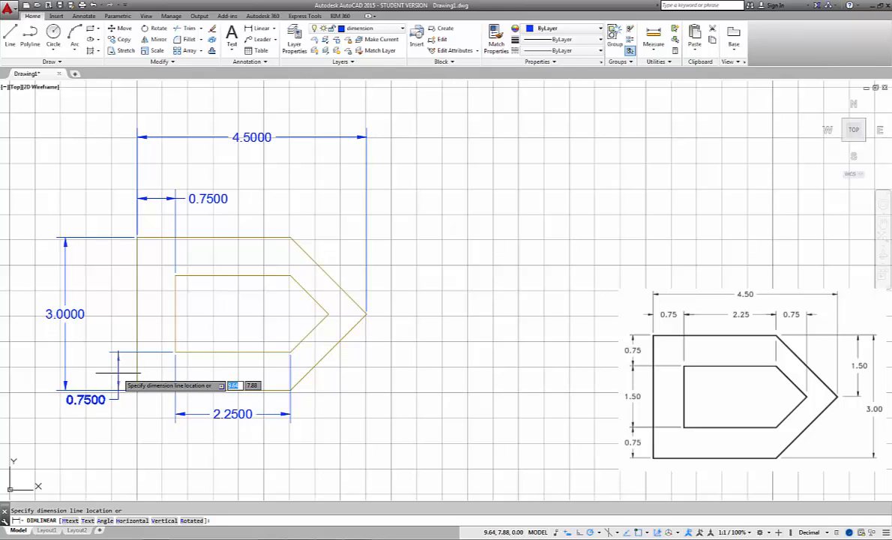
{"action": "left_click", "coordinate": [117, 372]}
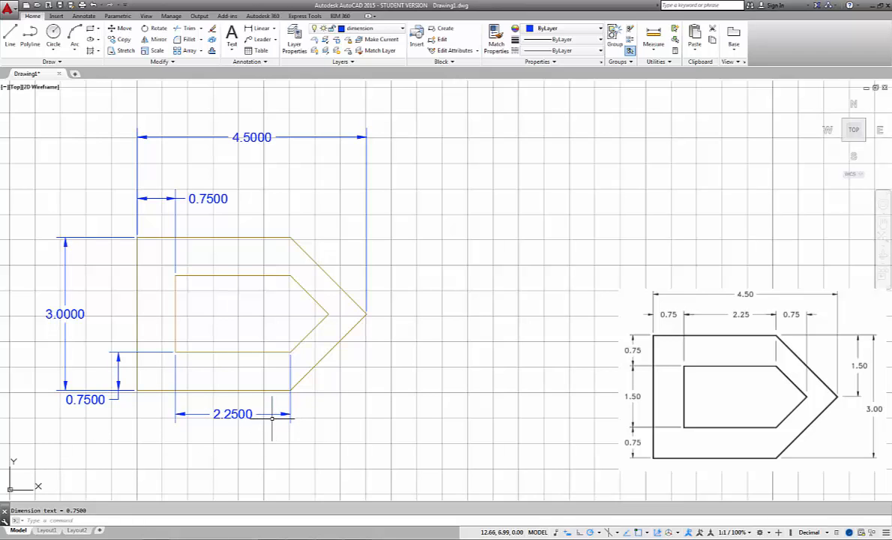
Step: Add a vertical linear dimension from the outer shape's upper-right corner to its tip, placed right of the part
{"action": "left_click", "coordinate": [257, 28]}
{"action": "left_click", "coordinate": [290, 238]}
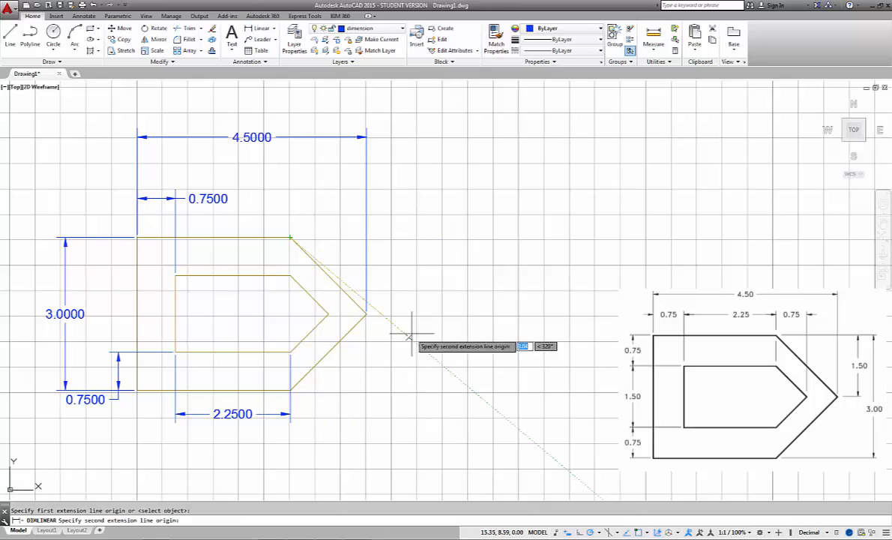
{"action": "left_click", "coordinate": [367, 314]}
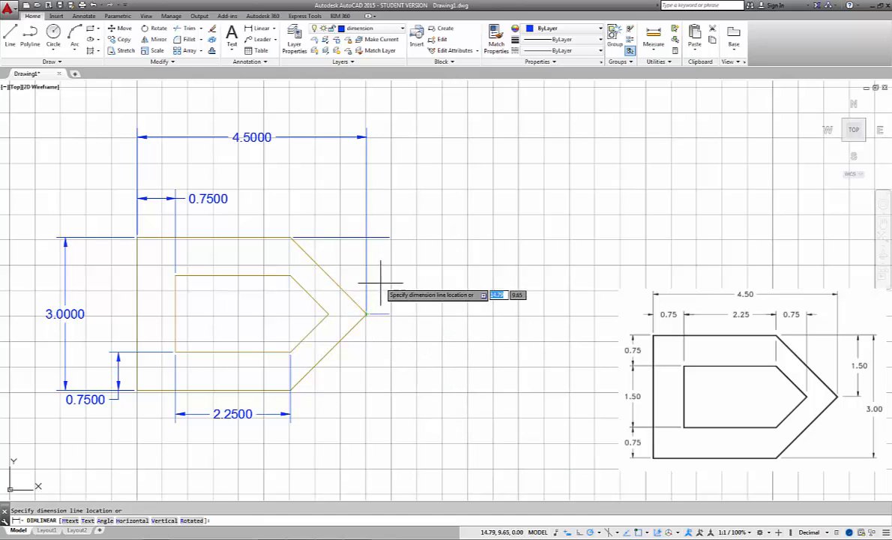
{"action": "left_click", "coordinate": [399, 276]}
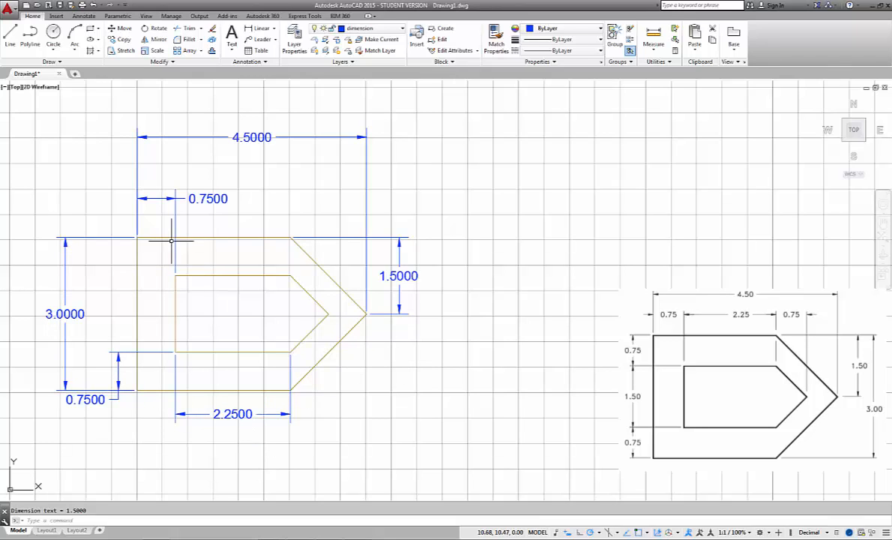
Step: Set the precision of all six dimensions to two decimal places (0.00)
{"action": "left_click", "coordinate": [249, 138]}
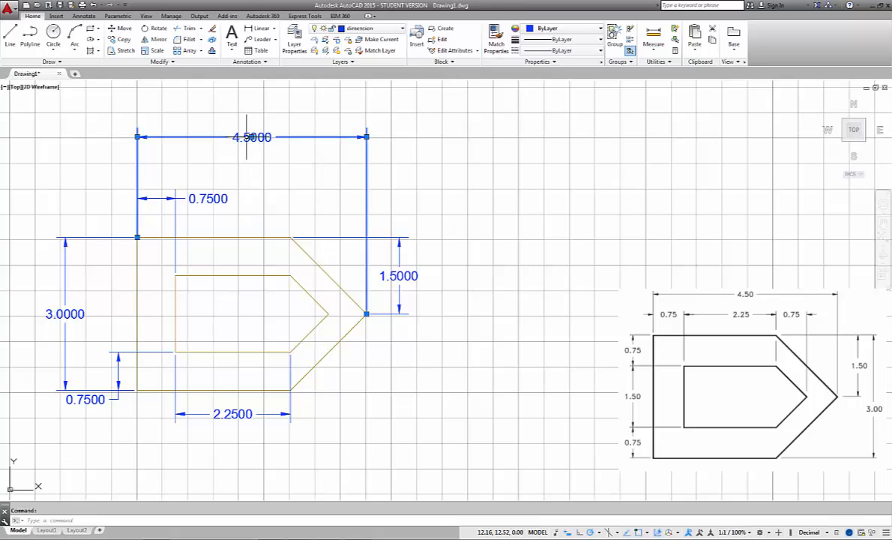
{"action": "left_click", "coordinate": [208, 198]}
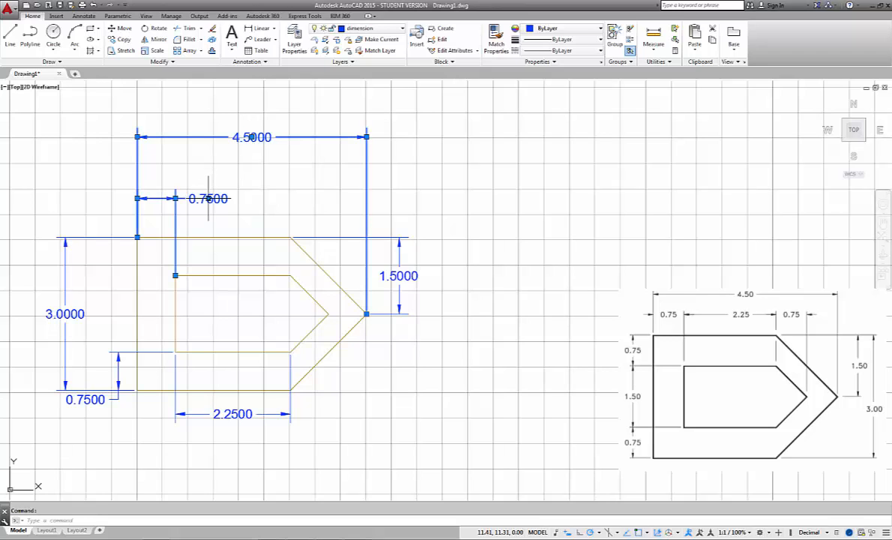
{"action": "left_click", "coordinate": [66, 314]}
{"action": "left_click", "coordinate": [81, 402]}
{"action": "left_click", "coordinate": [78, 402]}
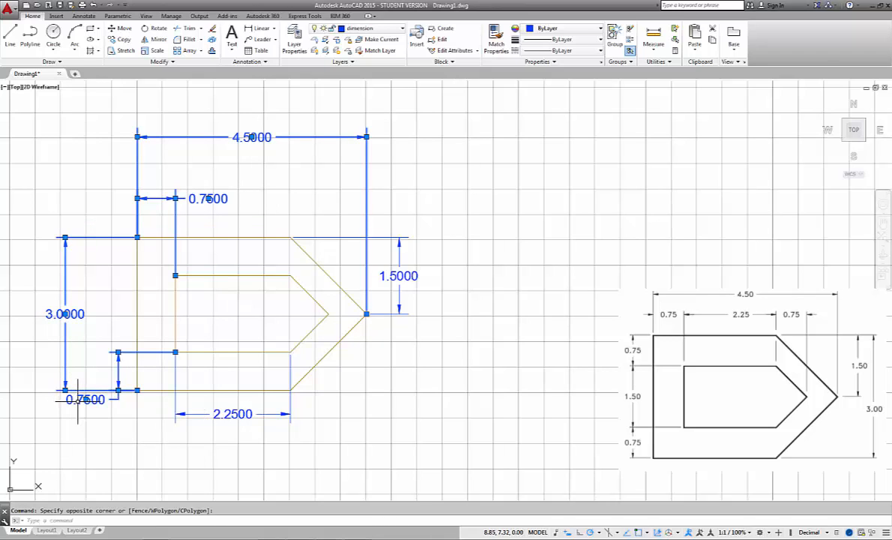
{"action": "left_click", "coordinate": [270, 379]}
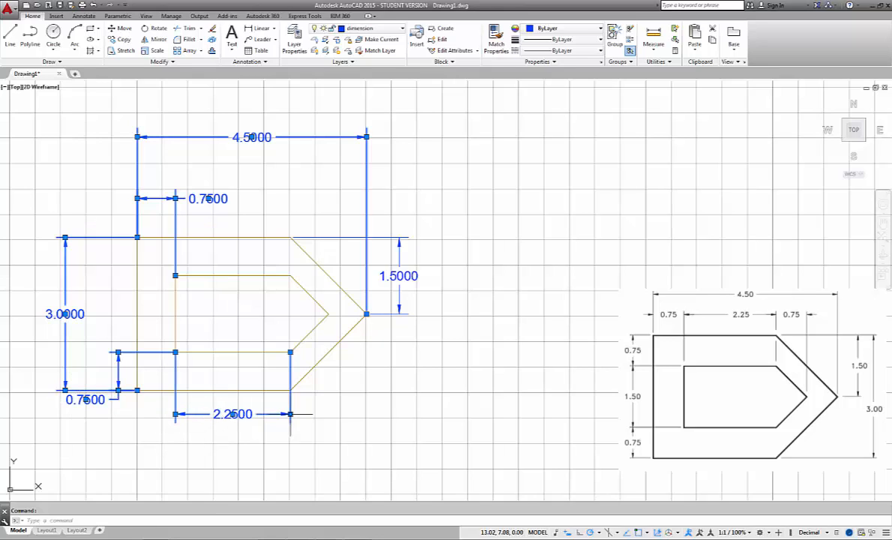
{"action": "left_click", "coordinate": [403, 273]}
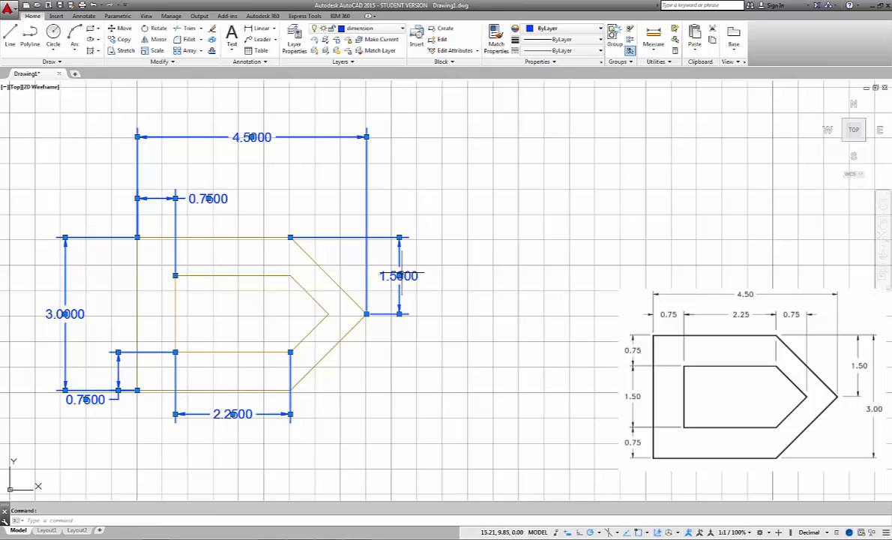
{"action": "right_click", "coordinate": [378, 234]}
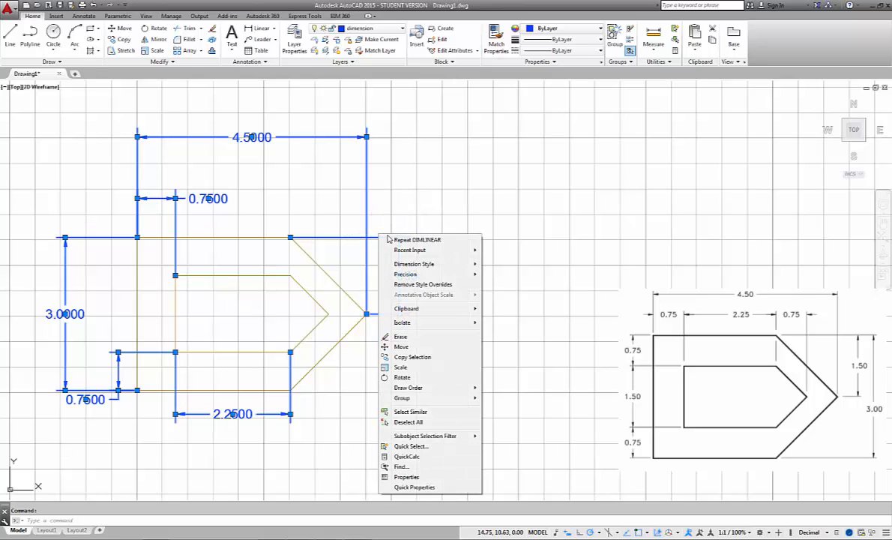
{"action": "mouse_move", "coordinate": [417, 277]}
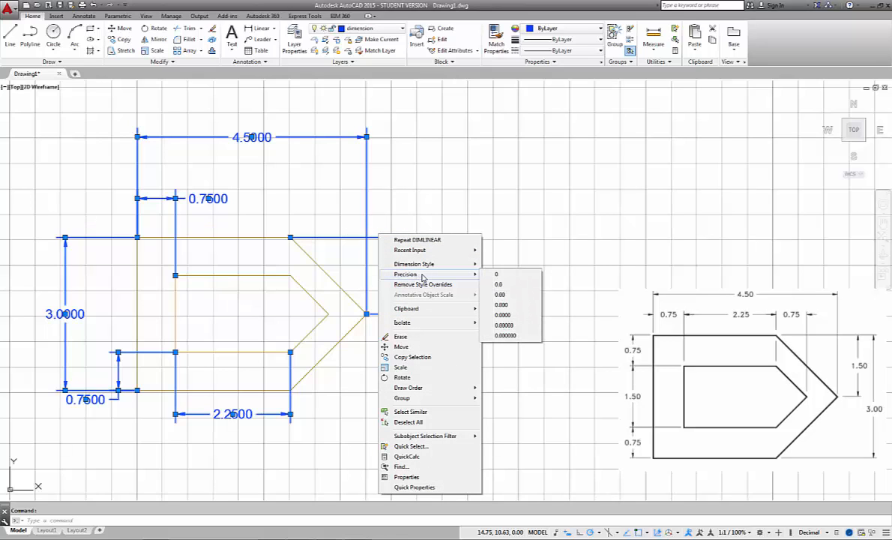
{"action": "left_click", "coordinate": [500, 295]}
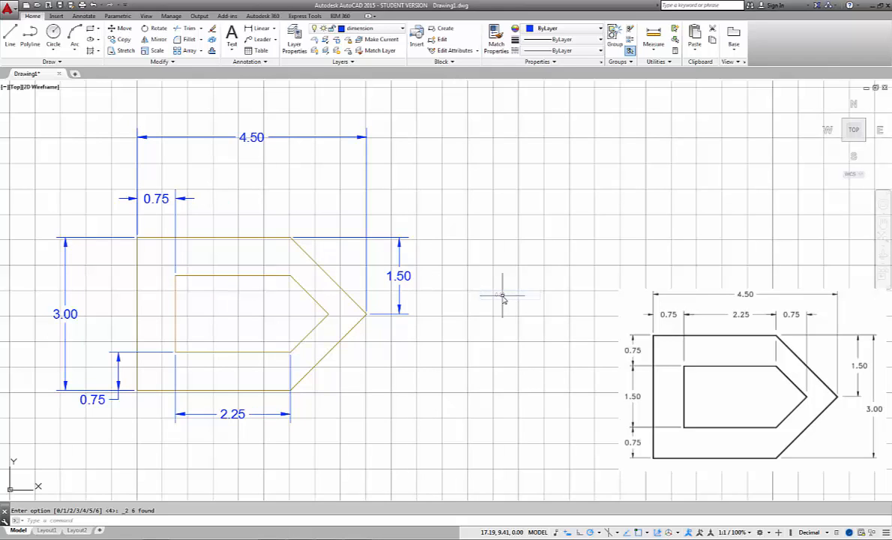
Step: Move the text of the lower-left vertical offset dimension between its extension lines and deselect the dimension
{"action": "left_click", "coordinate": [94, 399]}
{"action": "left_click", "coordinate": [94, 399]}
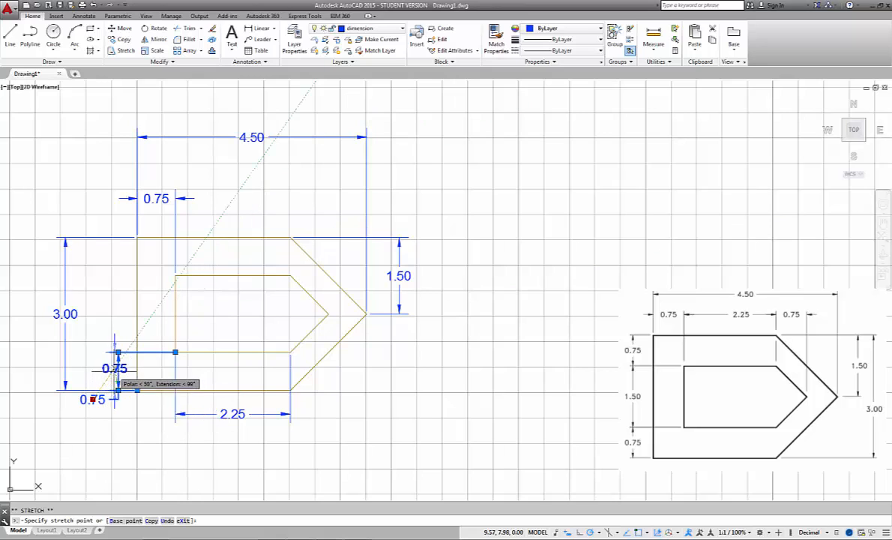
{"action": "left_click", "coordinate": [114, 351]}
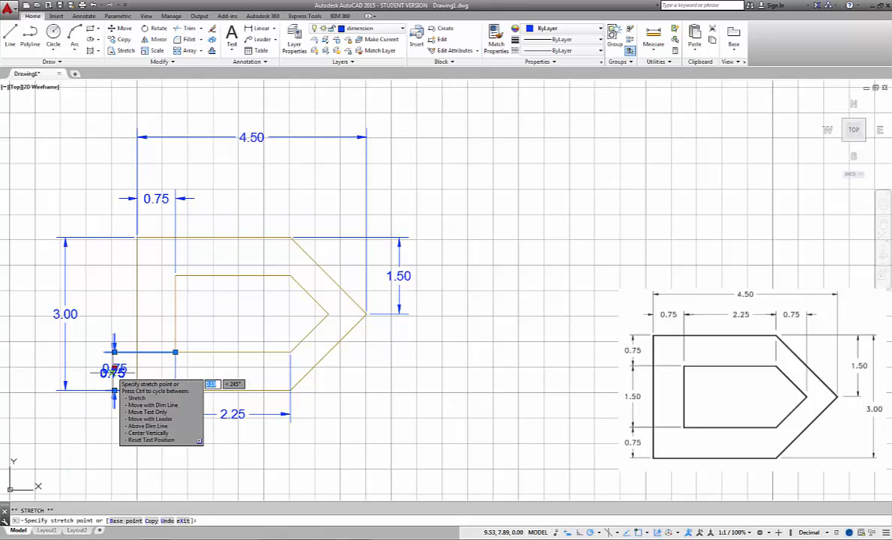
{"action": "left_click", "coordinate": [114, 367]}
{"action": "scroll", "coordinate": [114, 367], "scroll_direction": "up", "scroll_amount": 4}
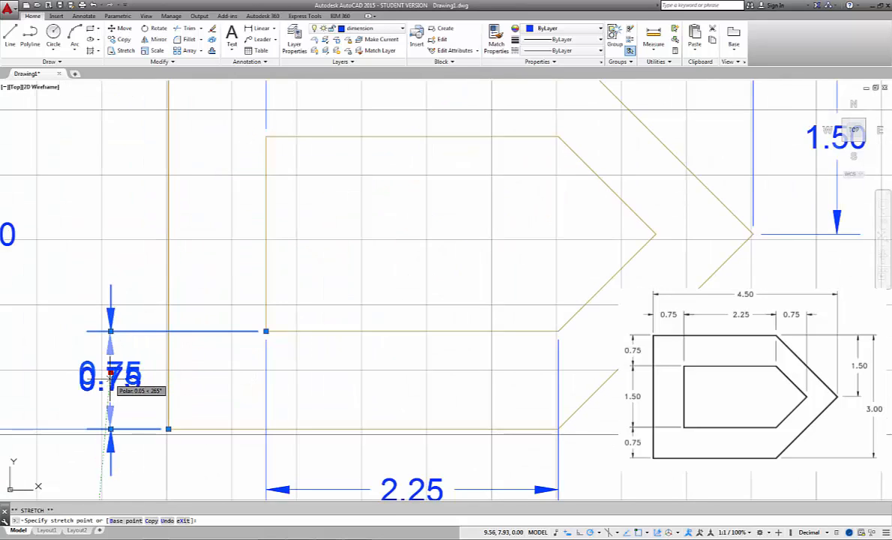
{"action": "left_click", "coordinate": [111, 378]}
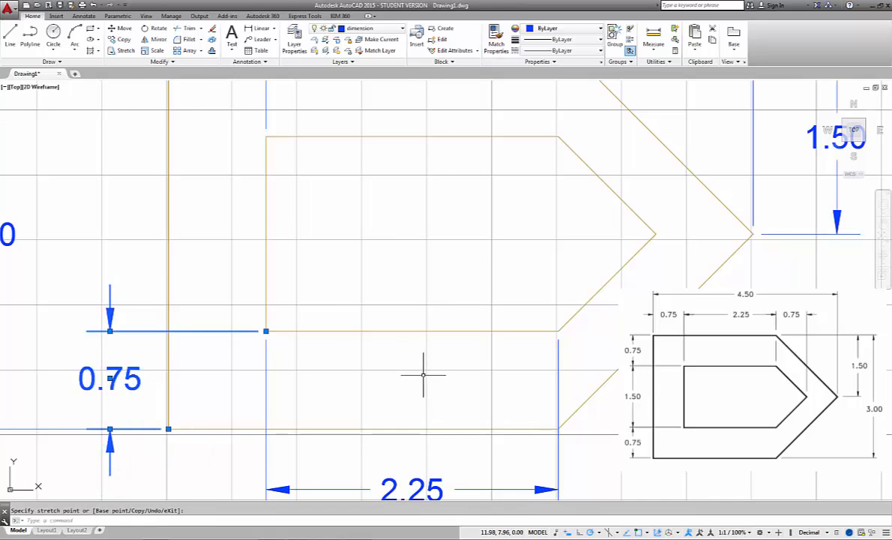
{"action": "scroll", "coordinate": [129, 378], "scroll_direction": "down", "scroll_amount": 4}
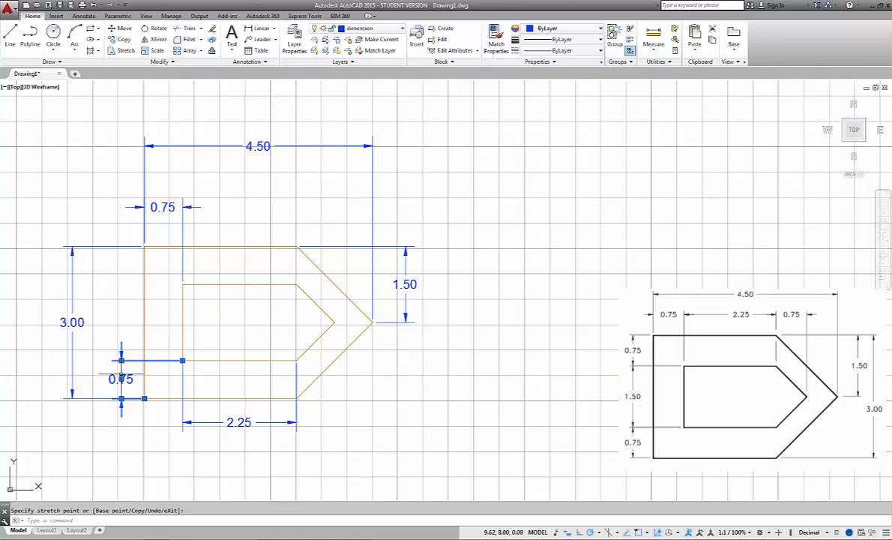
{"action": "mouse_move", "coordinate": [121, 381]}
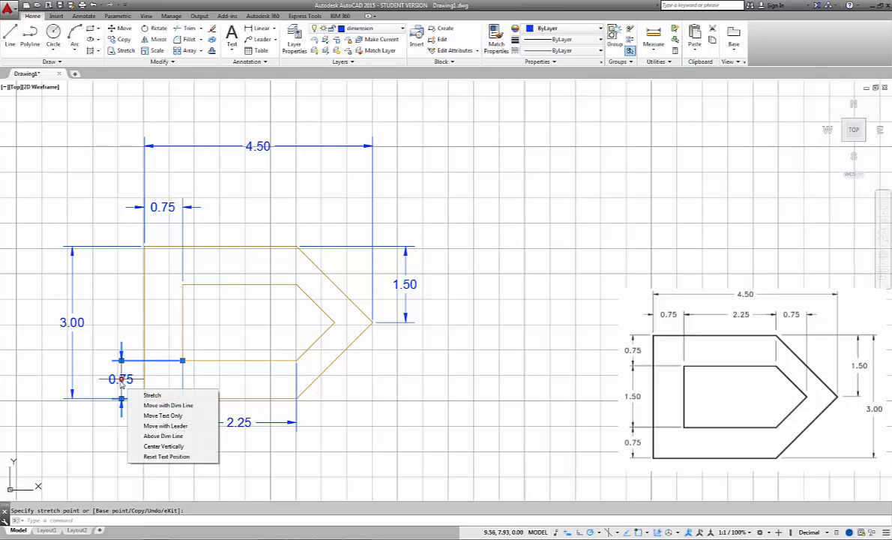
{"action": "key", "text": "Escape"}
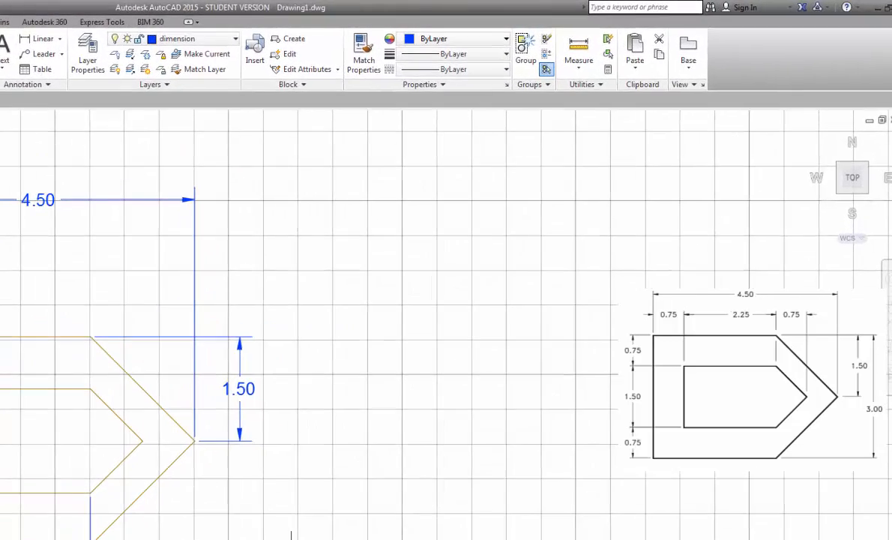
Step: Turn off the dimension layer and make object the current layer
{"action": "left_click", "coordinate": [84, 46]}
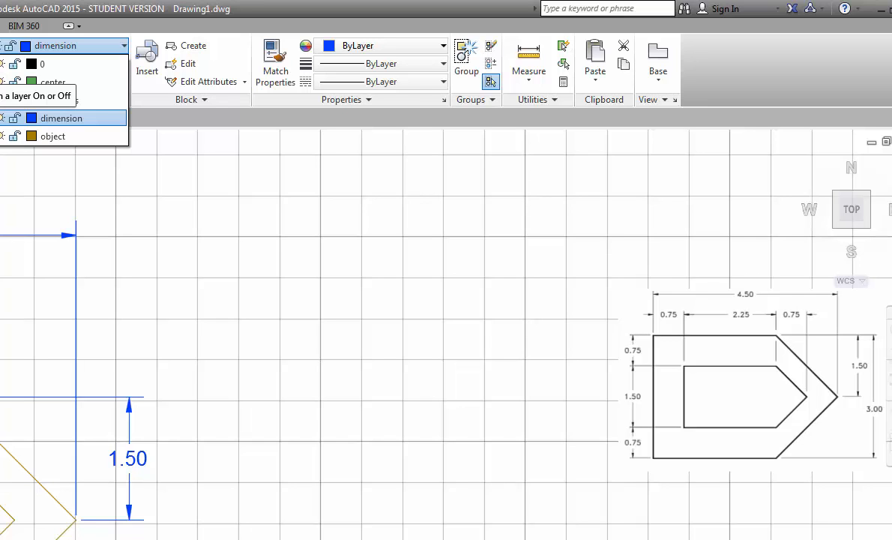
{"action": "left_click", "coordinate": [2, 118]}
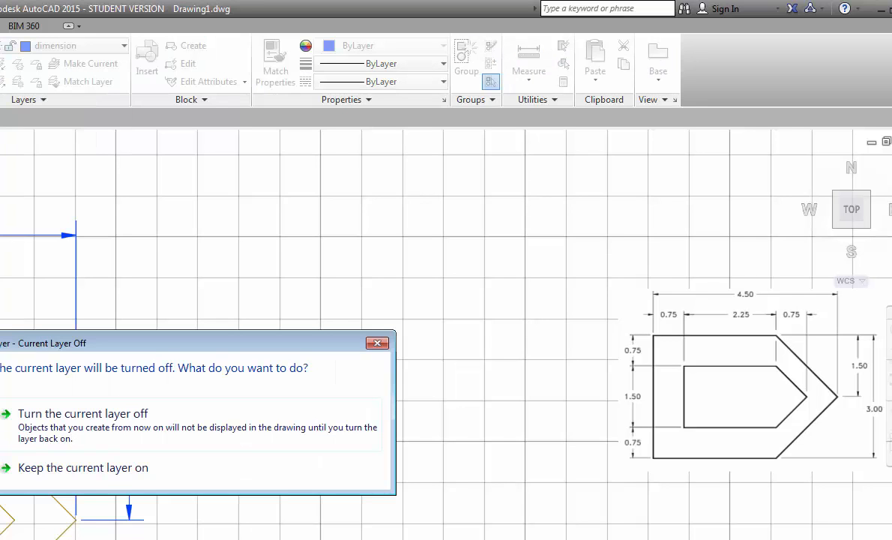
{"action": "left_click", "coordinate": [89, 420]}
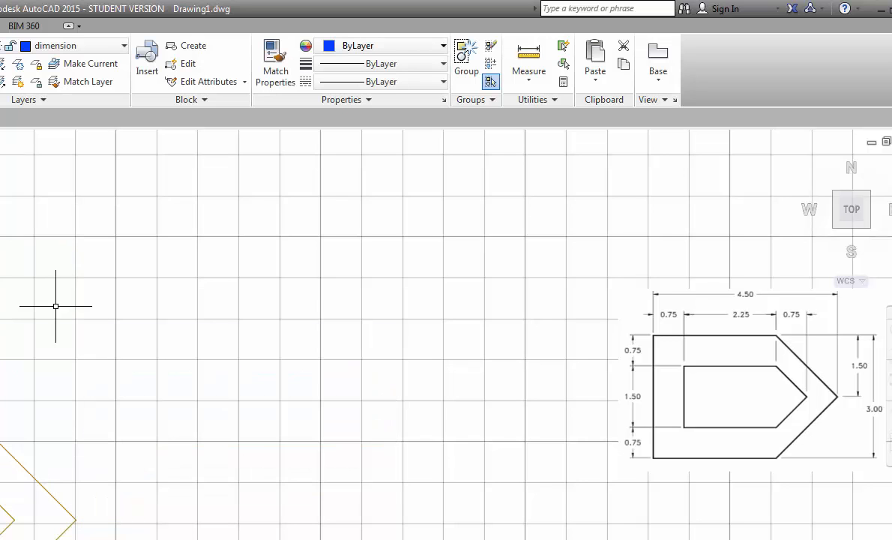
{"action": "left_click", "coordinate": [99, 48]}
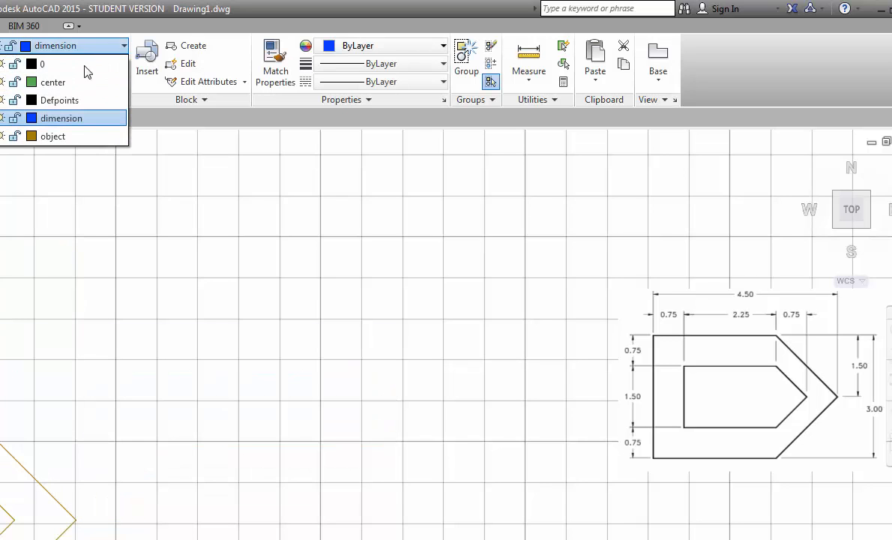
{"action": "left_click", "coordinate": [50, 138]}
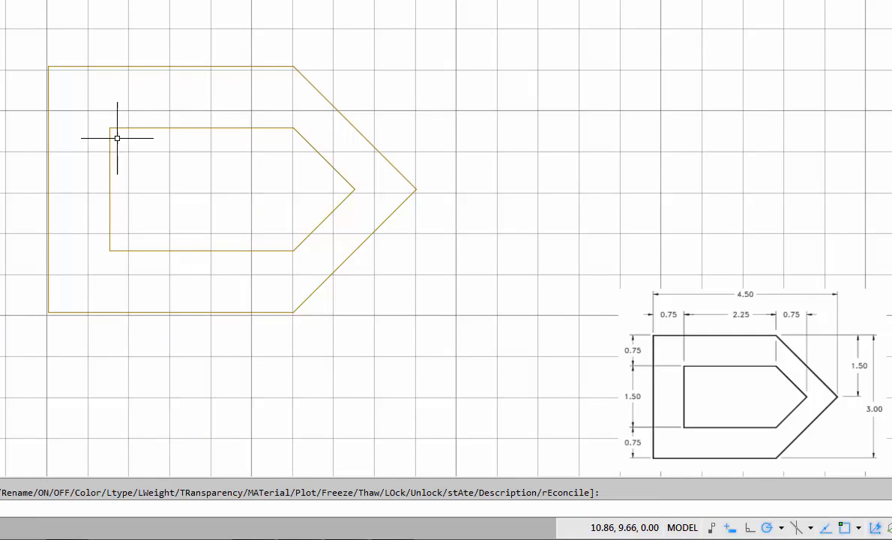
Step: Delete all five lines of the inner arrow shape
{"action": "left_click", "coordinate": [311, 231]}
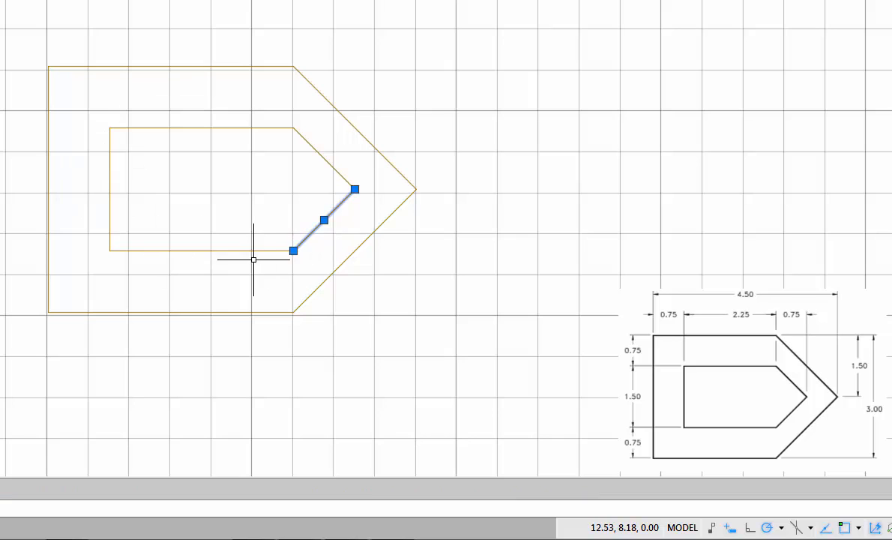
{"action": "left_click", "coordinate": [237, 250]}
{"action": "left_click", "coordinate": [112, 195]}
{"action": "left_click", "coordinate": [107, 187]}
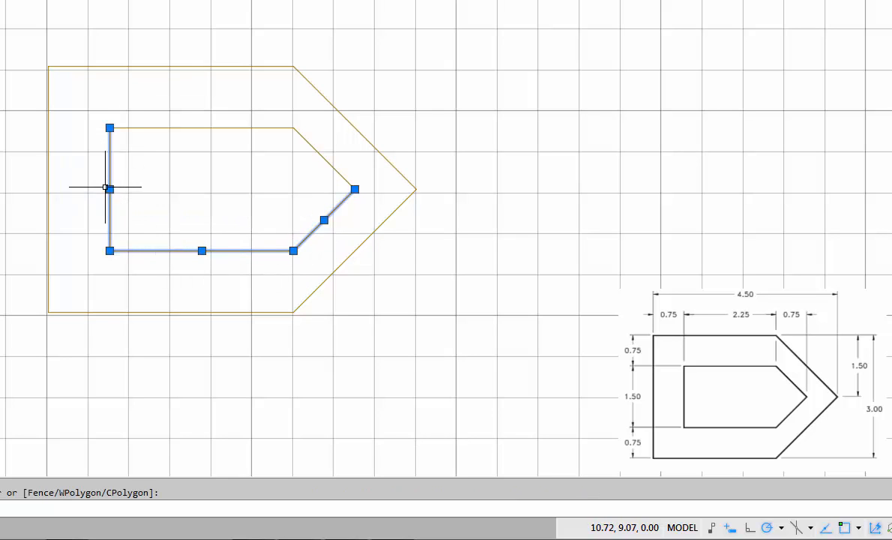
{"action": "left_click", "coordinate": [168, 127]}
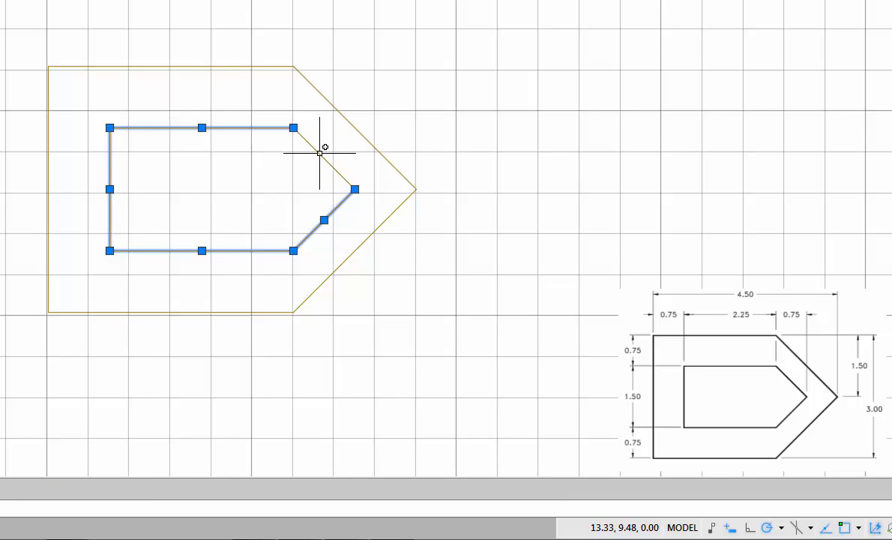
{"action": "left_click", "coordinate": [322, 153]}
{"action": "key", "text": "Delete"}
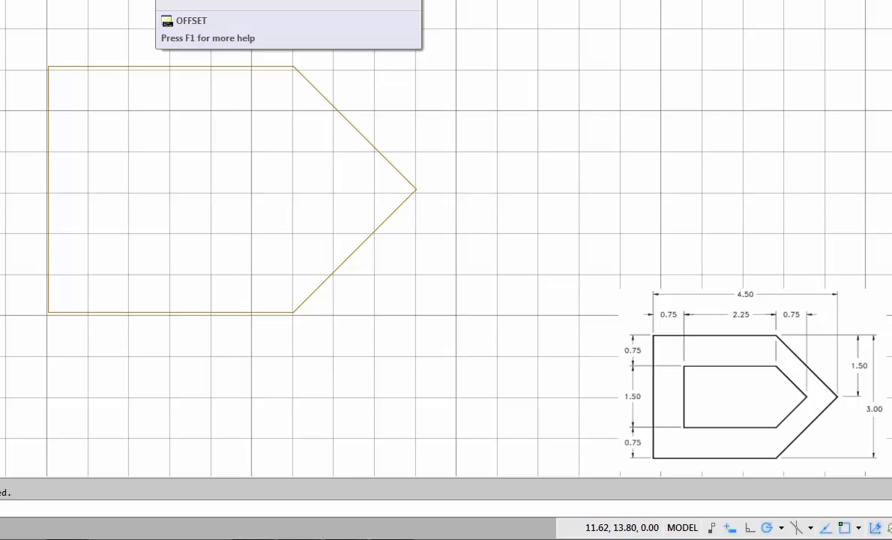
Step: Offset the outer outline's vertical back edge, upper edge and lower edge inward by 0.75
{"action": "left_click", "coordinate": [162, 1]}
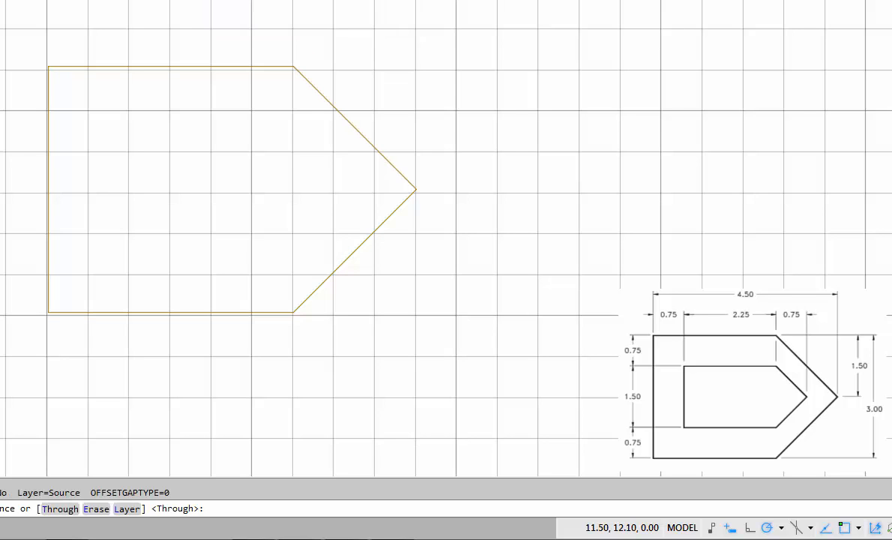
{"action": "type", "text": ".75"}
{"action": "key", "text": "Return"}
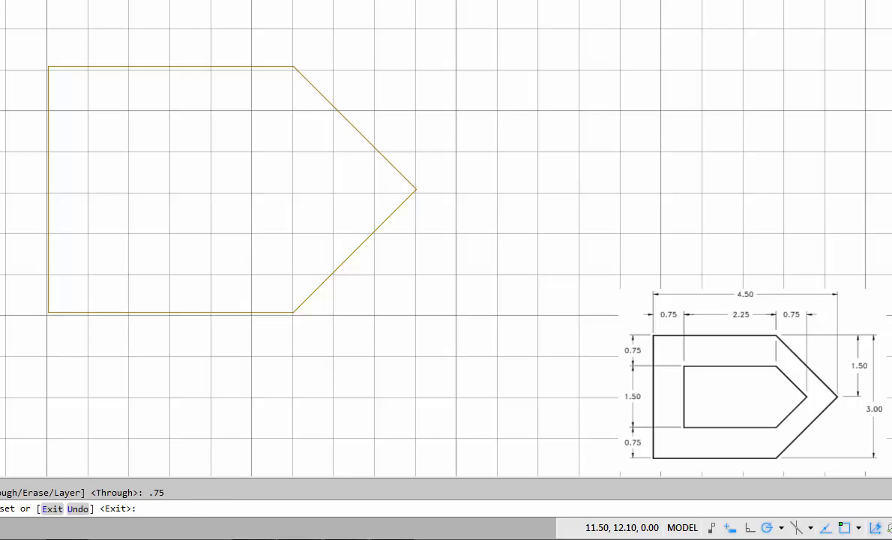
{"action": "left_click", "coordinate": [48, 139]}
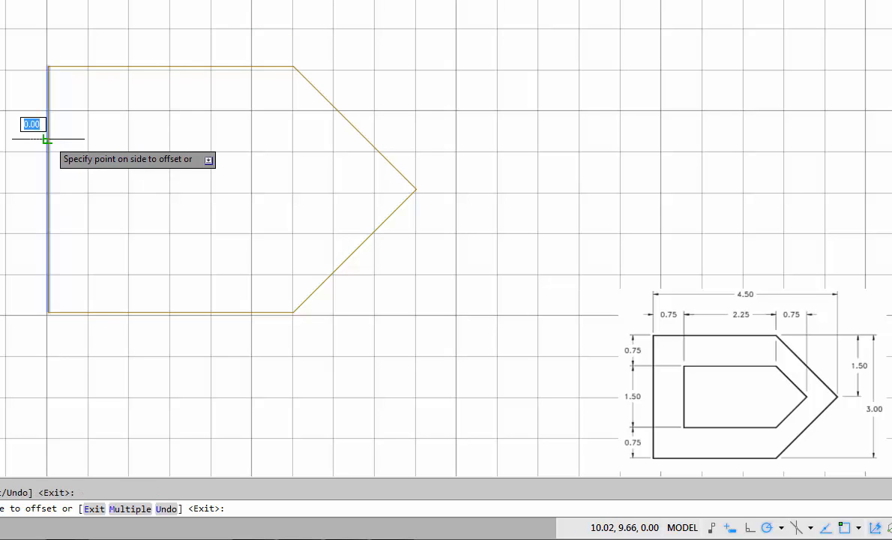
{"action": "left_click", "coordinate": [81, 133]}
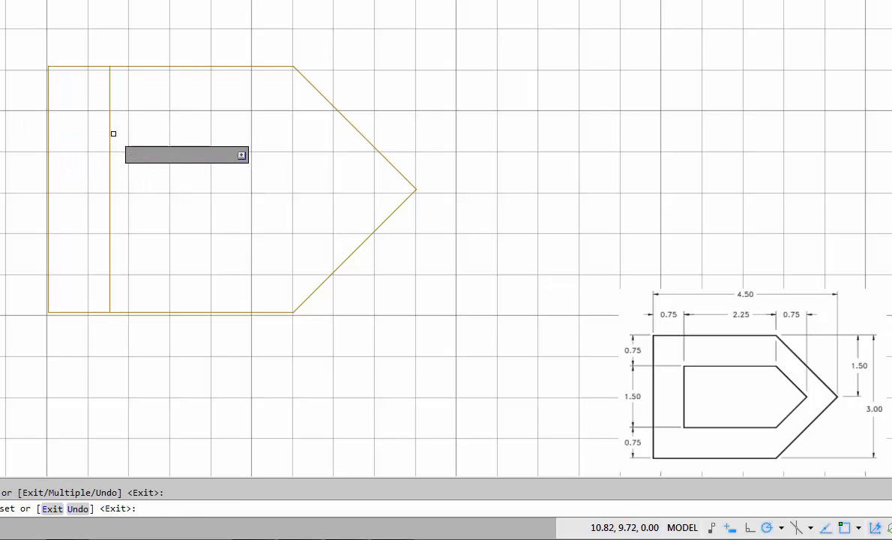
{"action": "left_click", "coordinate": [189, 66]}
{"action": "left_click", "coordinate": [172, 142]}
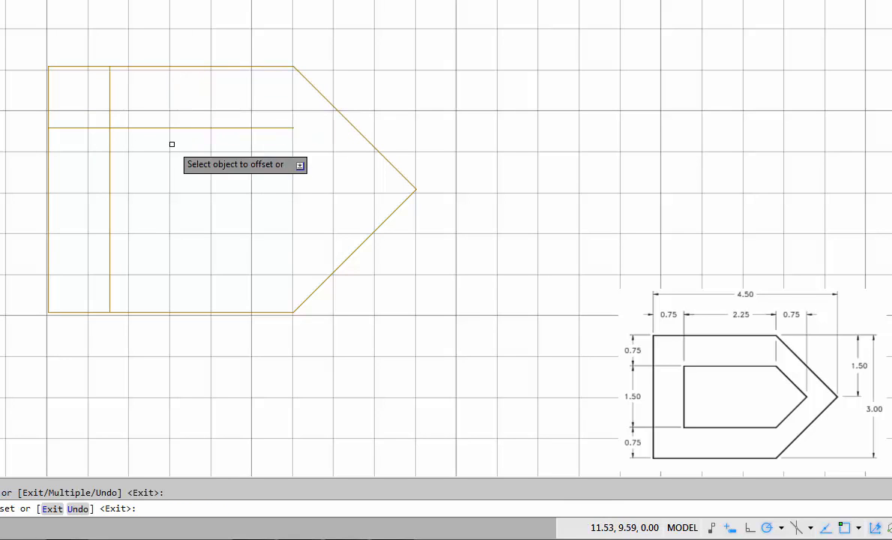
{"action": "left_click", "coordinate": [163, 312]}
{"action": "left_click", "coordinate": [176, 264]}
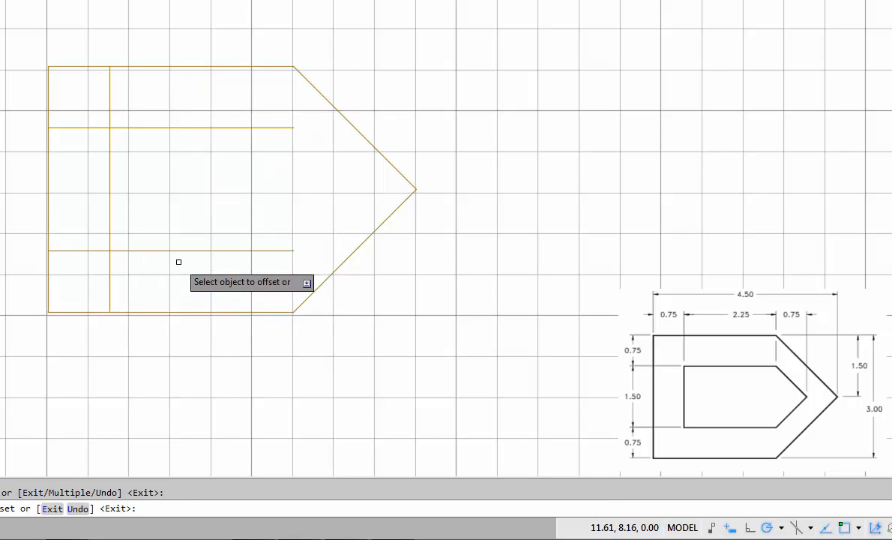
Step: Offset the two slanted edges of the outer arrowhead inward by 0.75 and end the Offset command
{"action": "left_click", "coordinate": [346, 259]}
{"action": "left_click", "coordinate": [309, 224]}
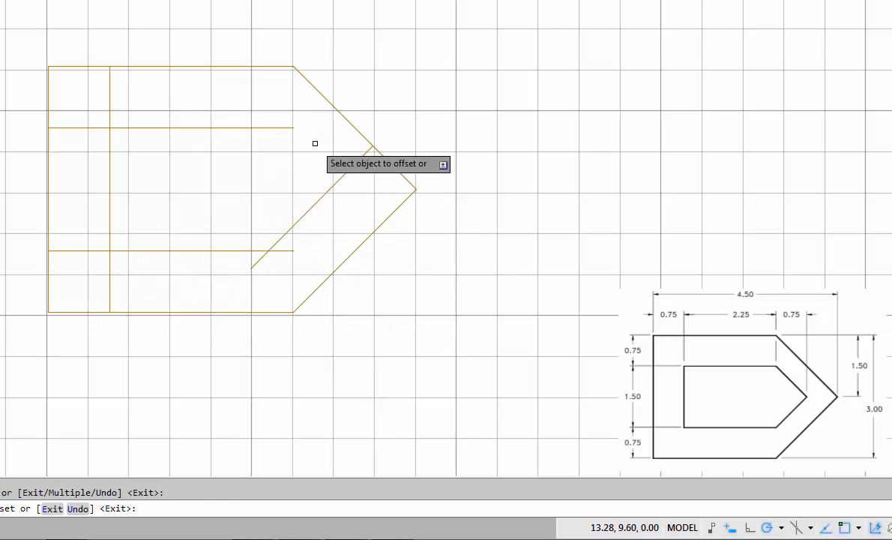
{"action": "left_click", "coordinate": [346, 118]}
{"action": "left_click", "coordinate": [298, 147]}
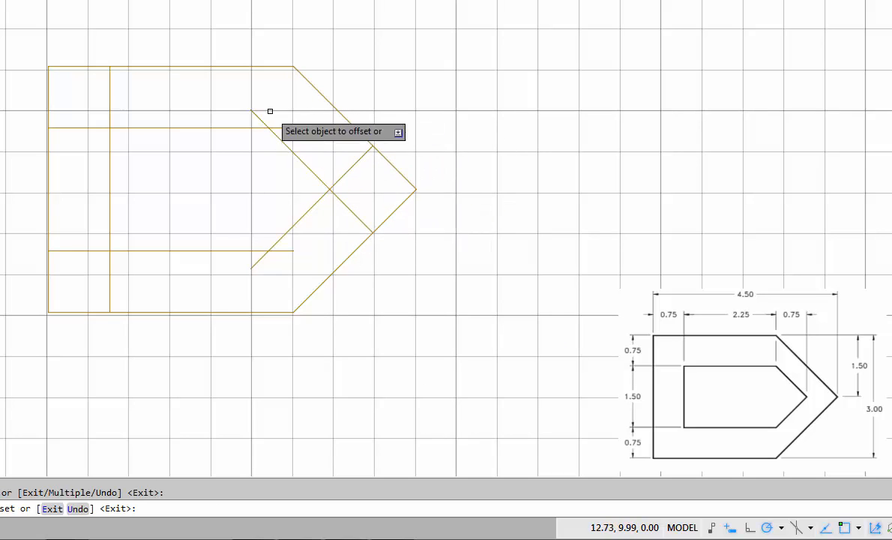
{"action": "right_click", "coordinate": [469, 140]}
{"action": "left_click", "coordinate": [498, 149]}
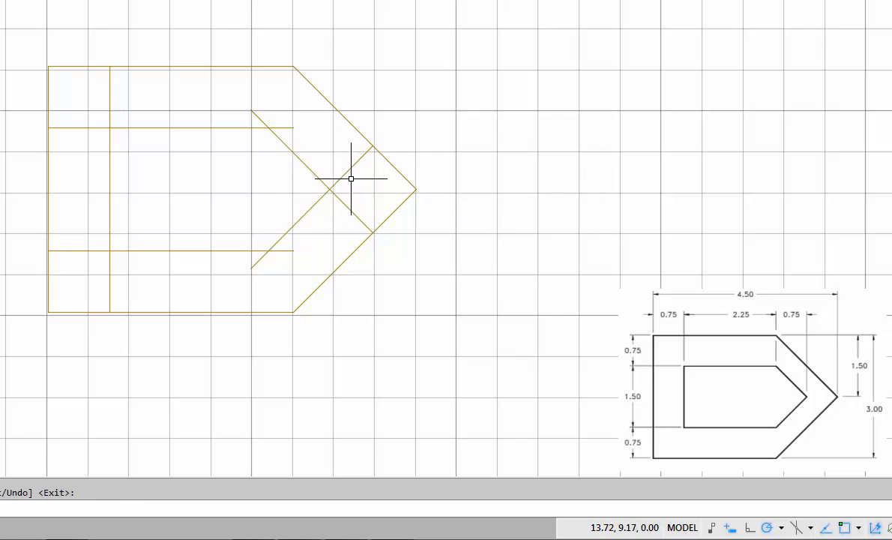
Step: Delete the two crossing slanted offset lines and undo that deletion
{"action": "left_click", "coordinate": [351, 176]}
{"action": "left_click", "coordinate": [316, 202]}
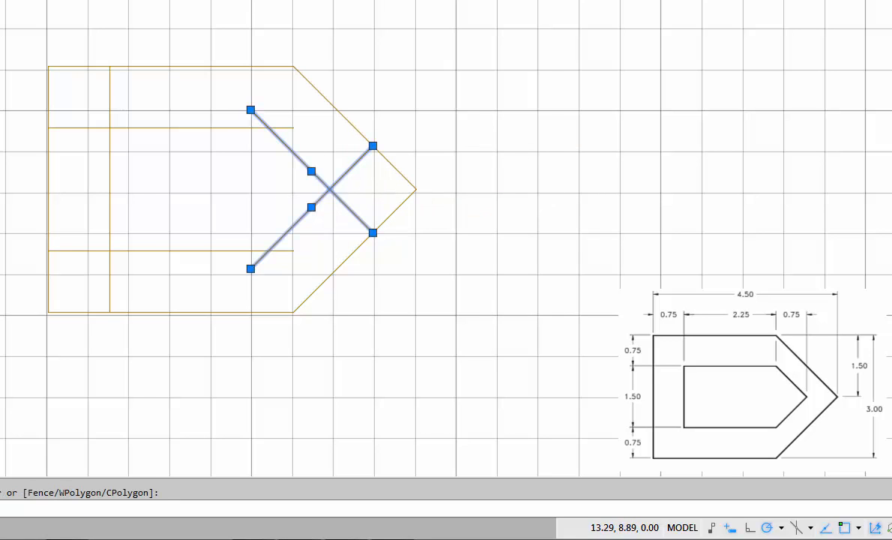
{"action": "key", "text": "Delete"}
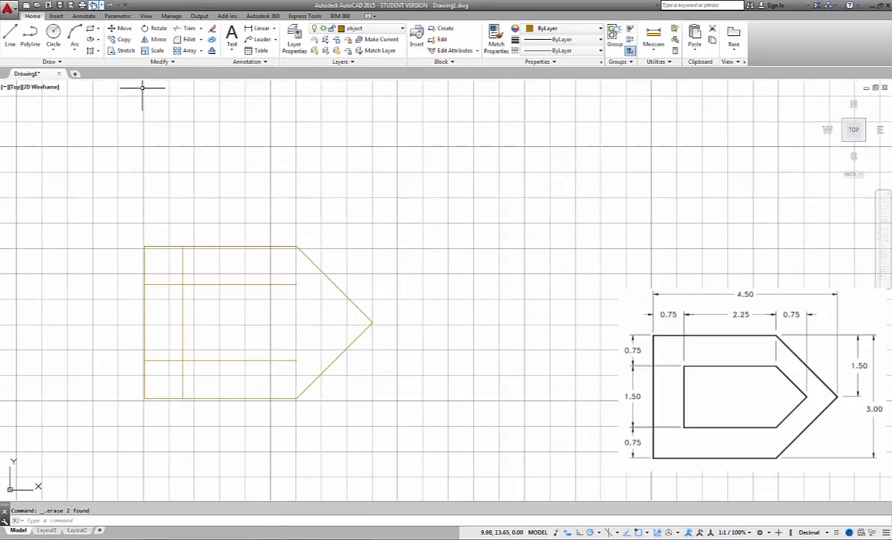
{"action": "left_click", "coordinate": [93, 4]}
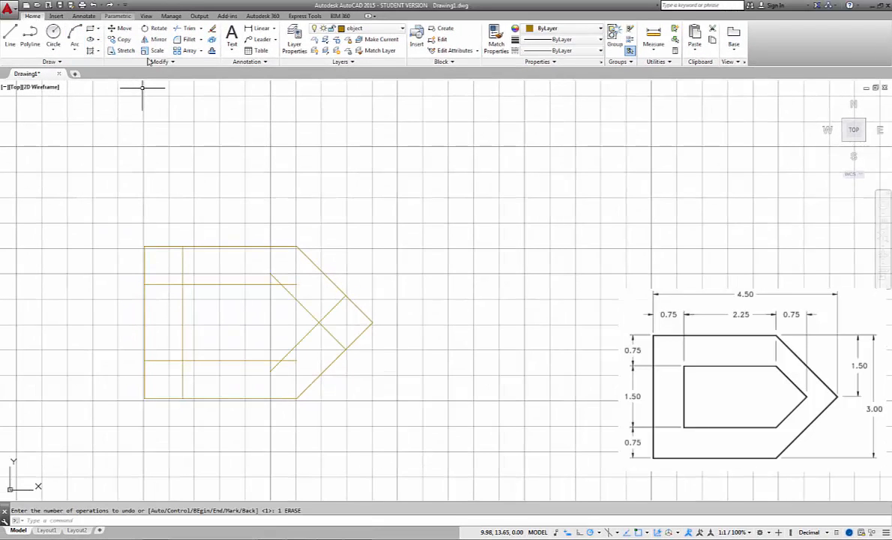
Step: Erase both slanted offset lines that cross inside the arrowhead
{"action": "left_click", "coordinate": [338, 314]}
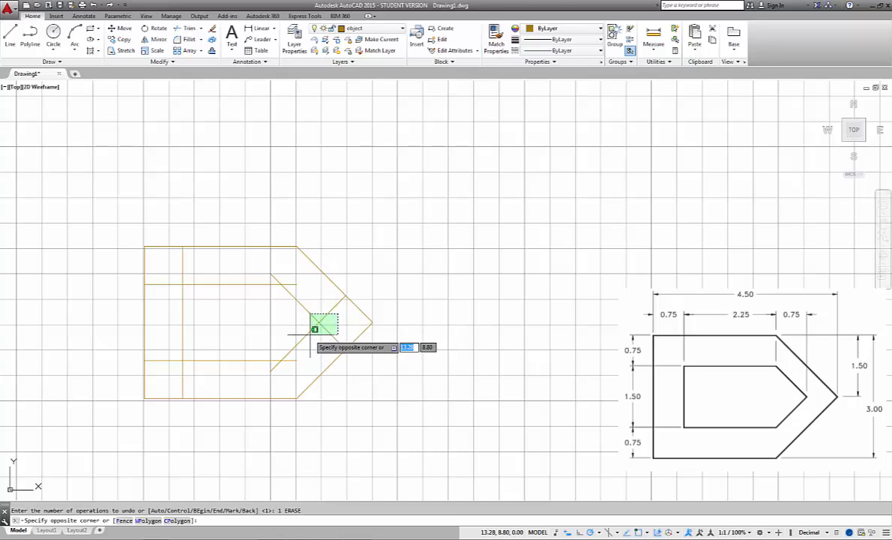
{"action": "left_click", "coordinate": [307, 330]}
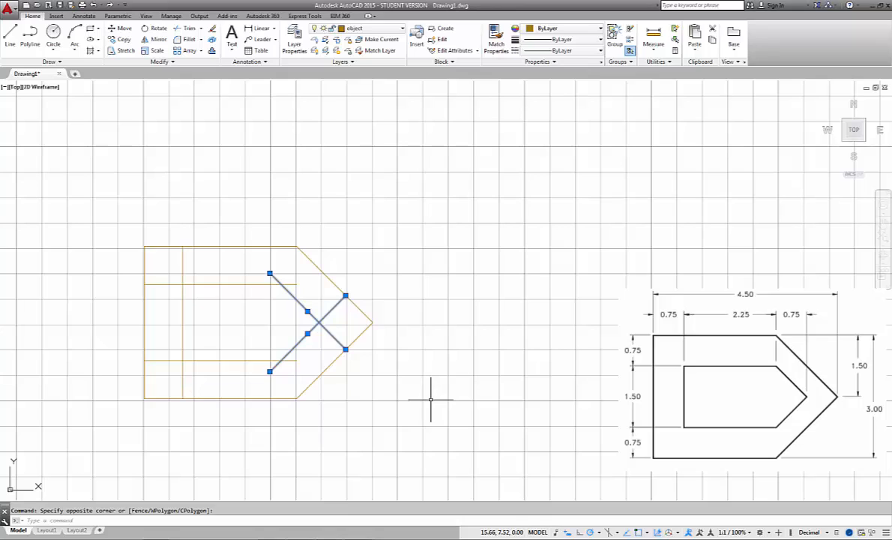
{"action": "key", "text": "Delete"}
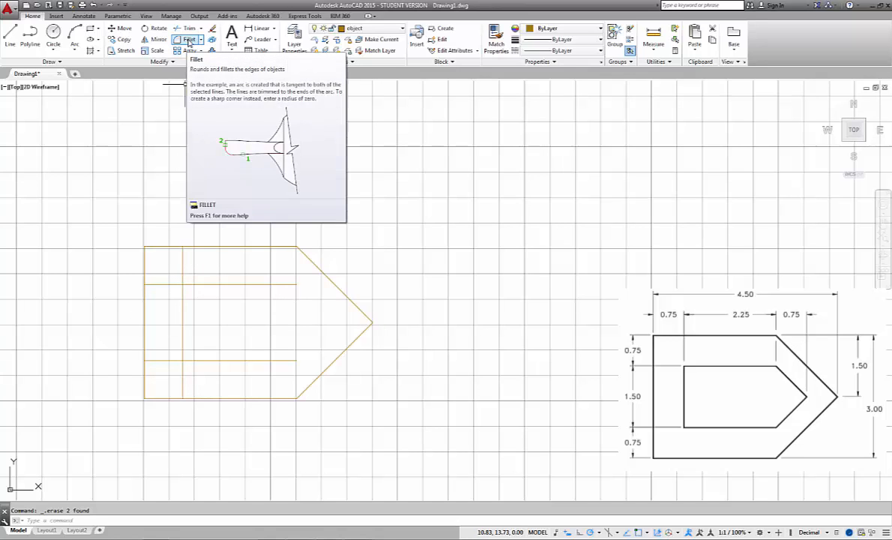
Step: Fillet the upper and lower offset lines with the inner vertical line to form two sharp corners
{"action": "left_click", "coordinate": [188, 42]}
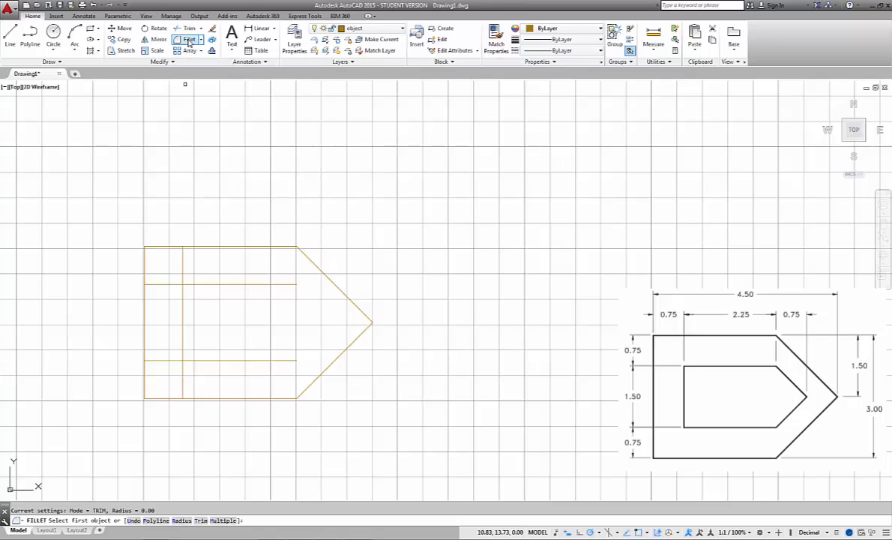
{"action": "left_click", "coordinate": [189, 283]}
{"action": "left_click", "coordinate": [183, 301]}
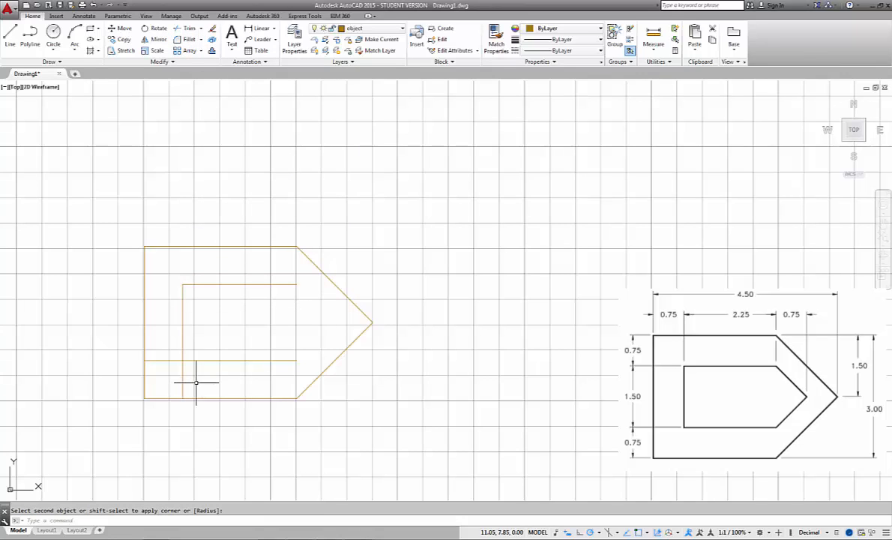
{"action": "left_click", "coordinate": [183, 333]}
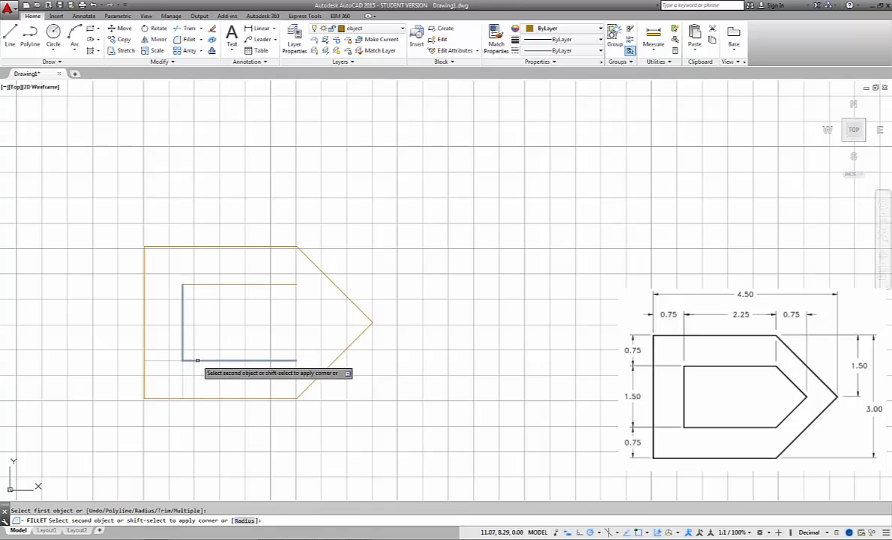
{"action": "left_click", "coordinate": [196, 358]}
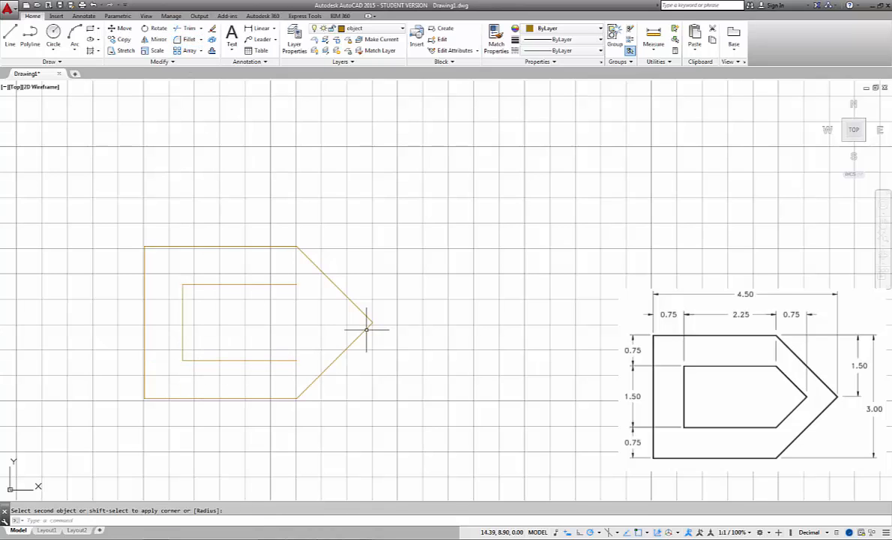
Step: Draw guide lines from the open end of the inner upper line, 0.75 to the right and 0.75 down
{"action": "left_click", "coordinate": [11, 34]}
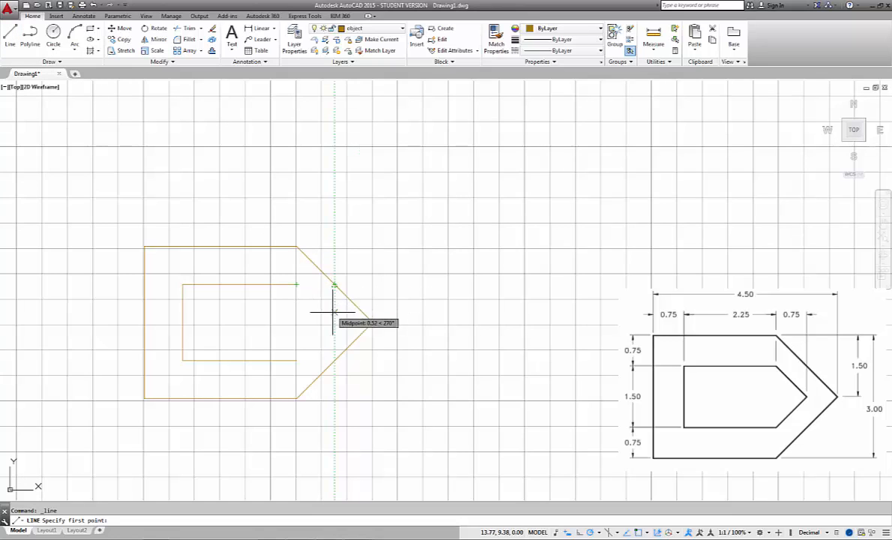
{"action": "left_click", "coordinate": [296, 284]}
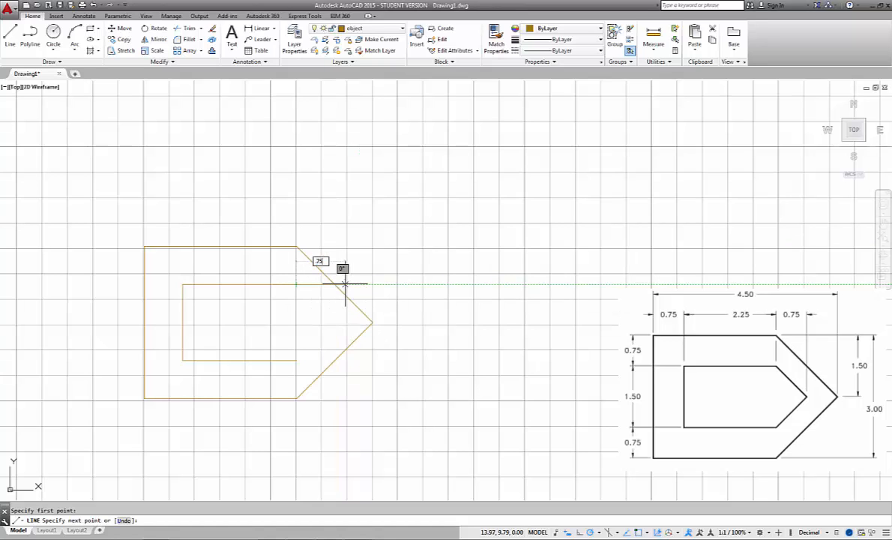
{"action": "type", "text": ".75"}
{"action": "key", "text": "Return"}
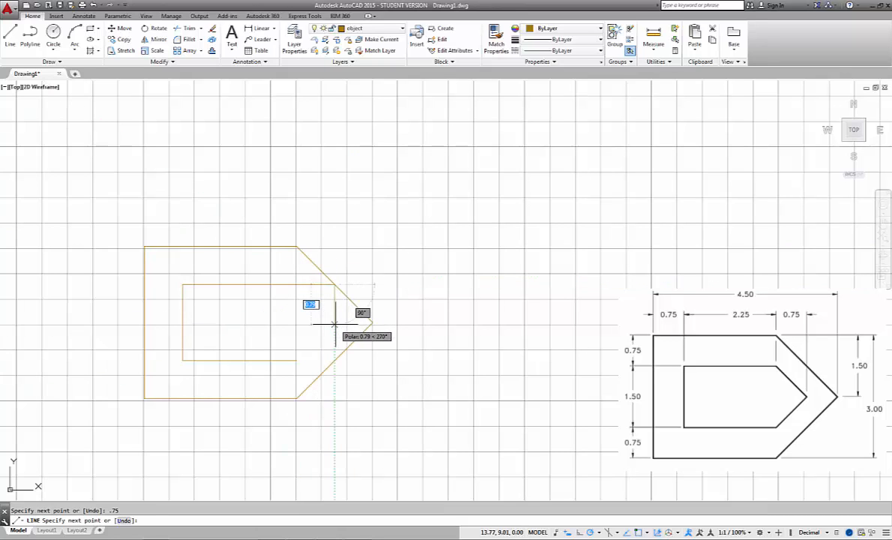
{"action": "type", "text": ".75"}
{"action": "key", "text": "Return"}
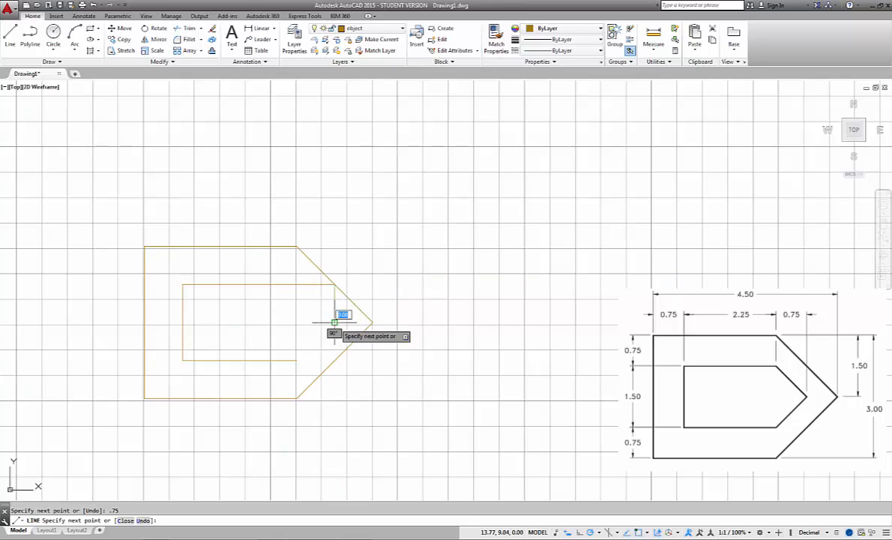
Step: Draw the inner upper slanted edge back to the end of the upper line and delete the two guide lines
{"action": "left_click", "coordinate": [296, 284]}
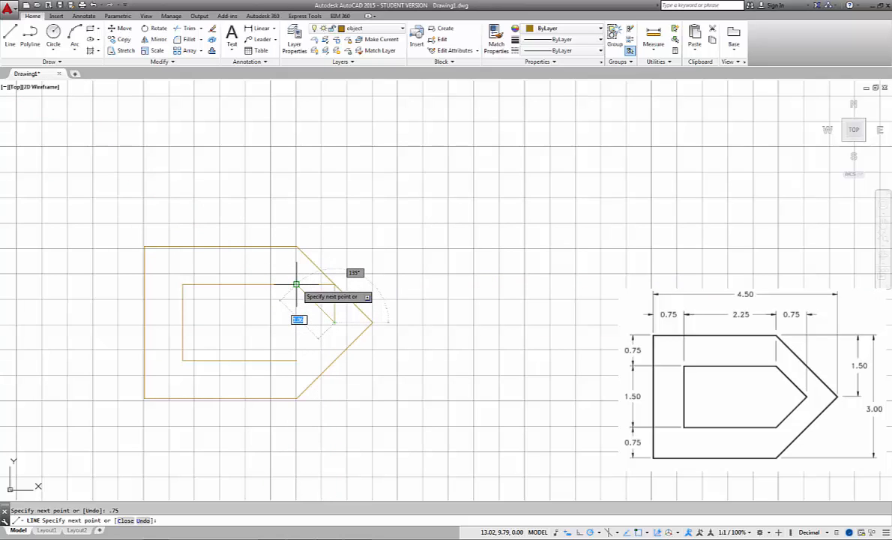
{"action": "right_click", "coordinate": [296, 285]}
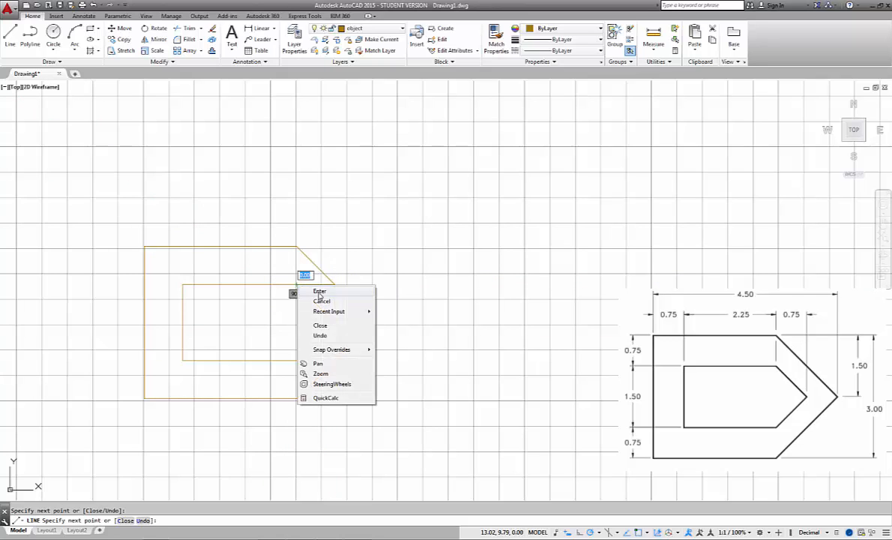
{"action": "left_click", "coordinate": [314, 290]}
{"action": "left_click", "coordinate": [326, 284]}
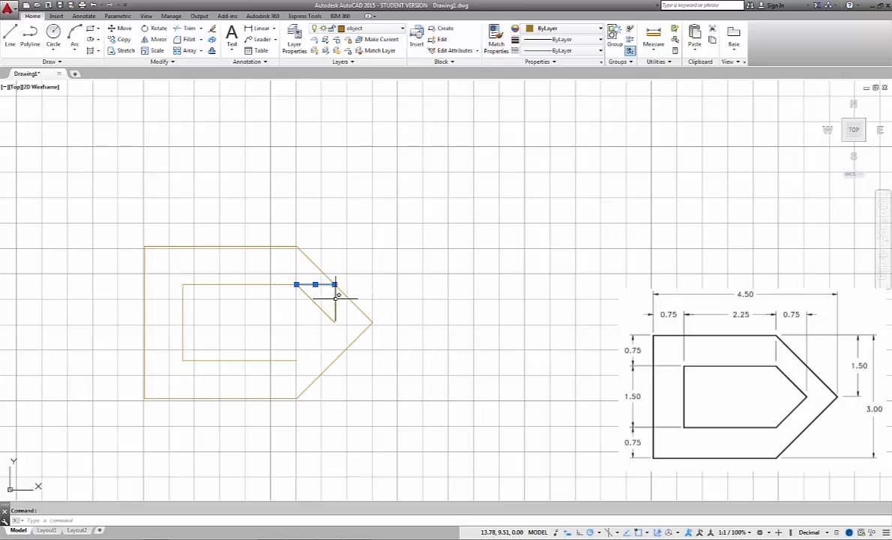
{"action": "key", "text": "Delete"}
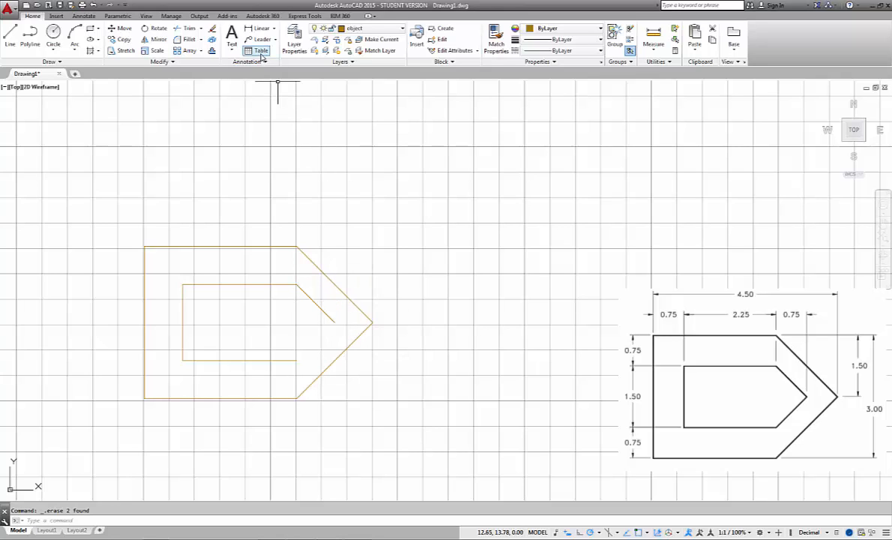
Step: Draw the inner lower slanted edge from the open end of the inner lower line to the inner tip
{"action": "left_click", "coordinate": [10, 34]}
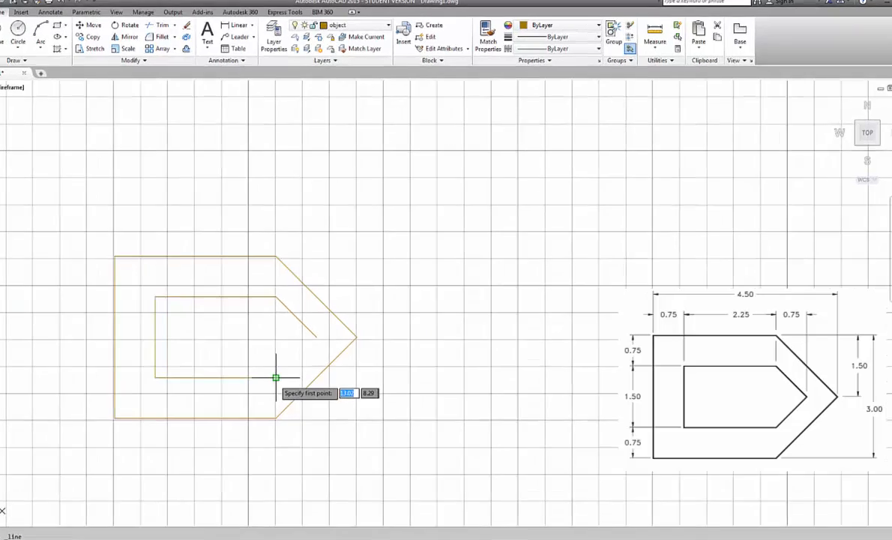
{"action": "left_click", "coordinate": [316, 337]}
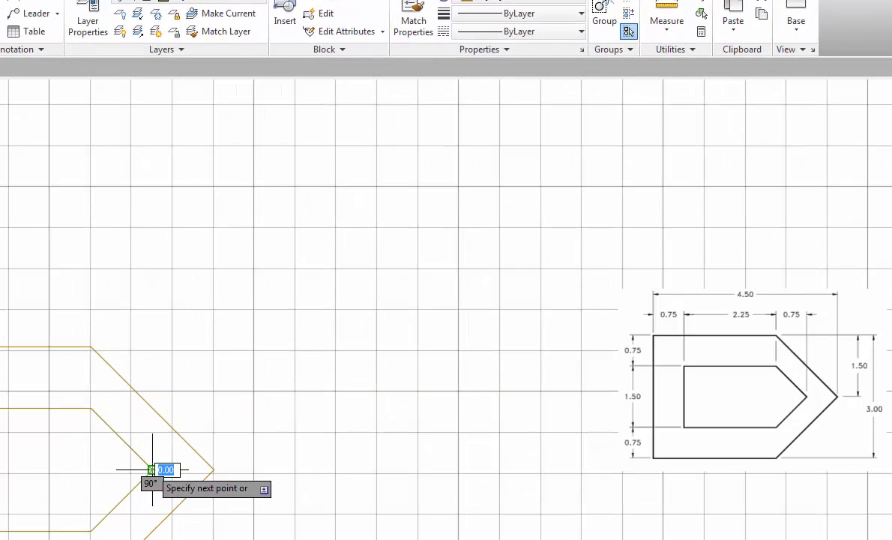
{"action": "right_click", "coordinate": [313, 498]}
{"action": "left_click", "coordinate": [347, 511]}
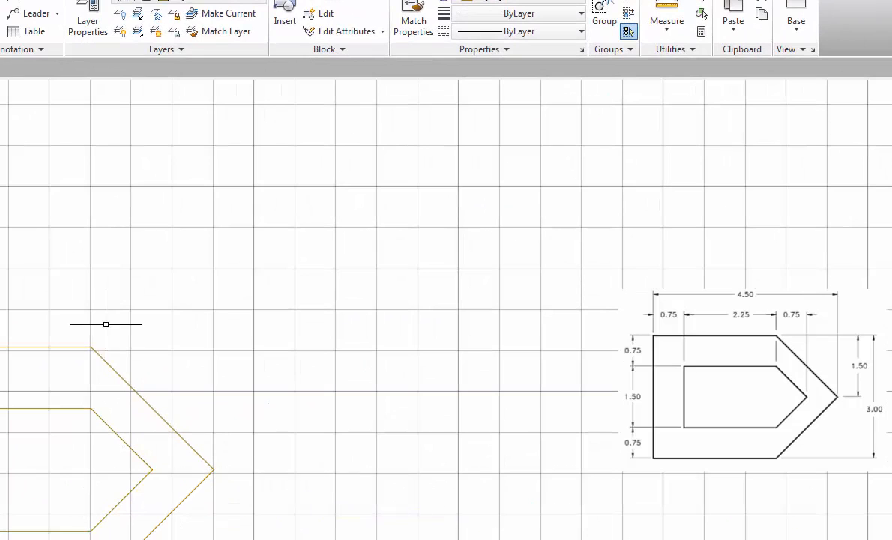
Step: Check the gap between the midpoints of the inner and outer upper slanted edges with an aligned dimension, and cancel it
{"action": "left_click", "coordinate": [59, 3]}
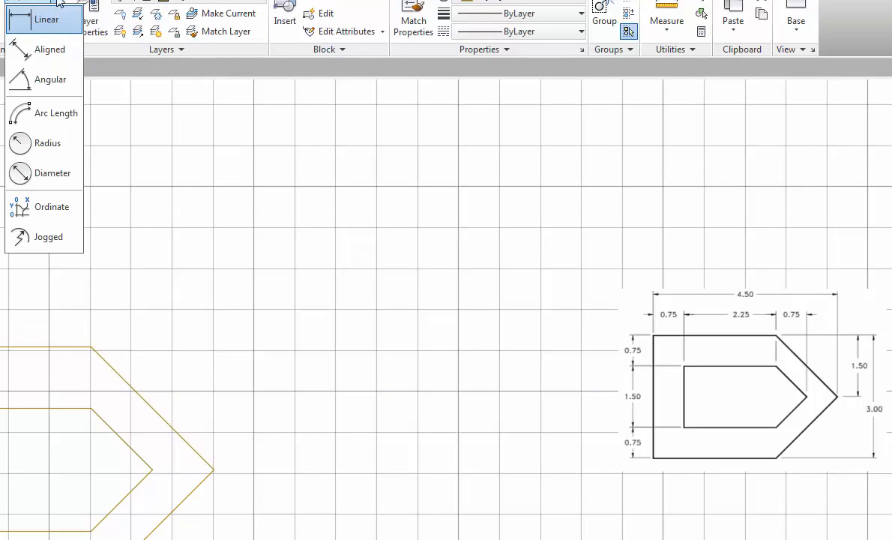
{"action": "left_click", "coordinate": [49, 50]}
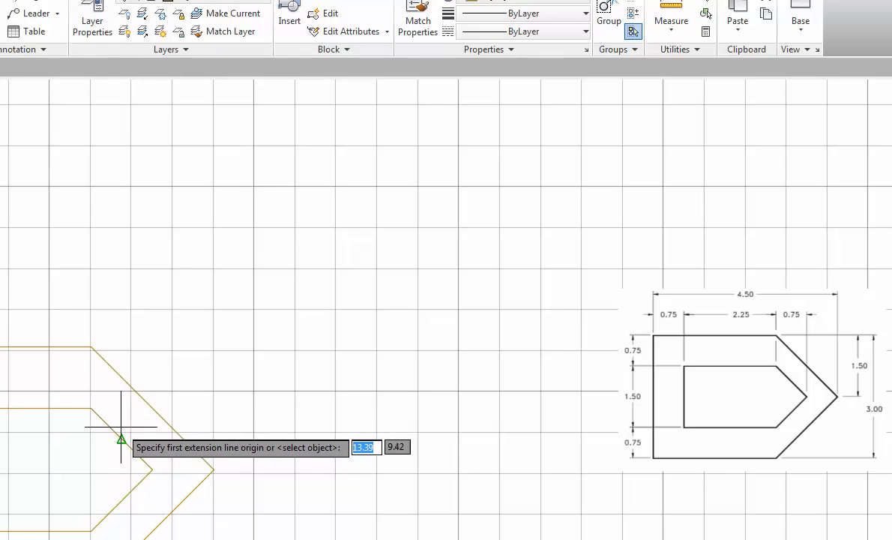
{"action": "left_click", "coordinate": [155, 410]}
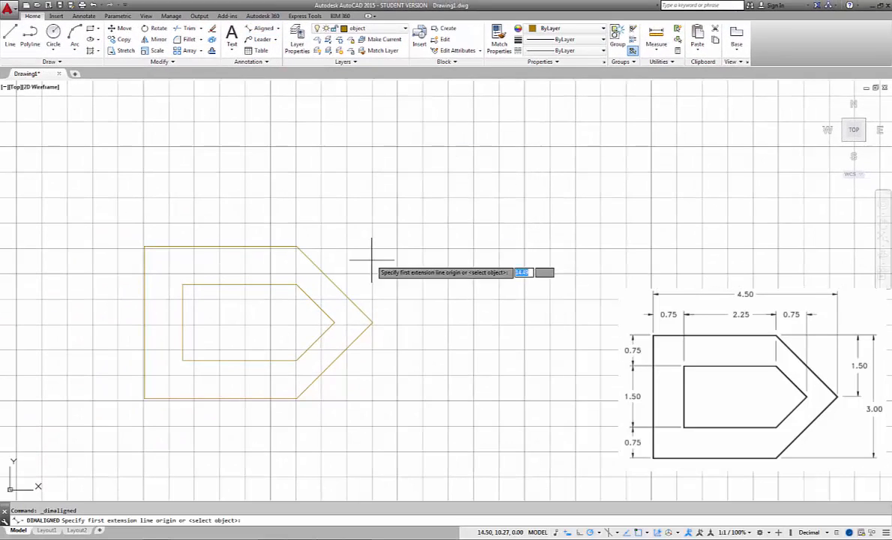
{"action": "left_click", "coordinate": [316, 303]}
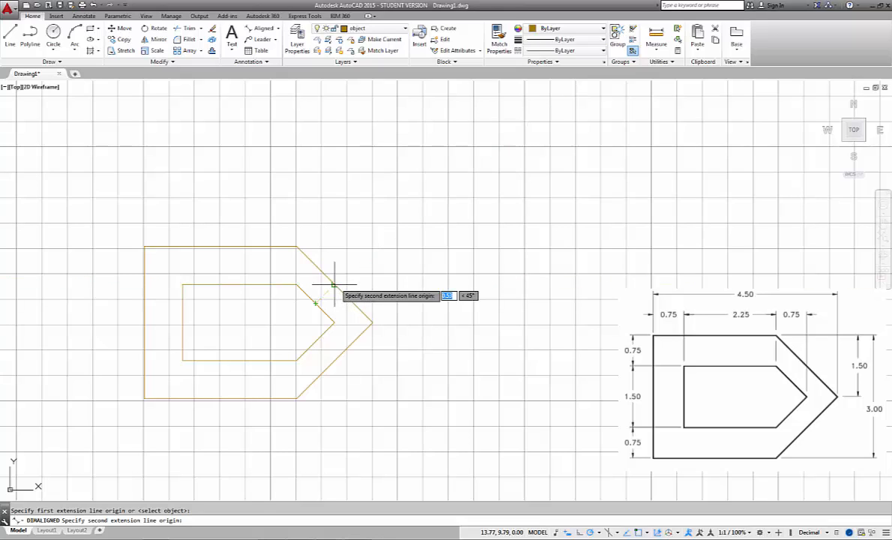
{"action": "left_click", "coordinate": [333, 285]}
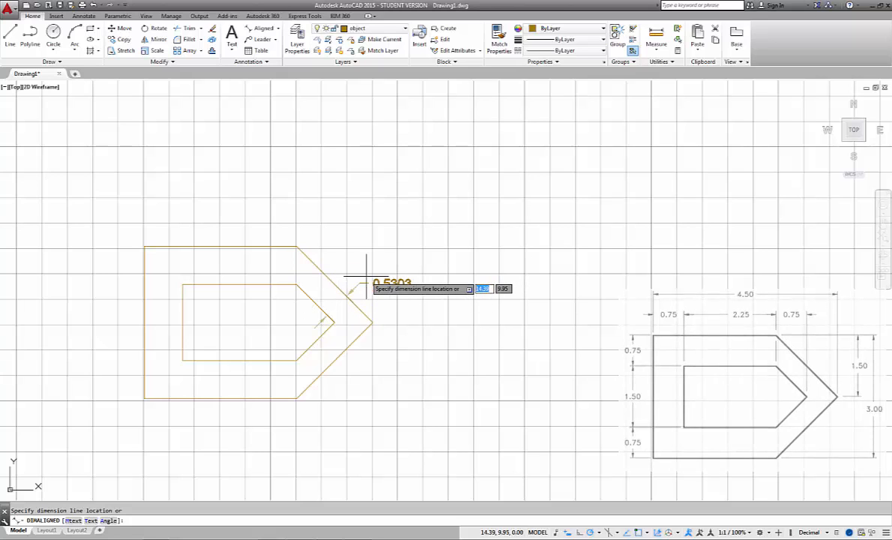
{"action": "key", "text": "Escape"}
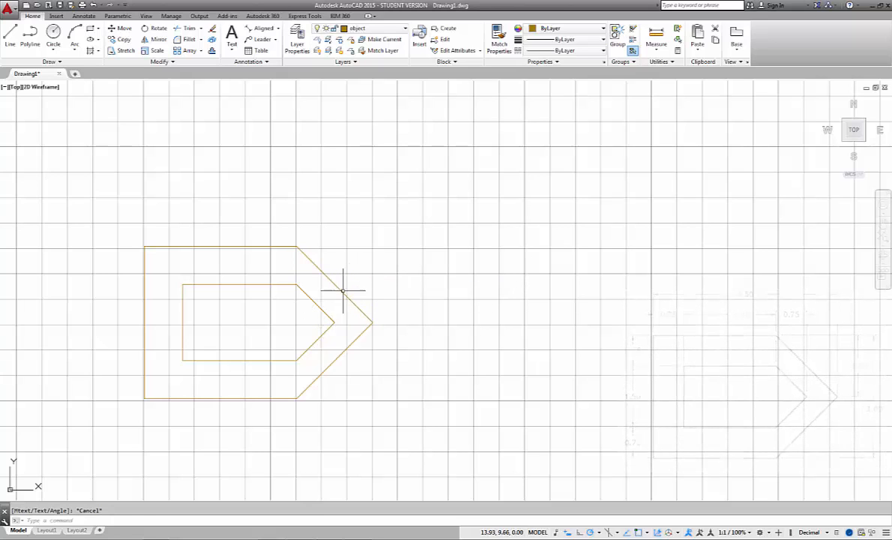